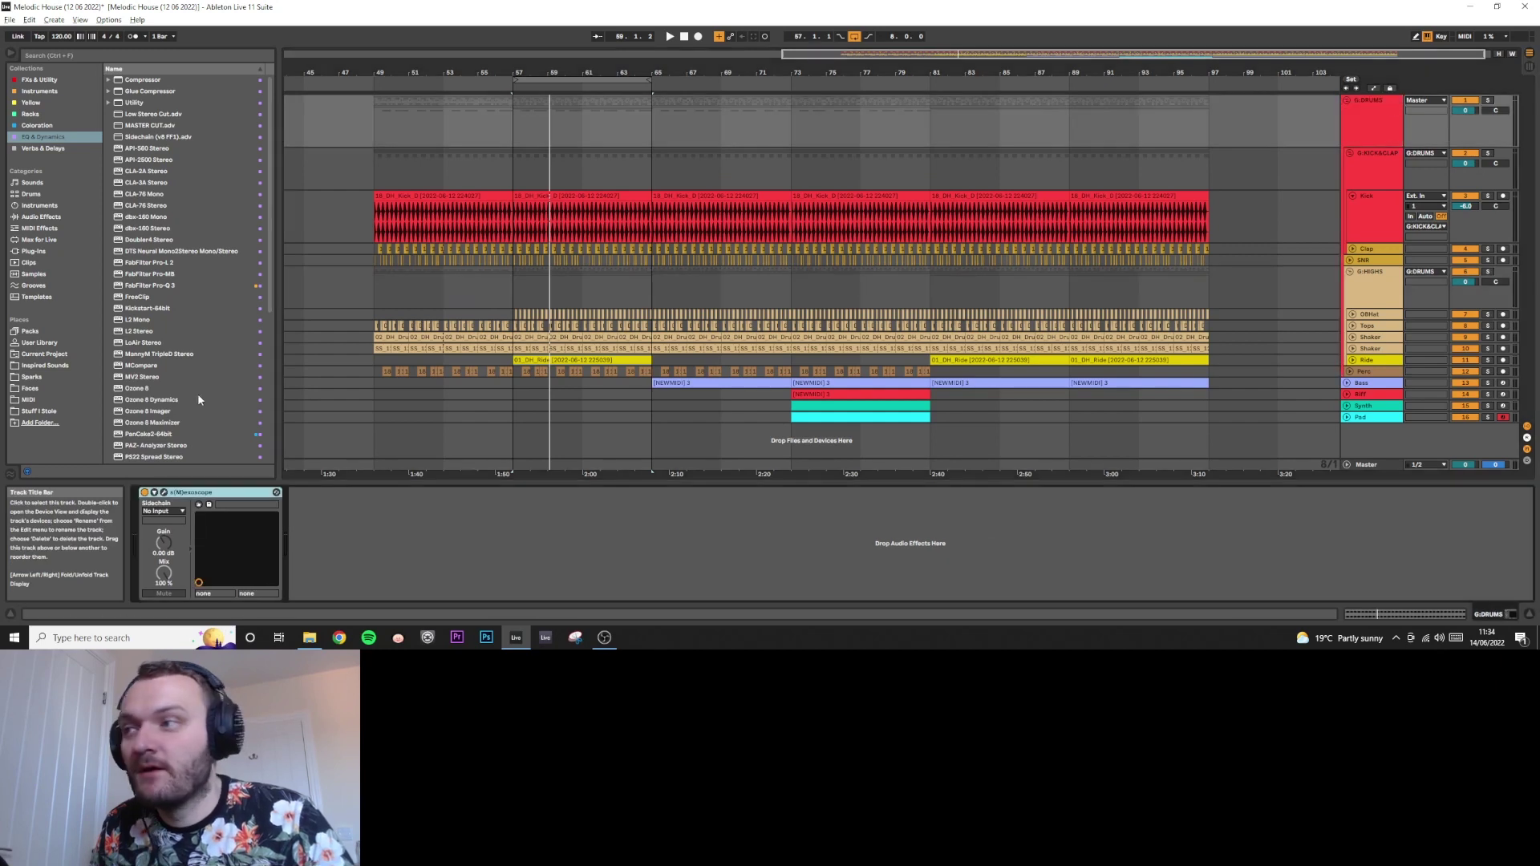
# - Open the s(M)exoscope plug-in window on the G-DRUMS group track
pyautogui.click(164, 493)
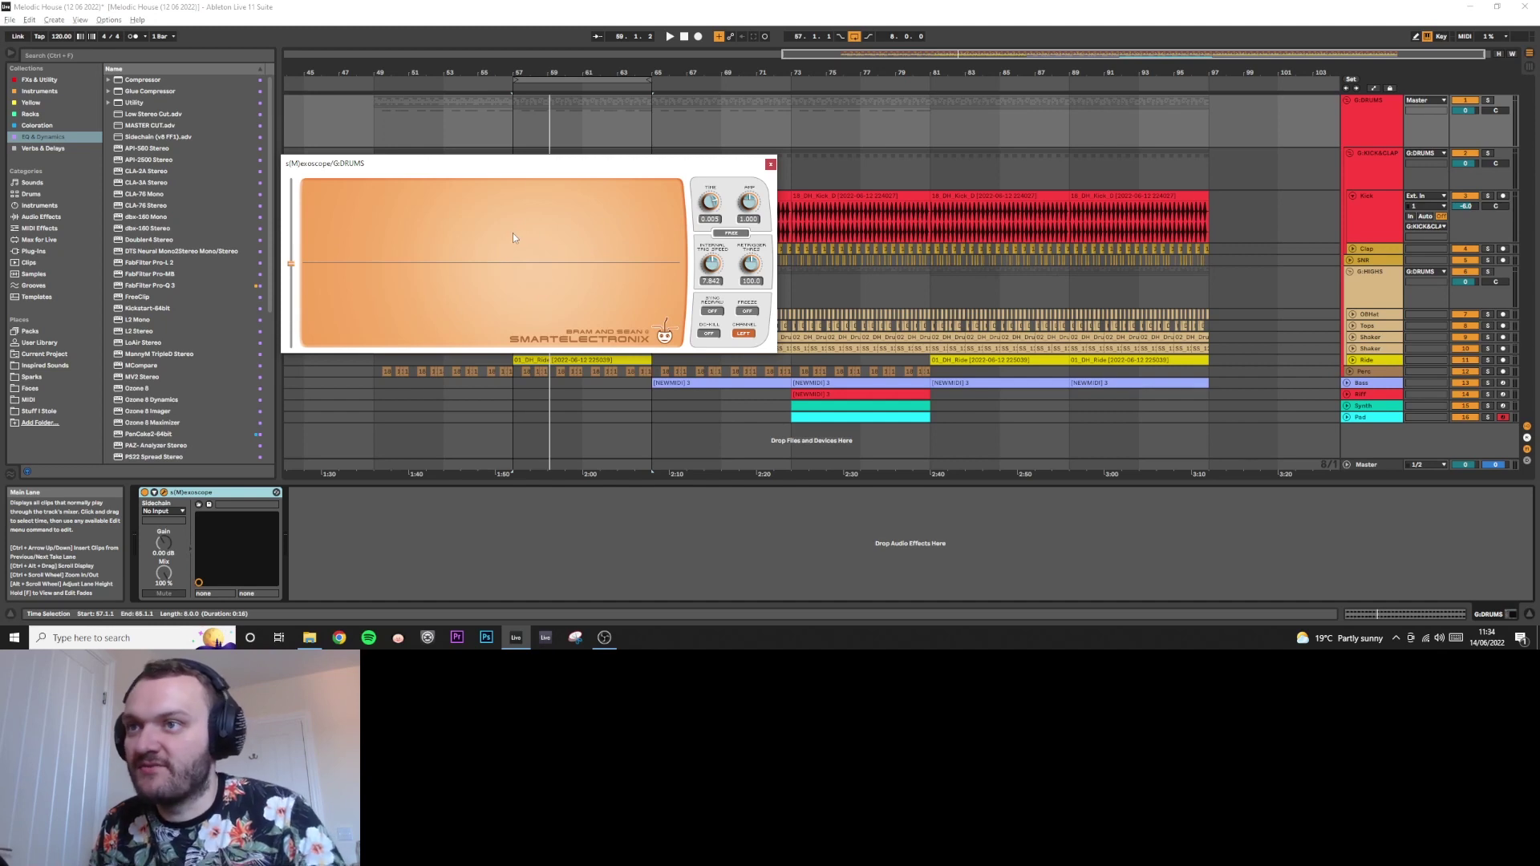
# - Play the drums to watch their waveform in the scope, then close the s(M)exoscope window
pyautogui.press('space')
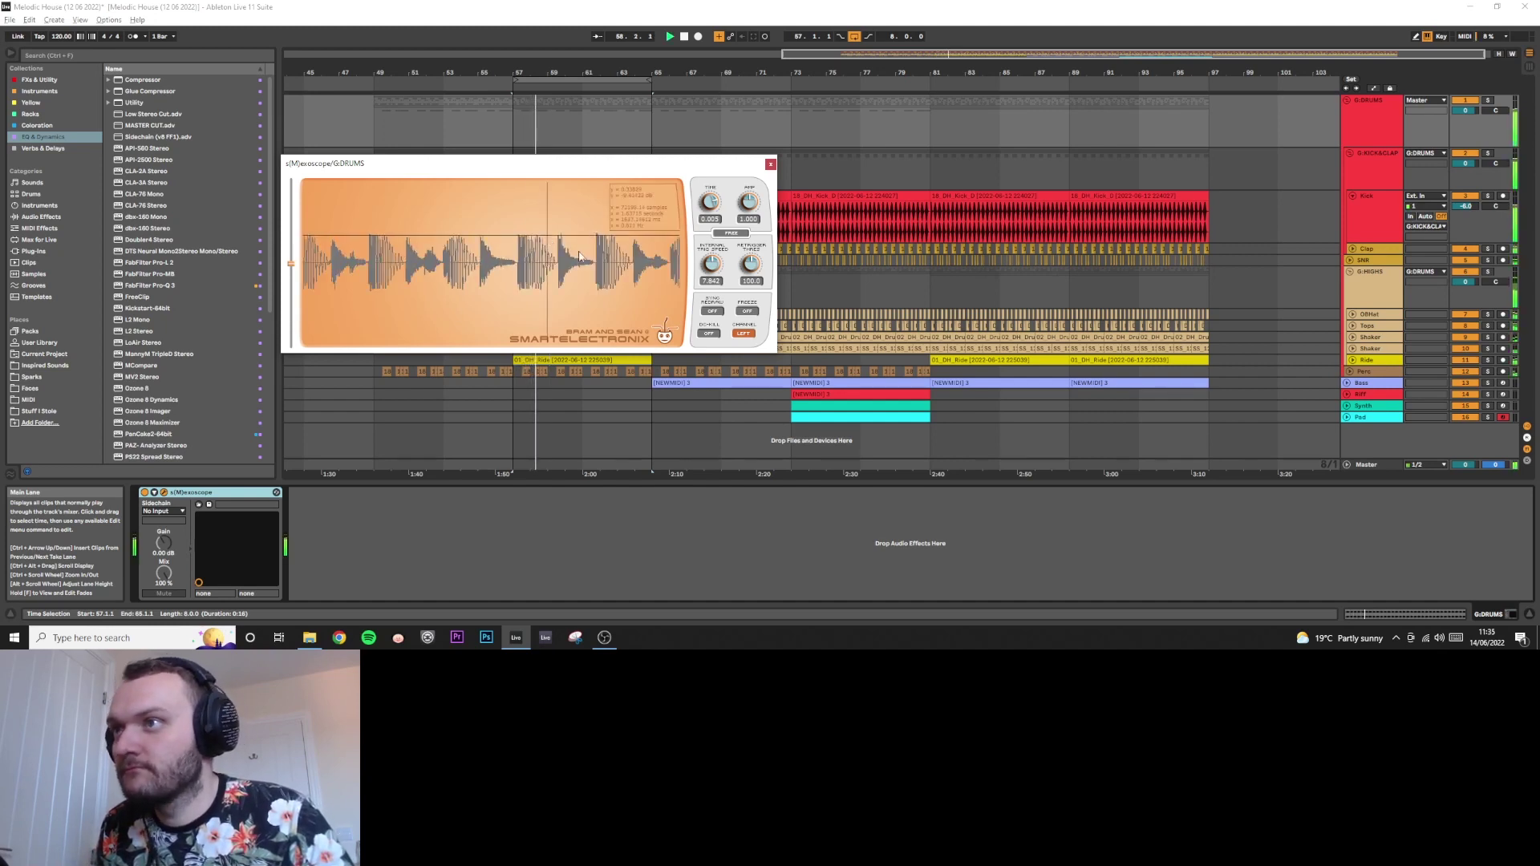
pyautogui.click(771, 164)
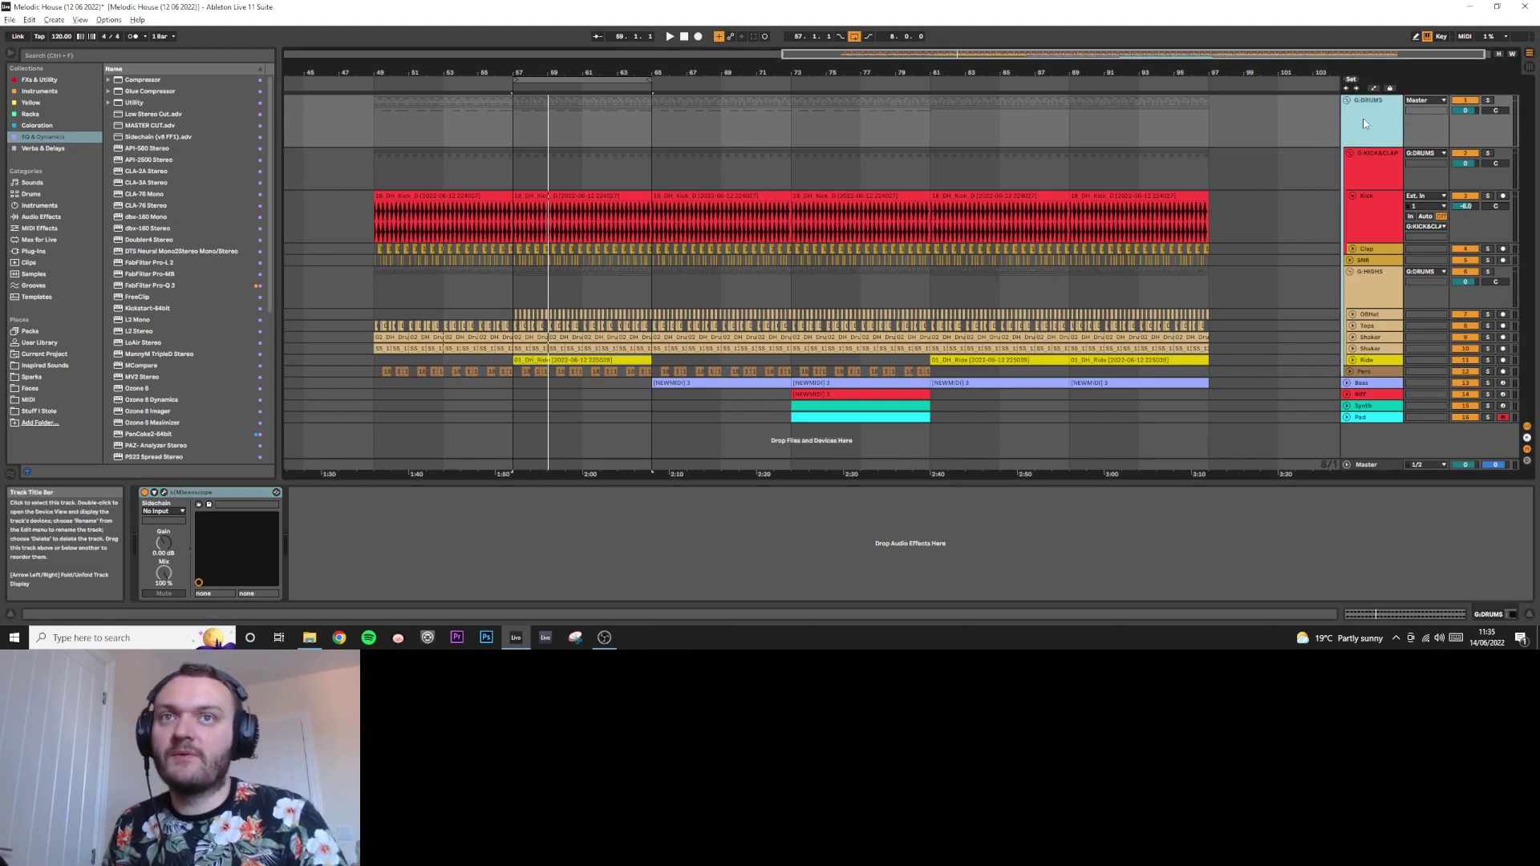
# - Search the browser for 'drum bus' and add the CHAIN_DRUM-BUS-2 rack to G-DRUMS
pyautogui.click(51, 78)
pyautogui.click(67, 56)
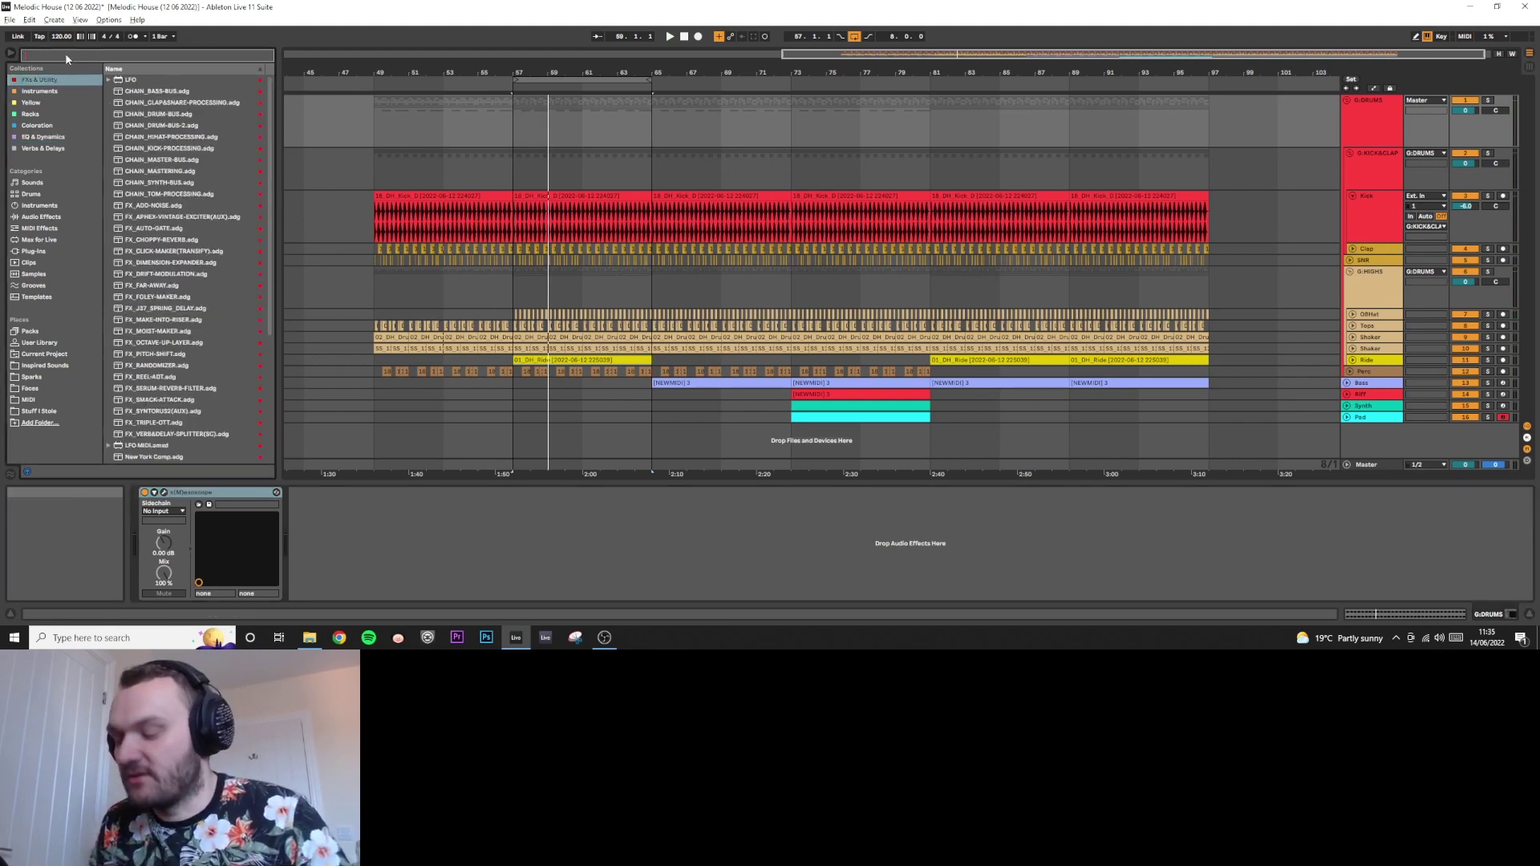
pyautogui.write('drum bus')
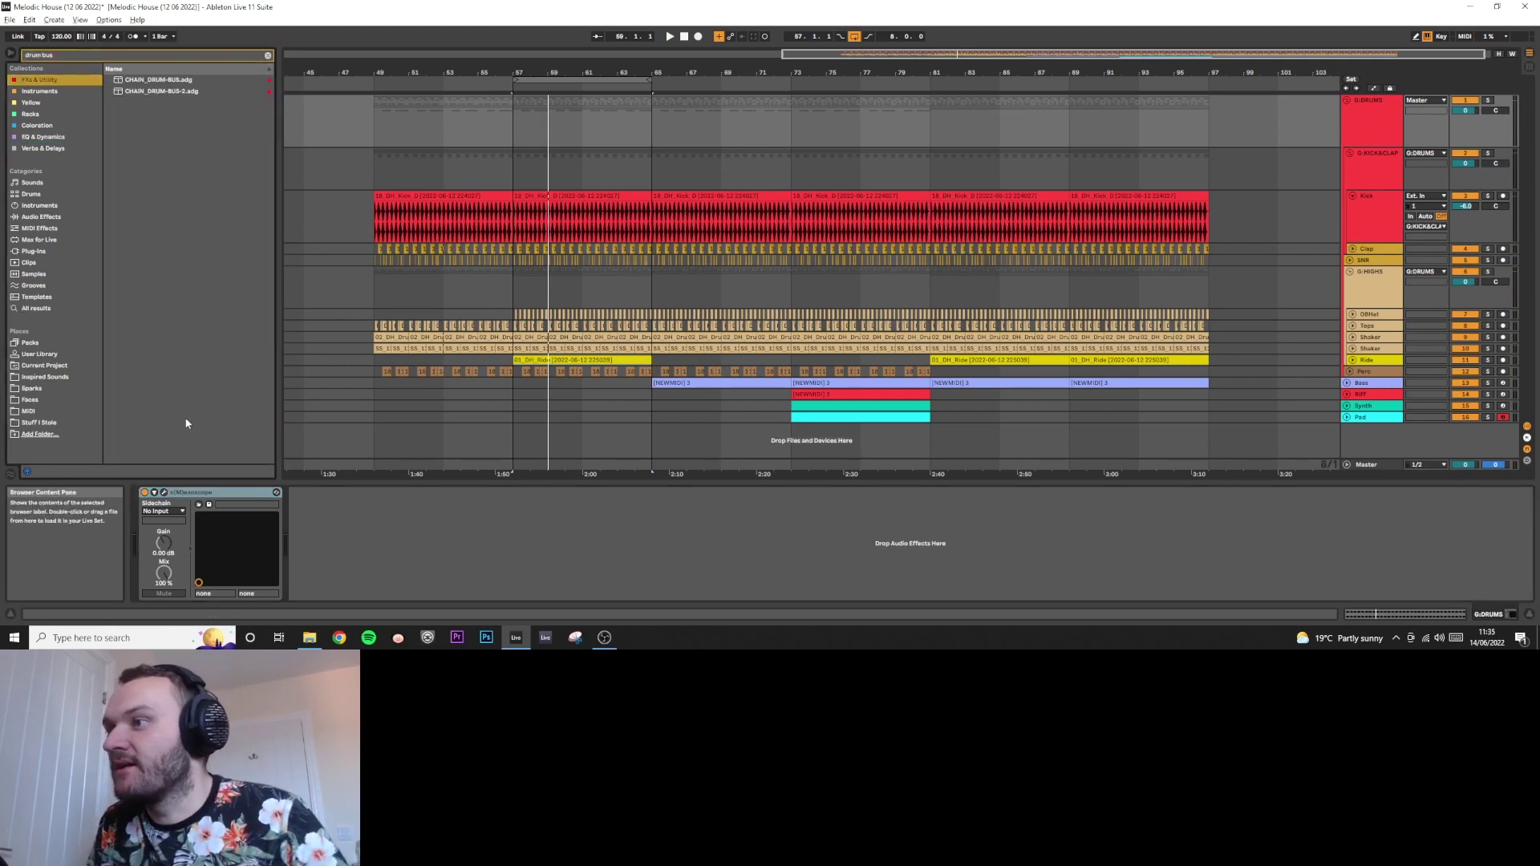
pyautogui.moveTo(165, 90); pyautogui.dragTo(314, 511)
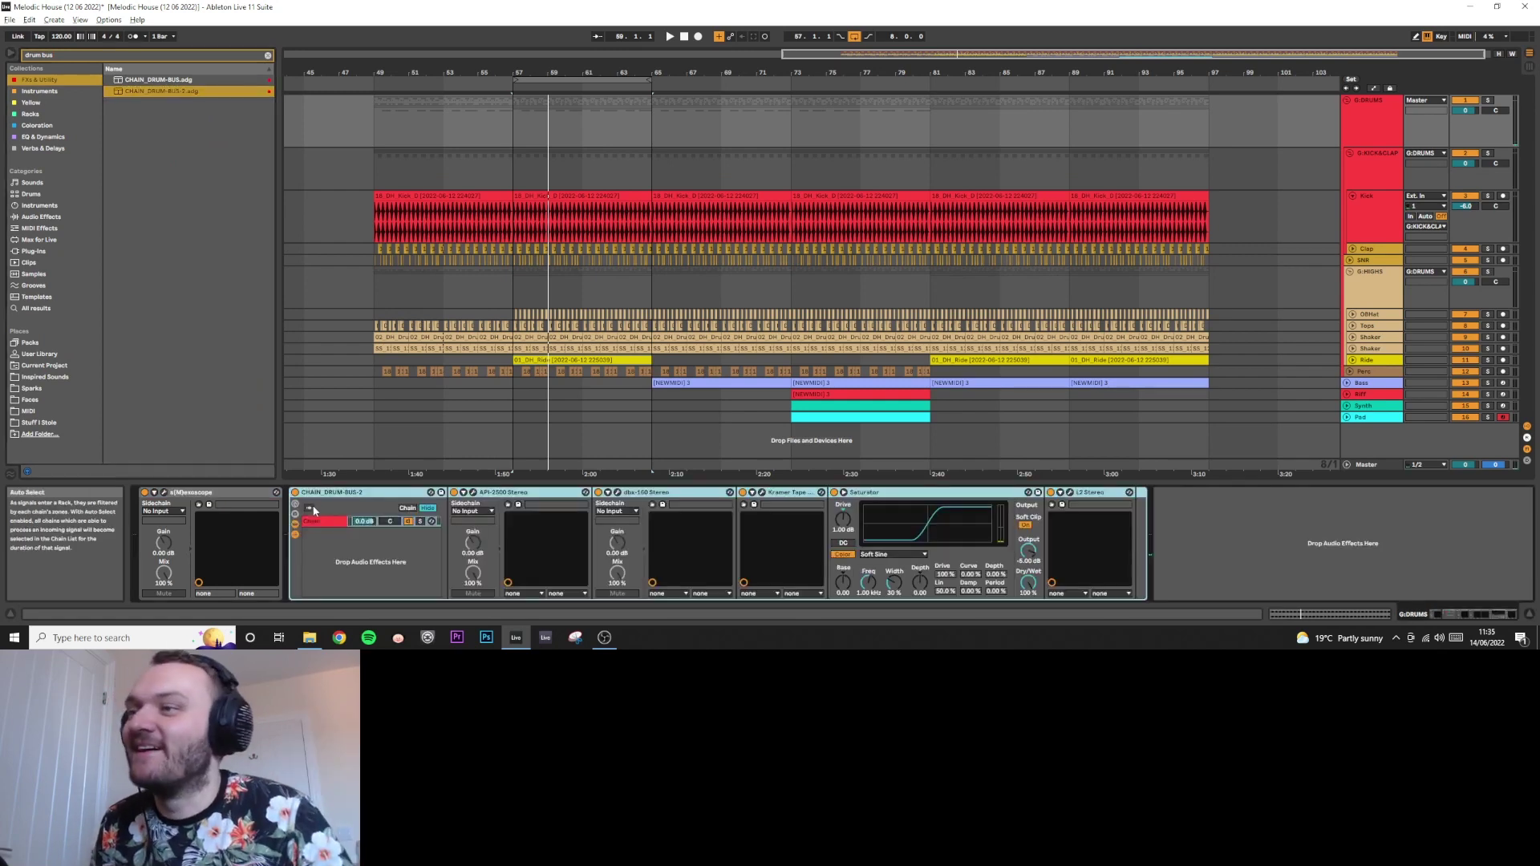
# - Delete the s(M)exoscope device and move API-2500 Stereo to the start of the chain
pyautogui.click(246, 498)
pyautogui.press('Delete')
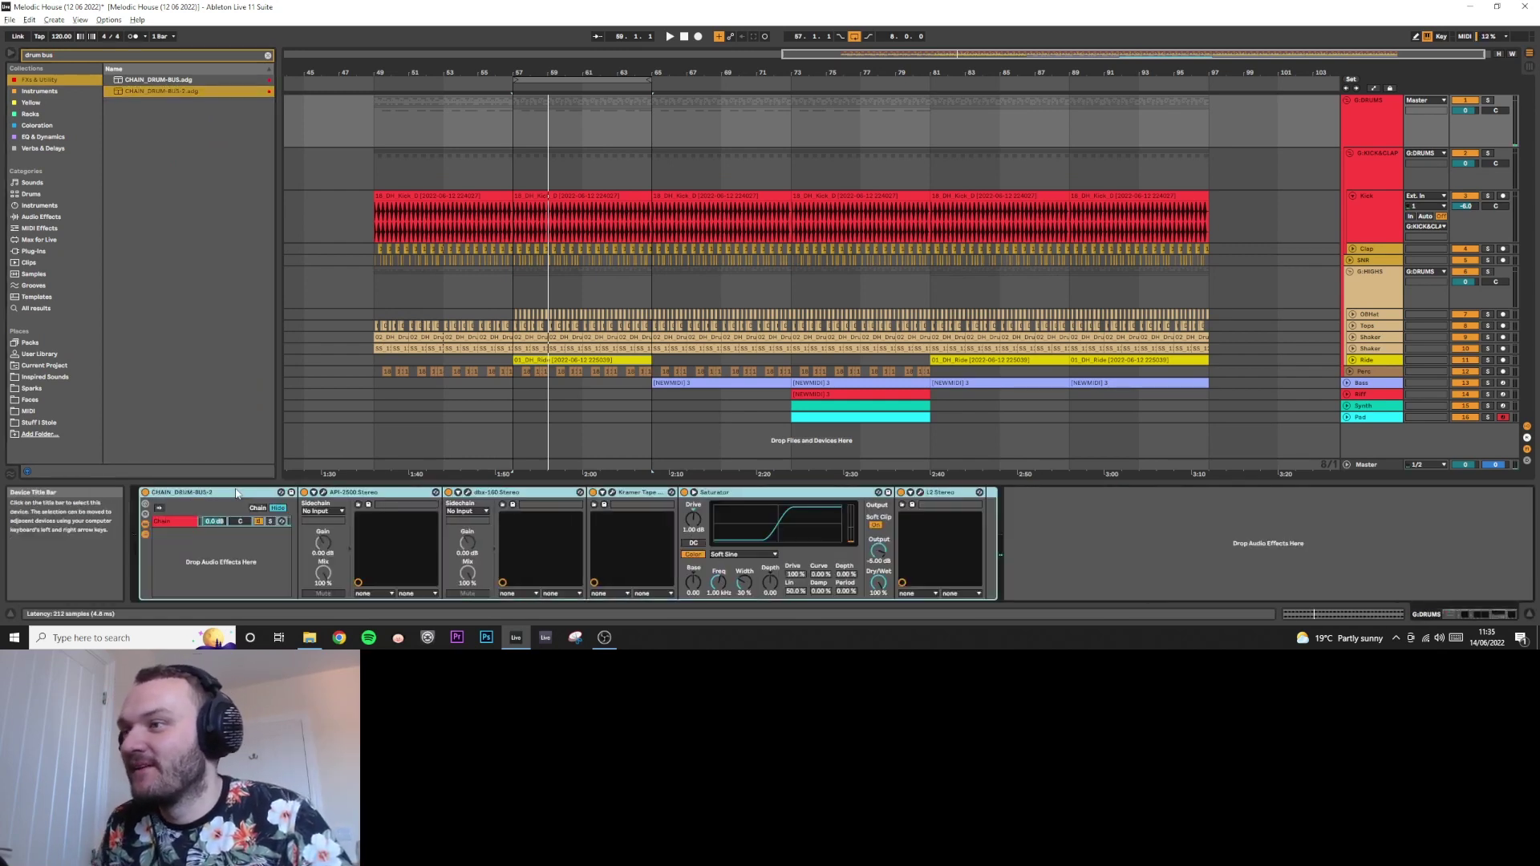
pyautogui.click(346, 495)
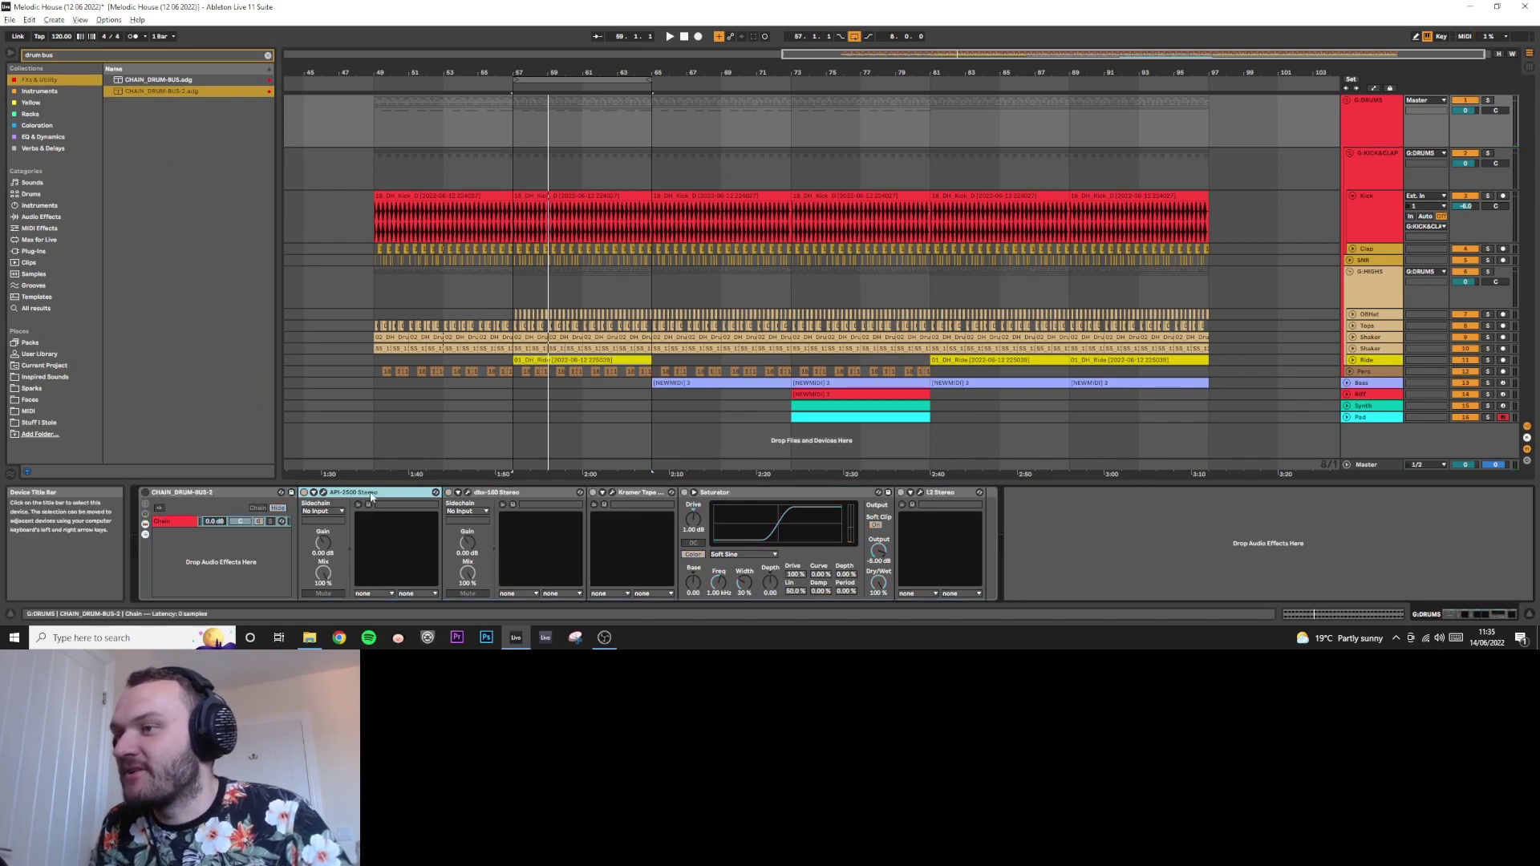
pyautogui.moveTo(370, 497); pyautogui.dragTo(168, 498)
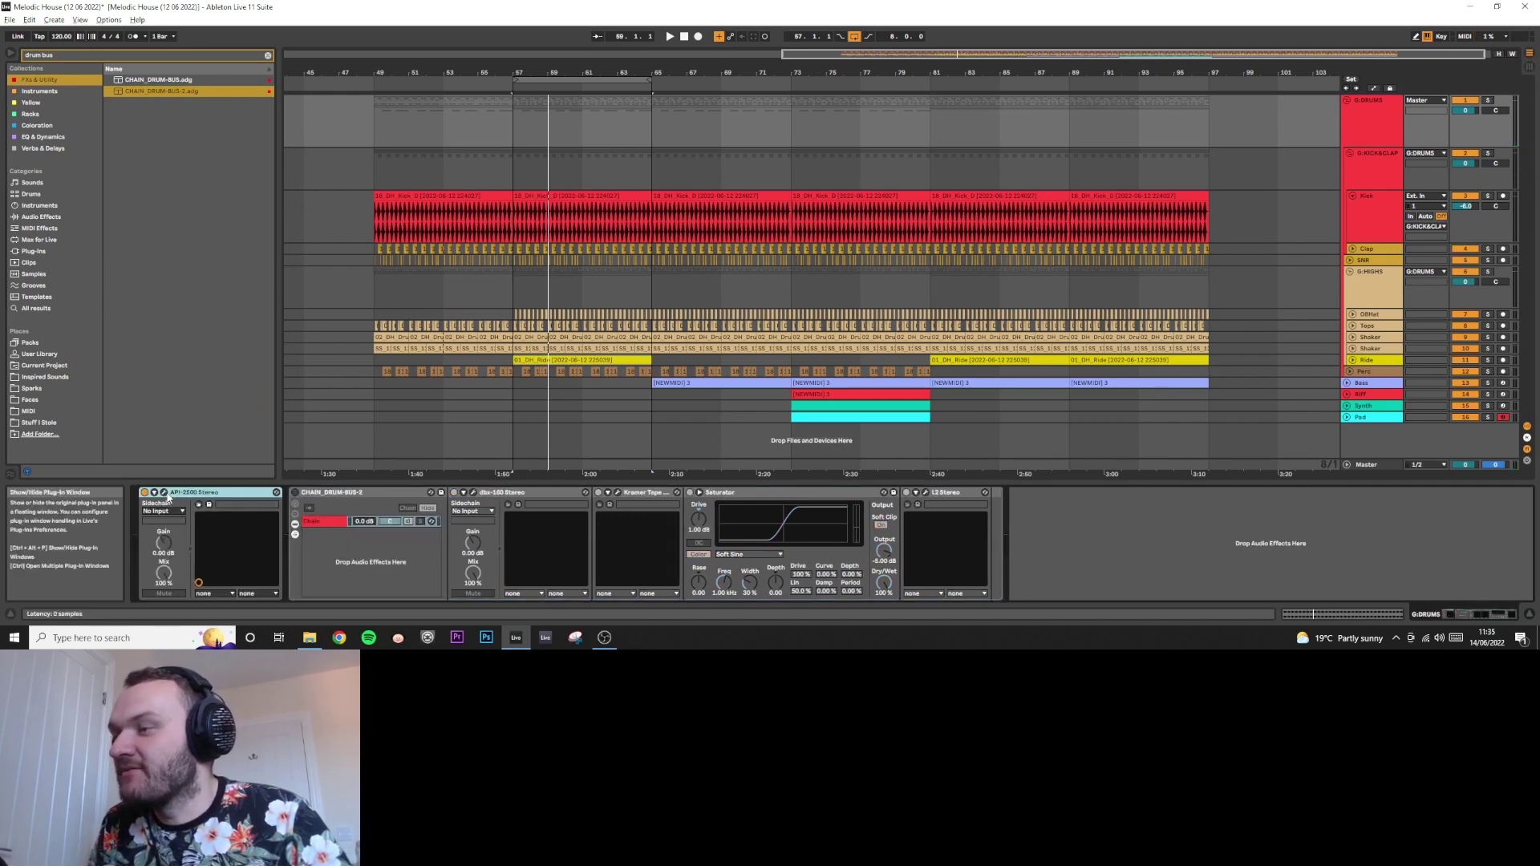
# - Open the API-2500 window, nudge its Thresh and Attack knobs, and toggle the make-up gain
pyautogui.click(164, 492)
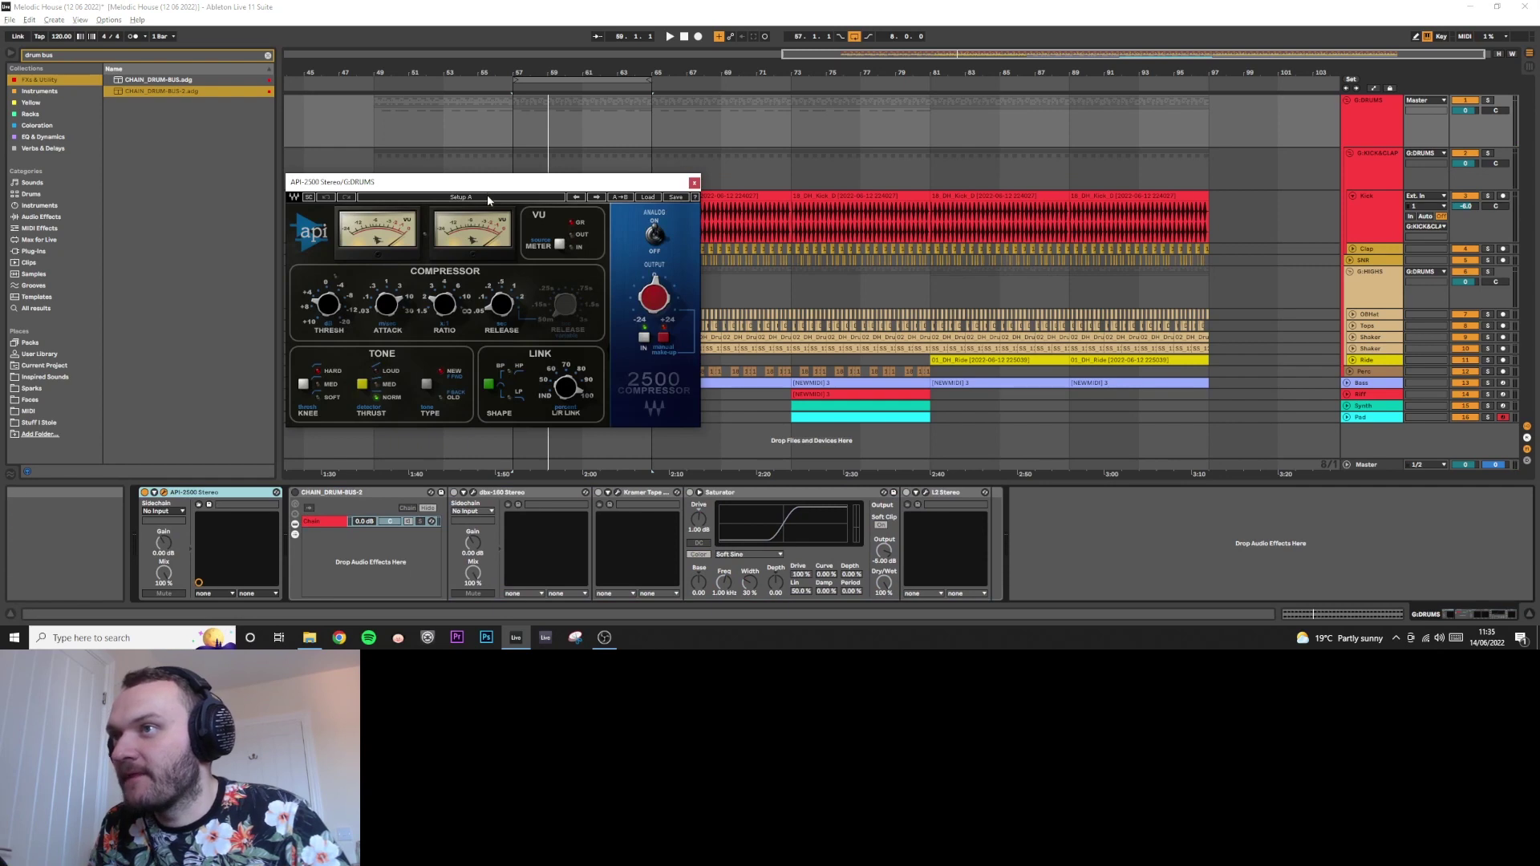
pyautogui.moveTo(487, 187); pyautogui.dragTo(474, 188)
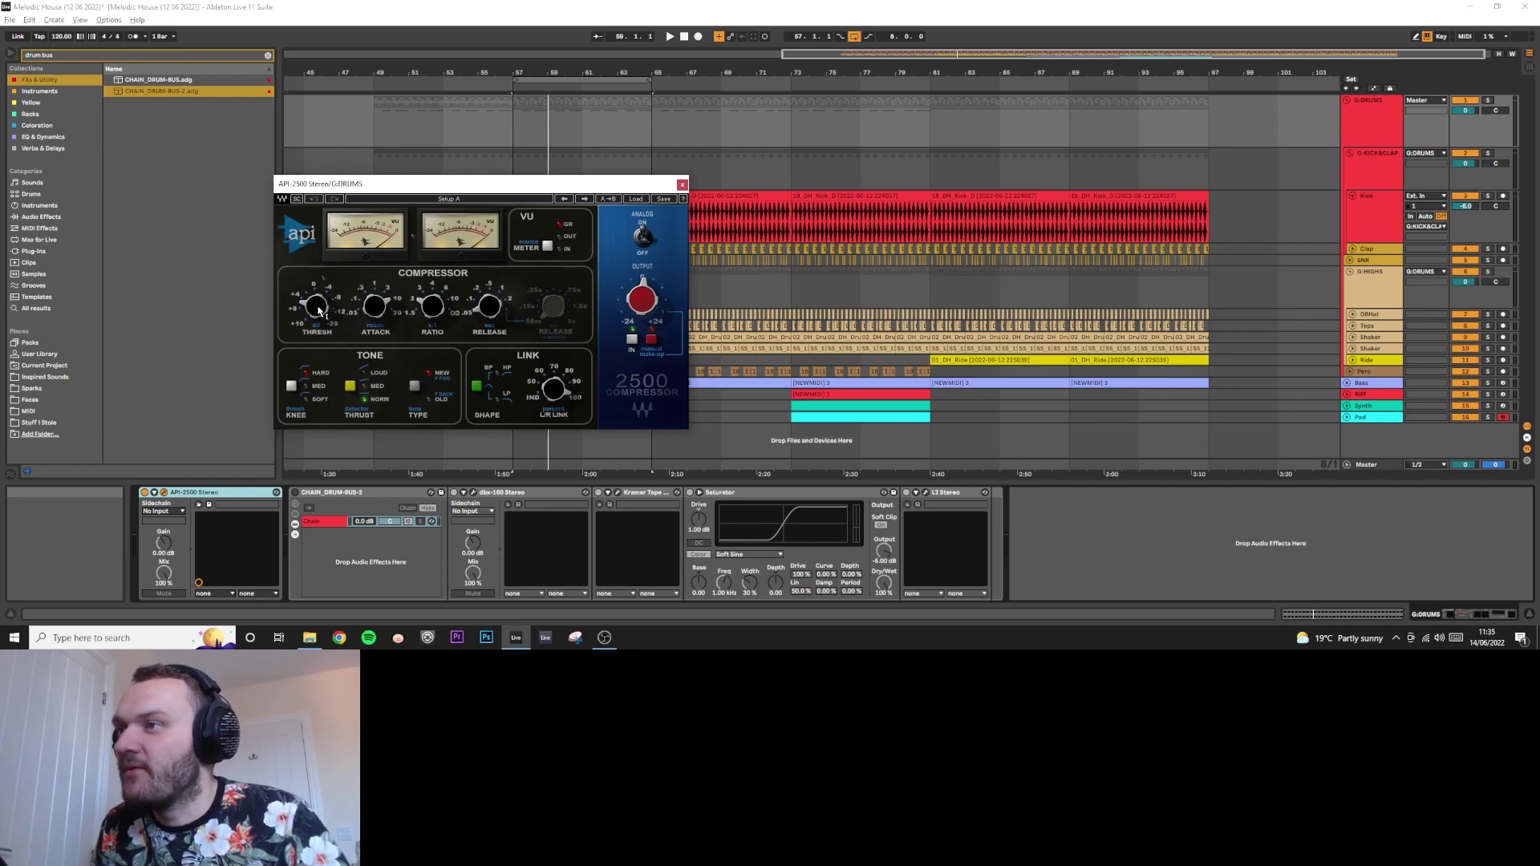
pyautogui.scroll(1, 319, 311)
pyautogui.scroll(2, 395, 314)
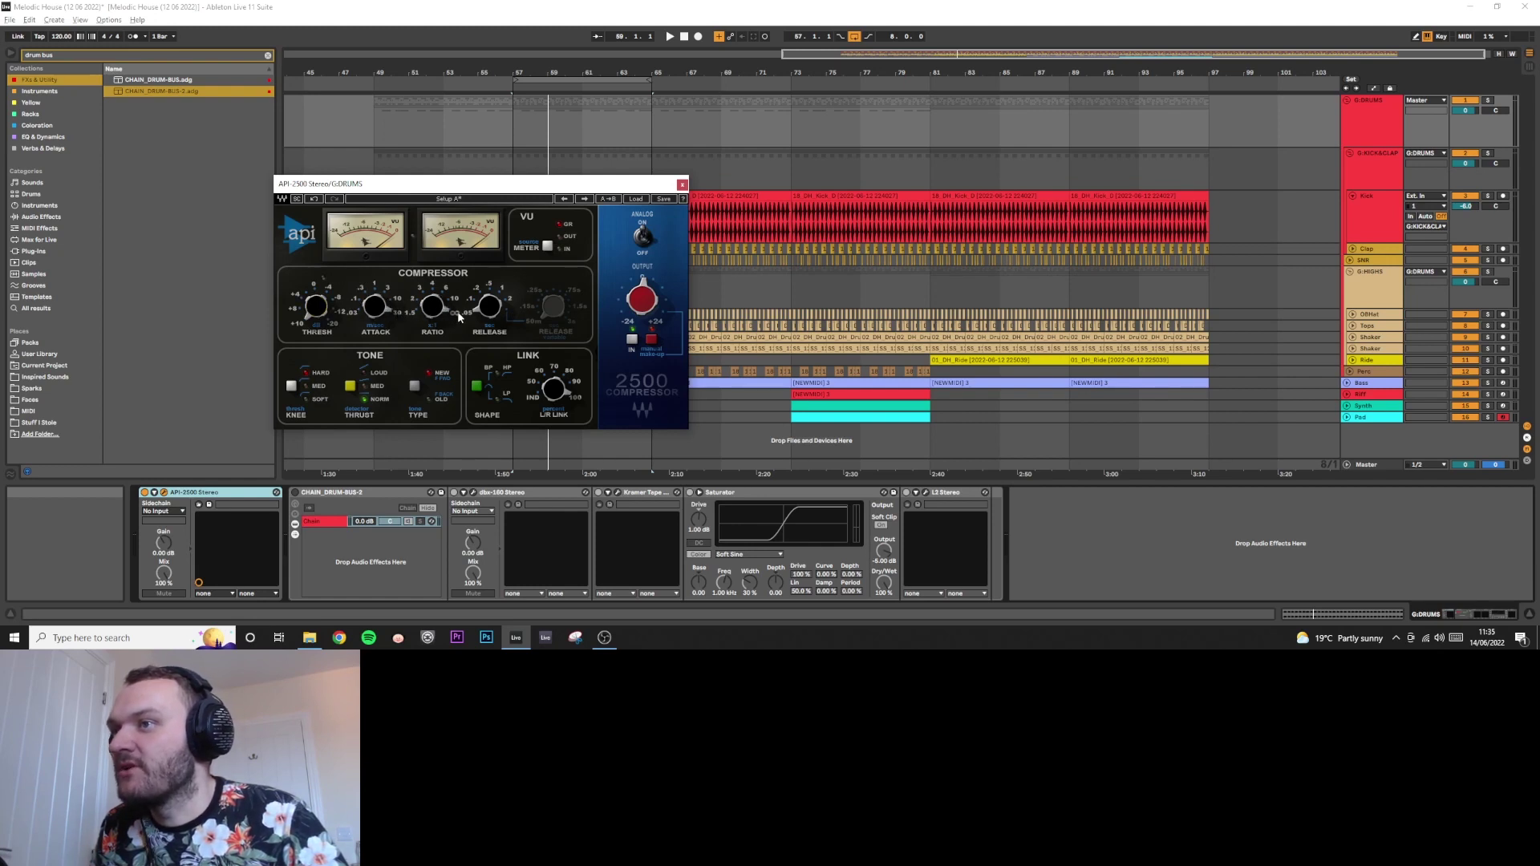
pyautogui.click(651, 341)
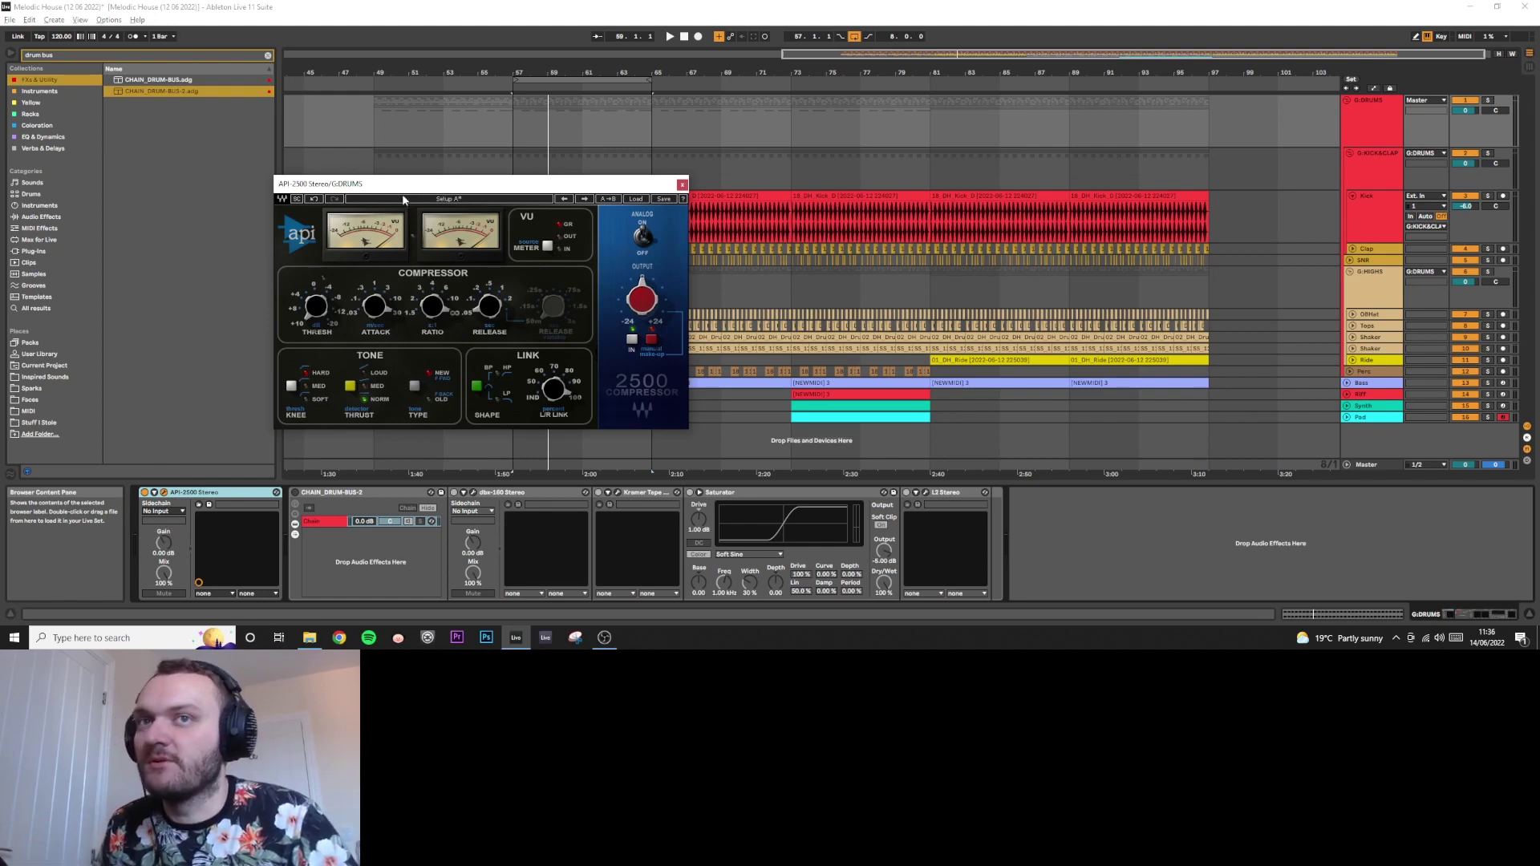
# - Sweep the API-2500 threshold through -7.34 and -8.76 during playback, settling around -3.04
pyautogui.press('space')
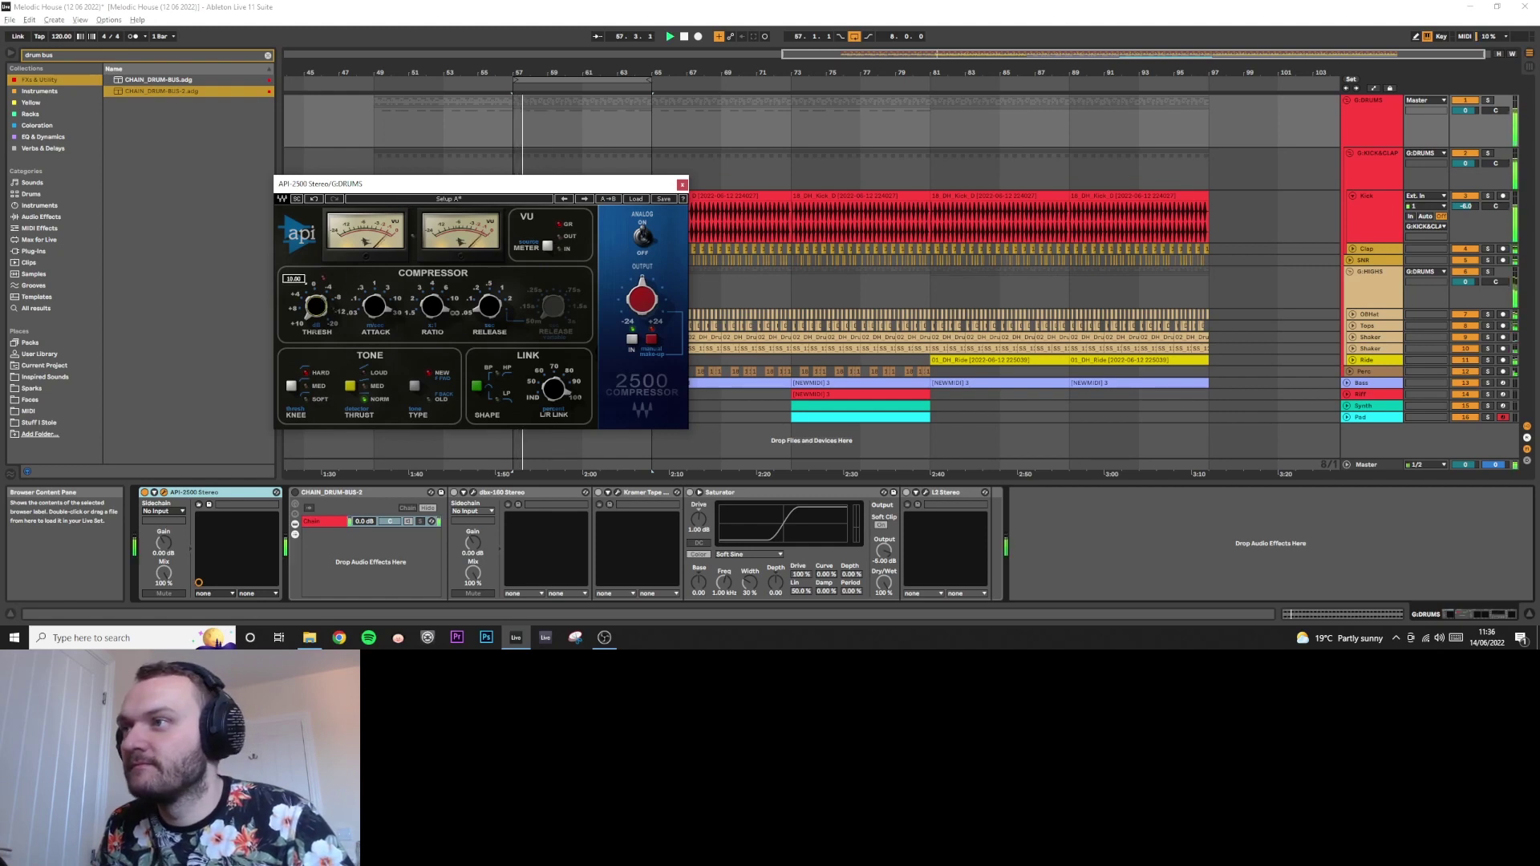
pyautogui.moveTo(316, 306); pyautogui.dragTo(327, 310)
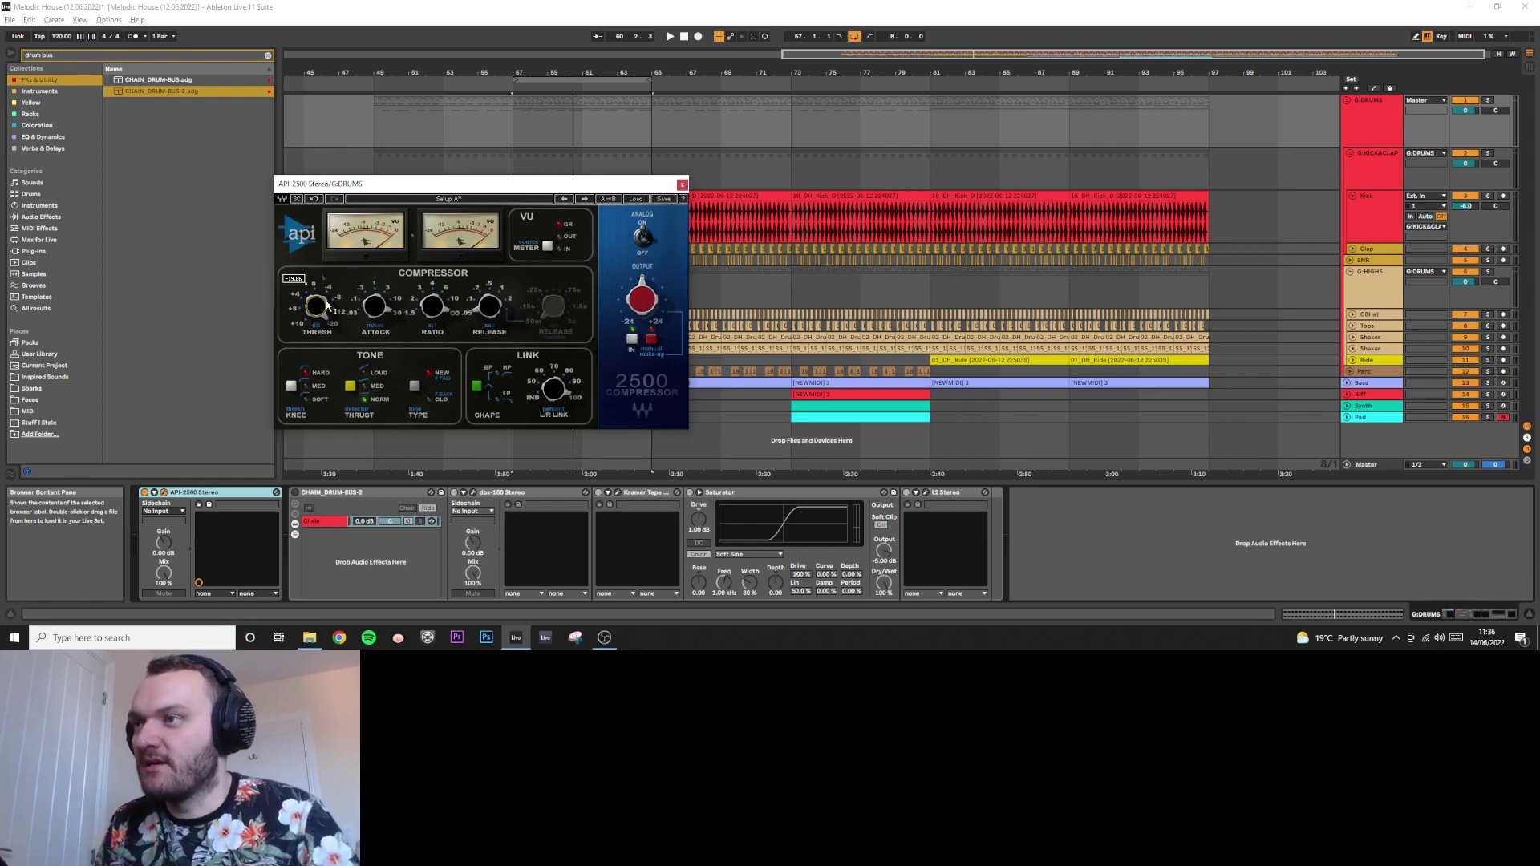
pyautogui.press('space')
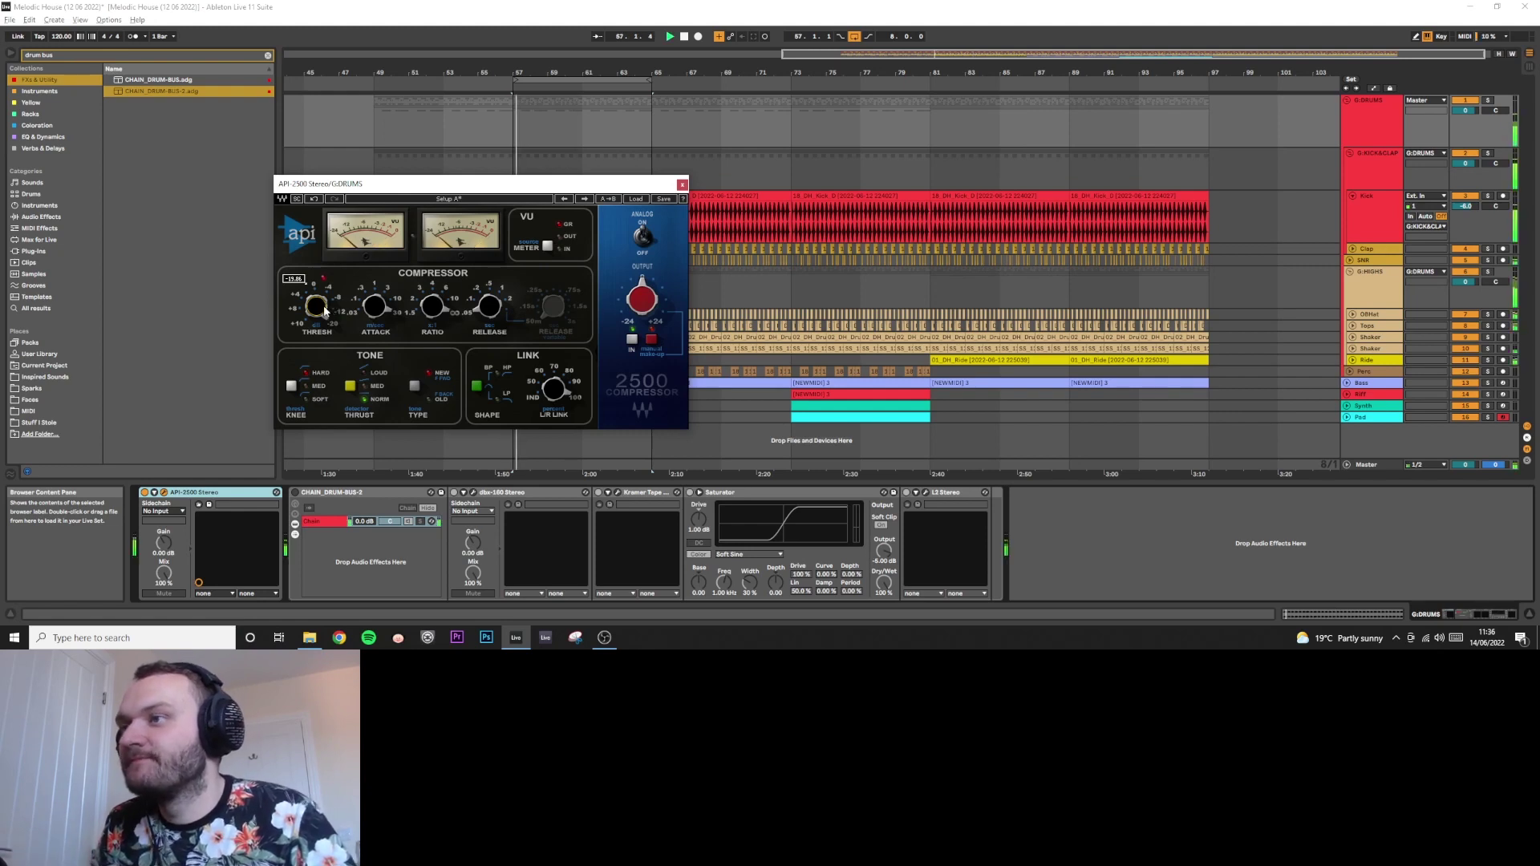
pyautogui.moveTo(325, 311); pyautogui.dragTo(324, 286)
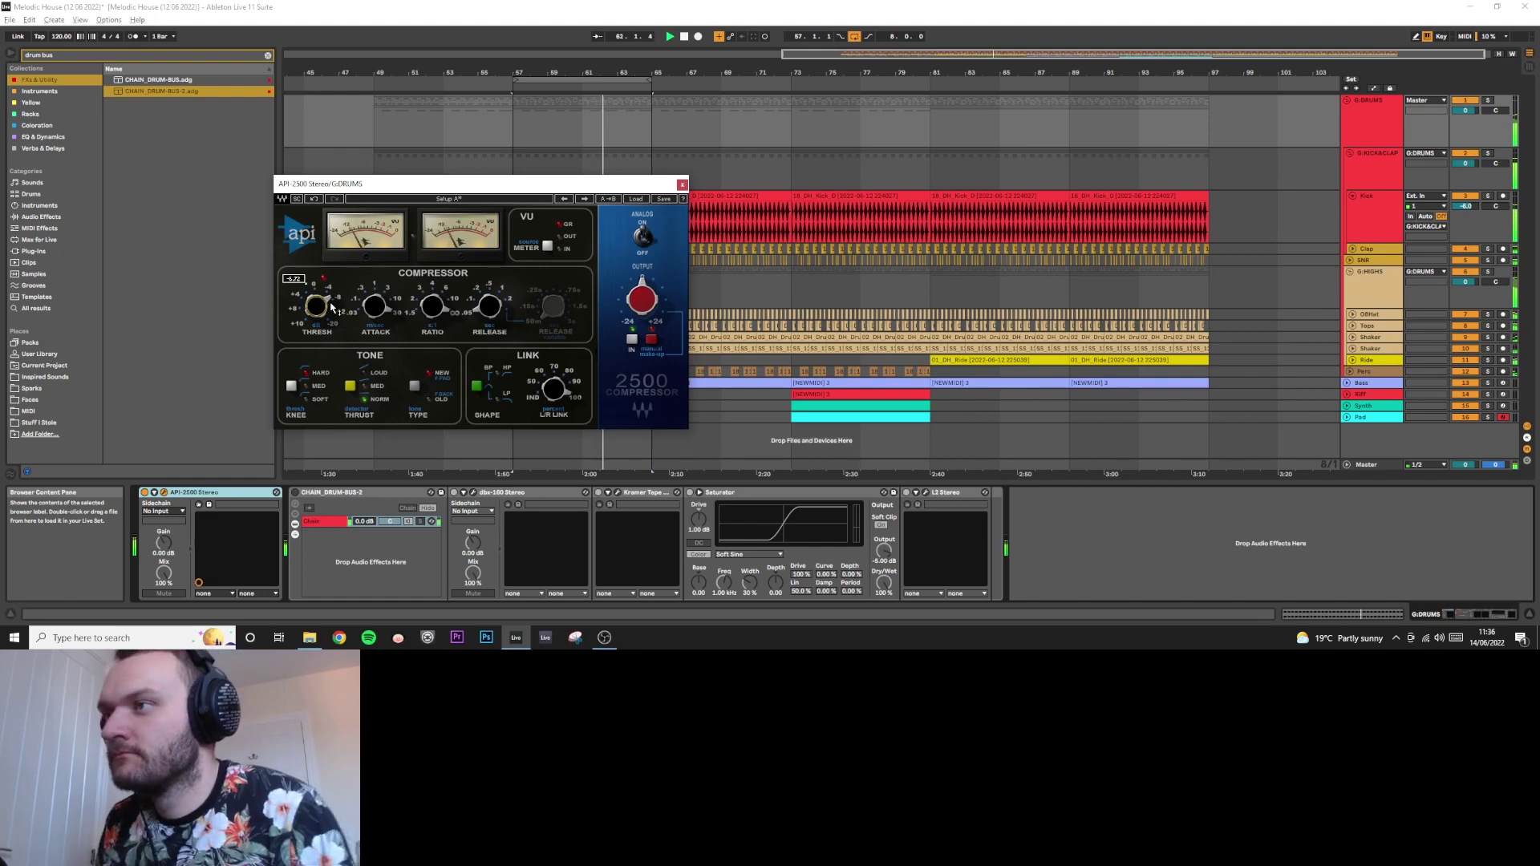
pyautogui.moveTo(331, 307); pyautogui.dragTo(331, 313)
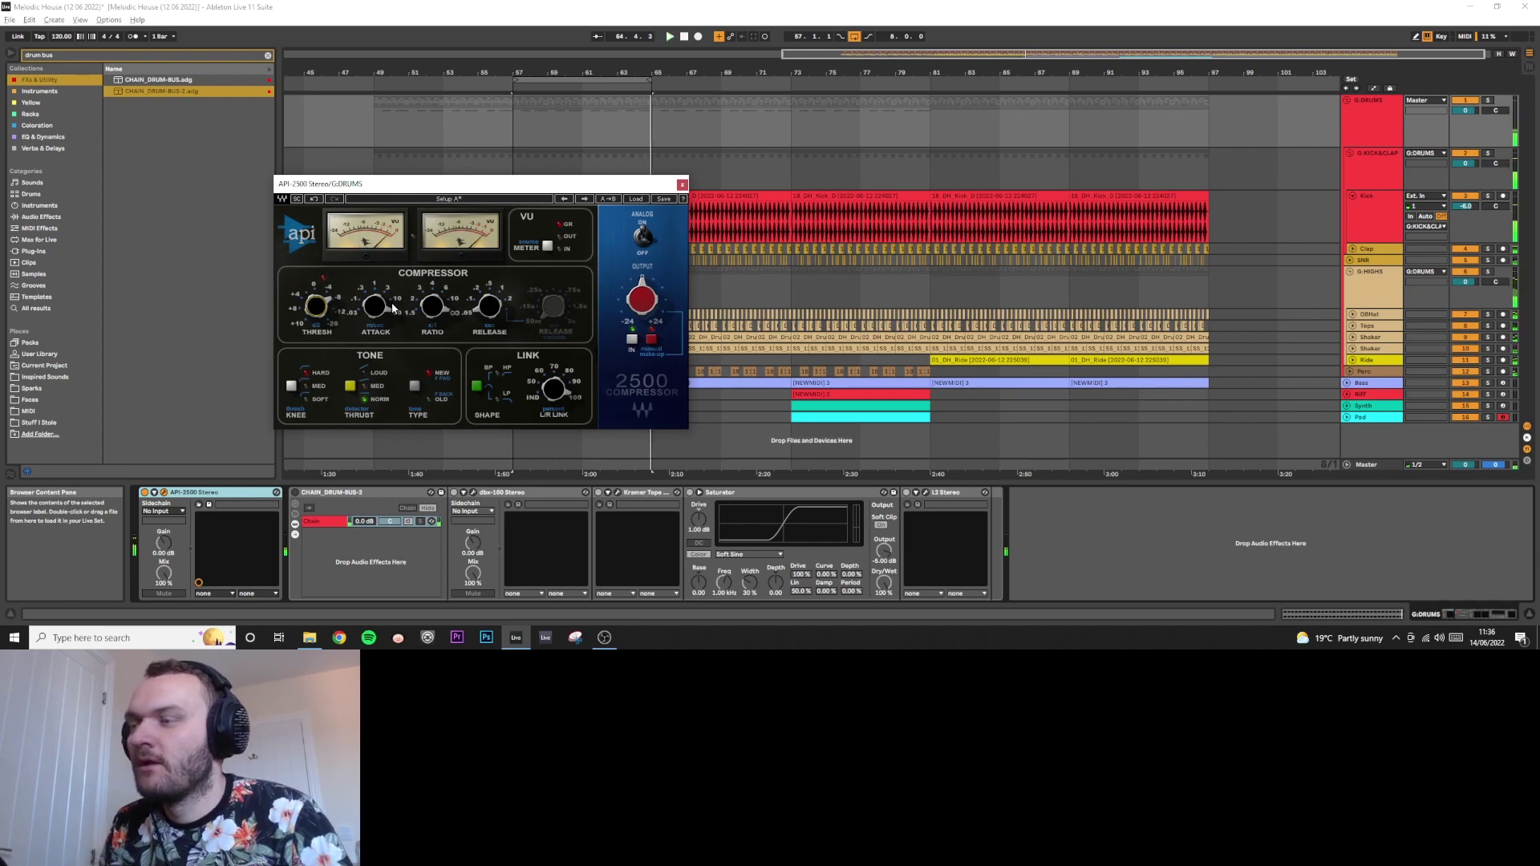
pyautogui.moveTo(393, 308)
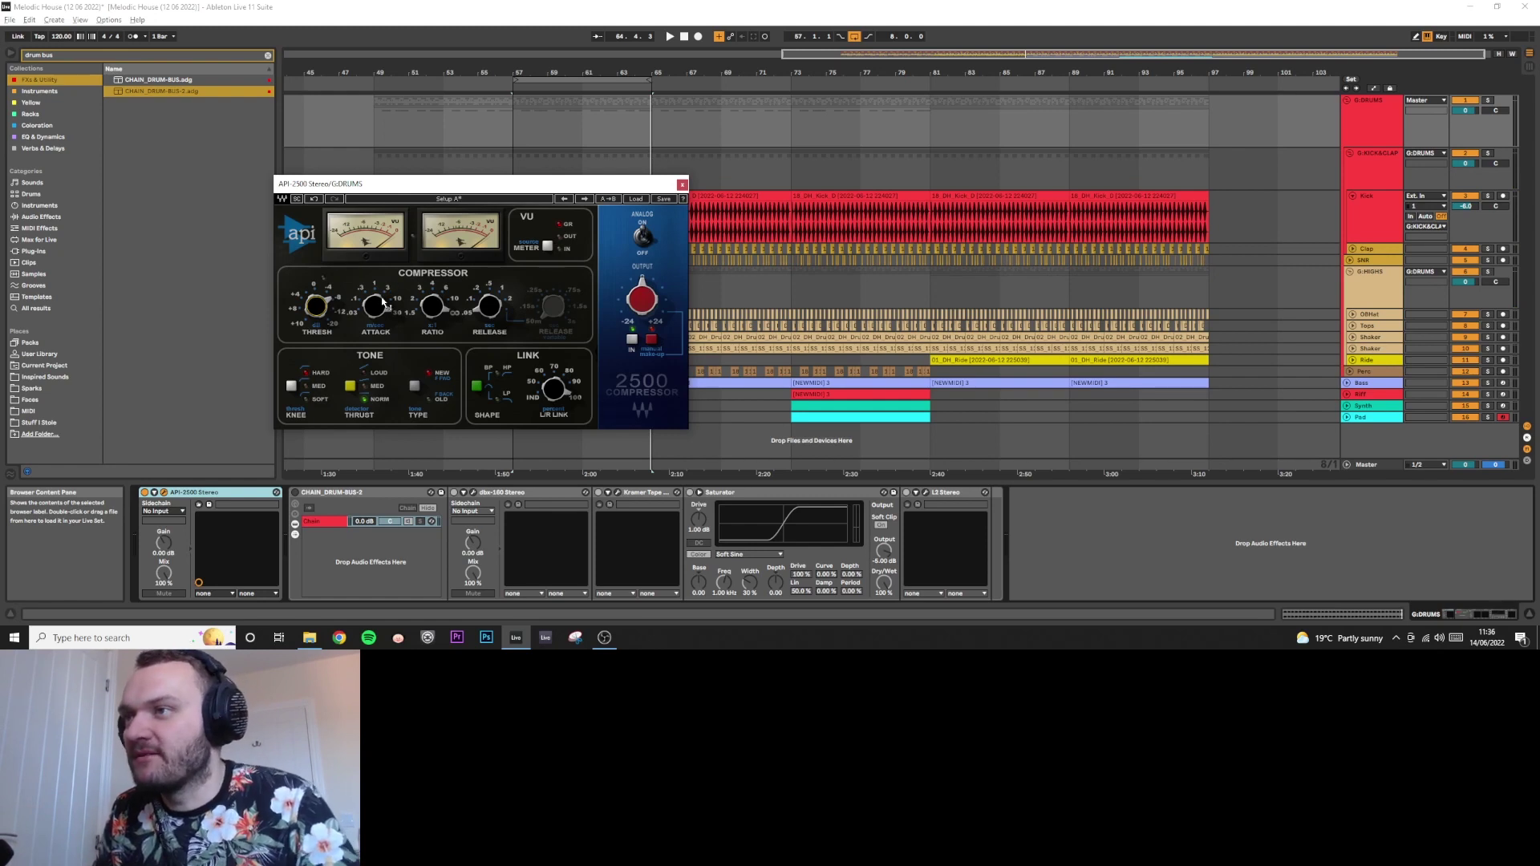
# - Play the loop and shorten the API-2500 attack from 30 to 10
pyautogui.press('space')
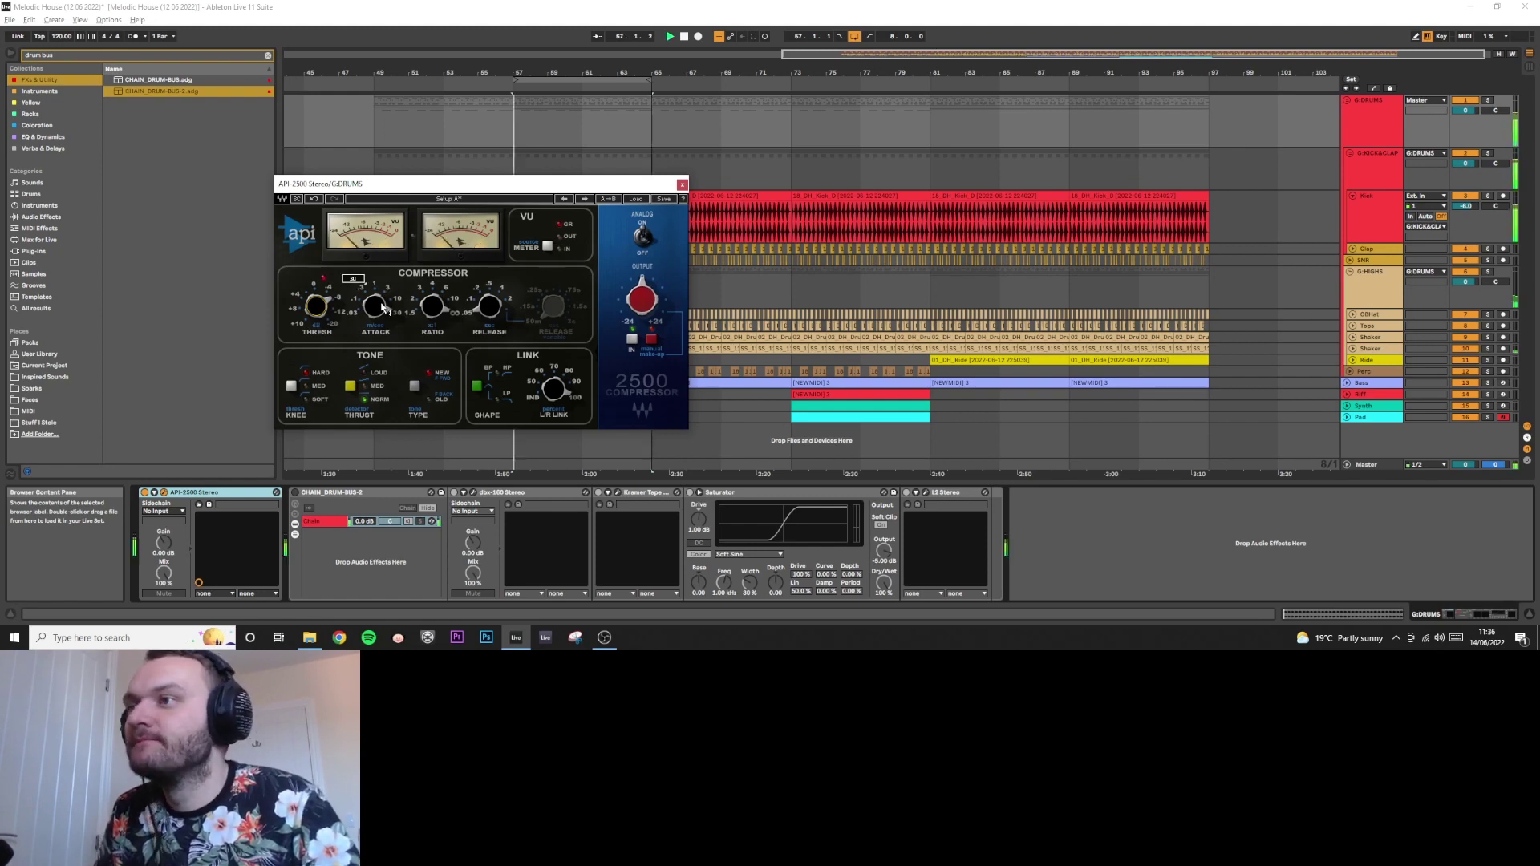
pyautogui.moveTo(384, 303); pyautogui.dragTo(386, 308)
pyautogui.scroll(-2, 383, 307)
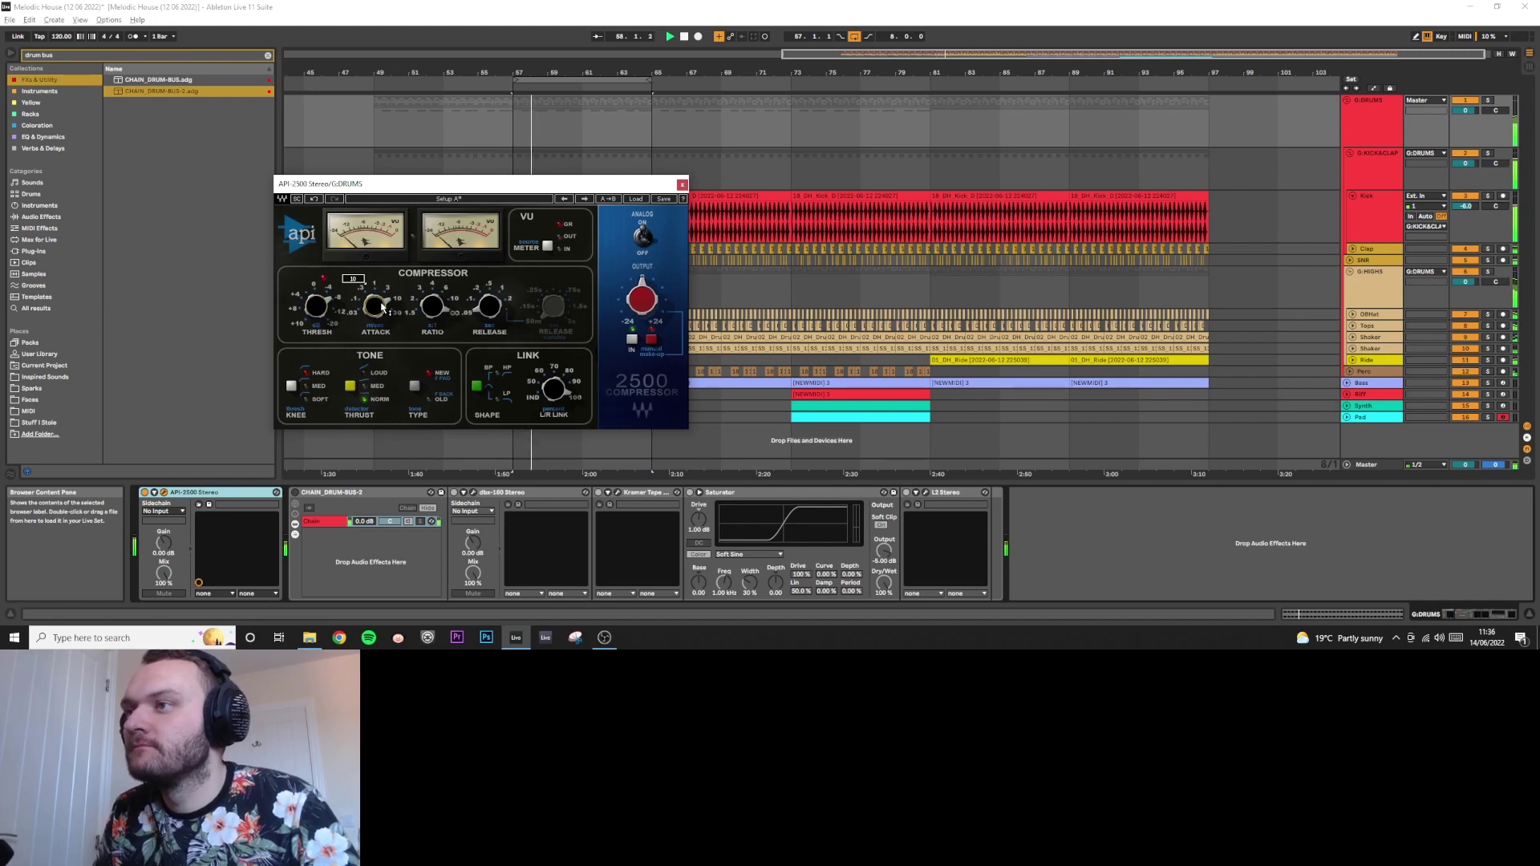
pyautogui.scroll(2, 383, 307)
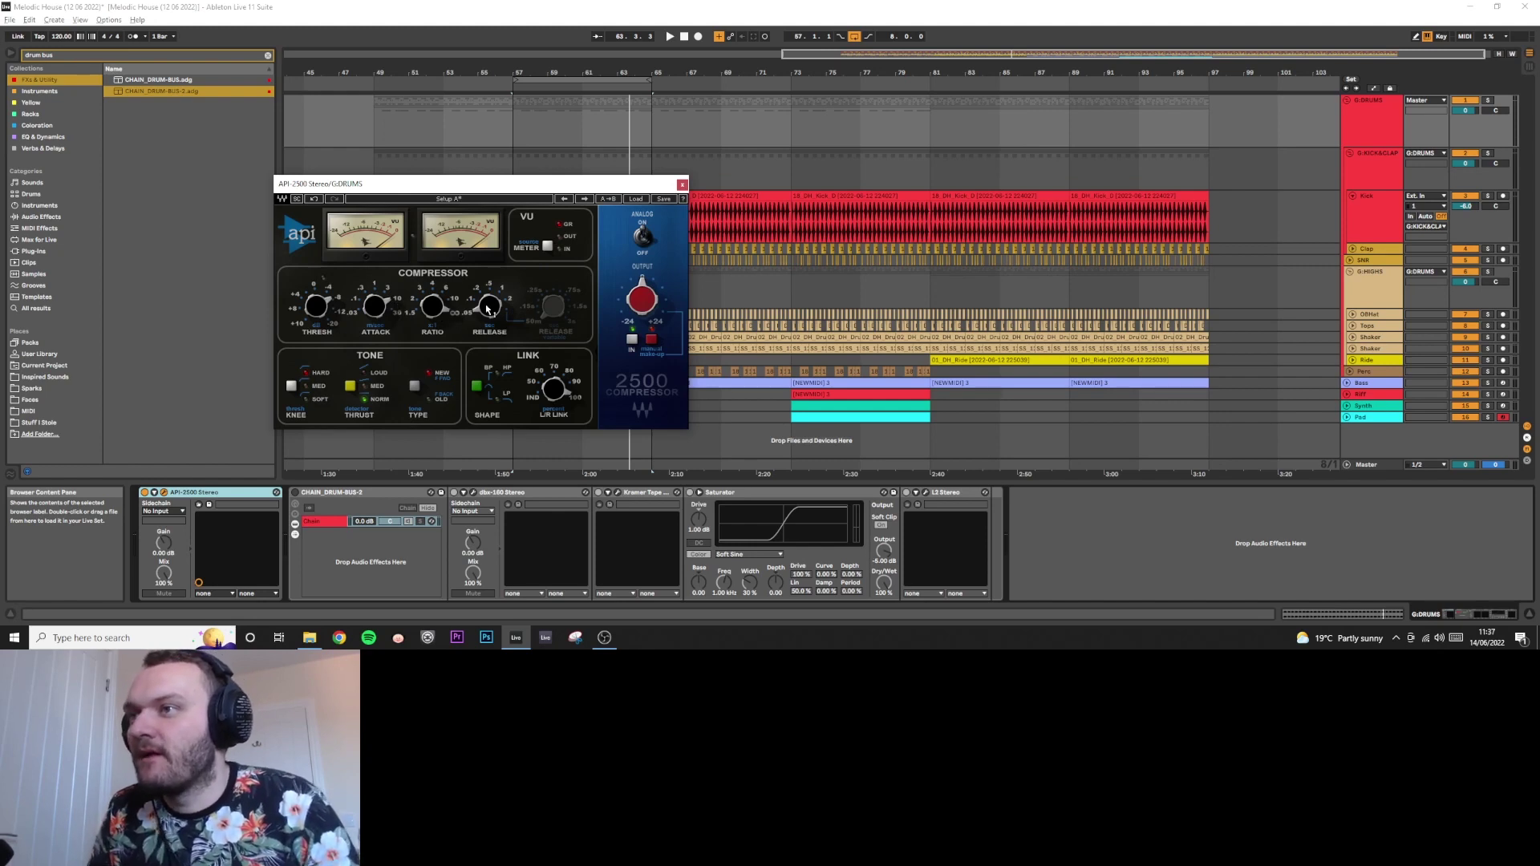
# - Audition release values 0.1 and 0.2, then return the API-2500 release to 0.05
pyautogui.moveTo(492, 315)
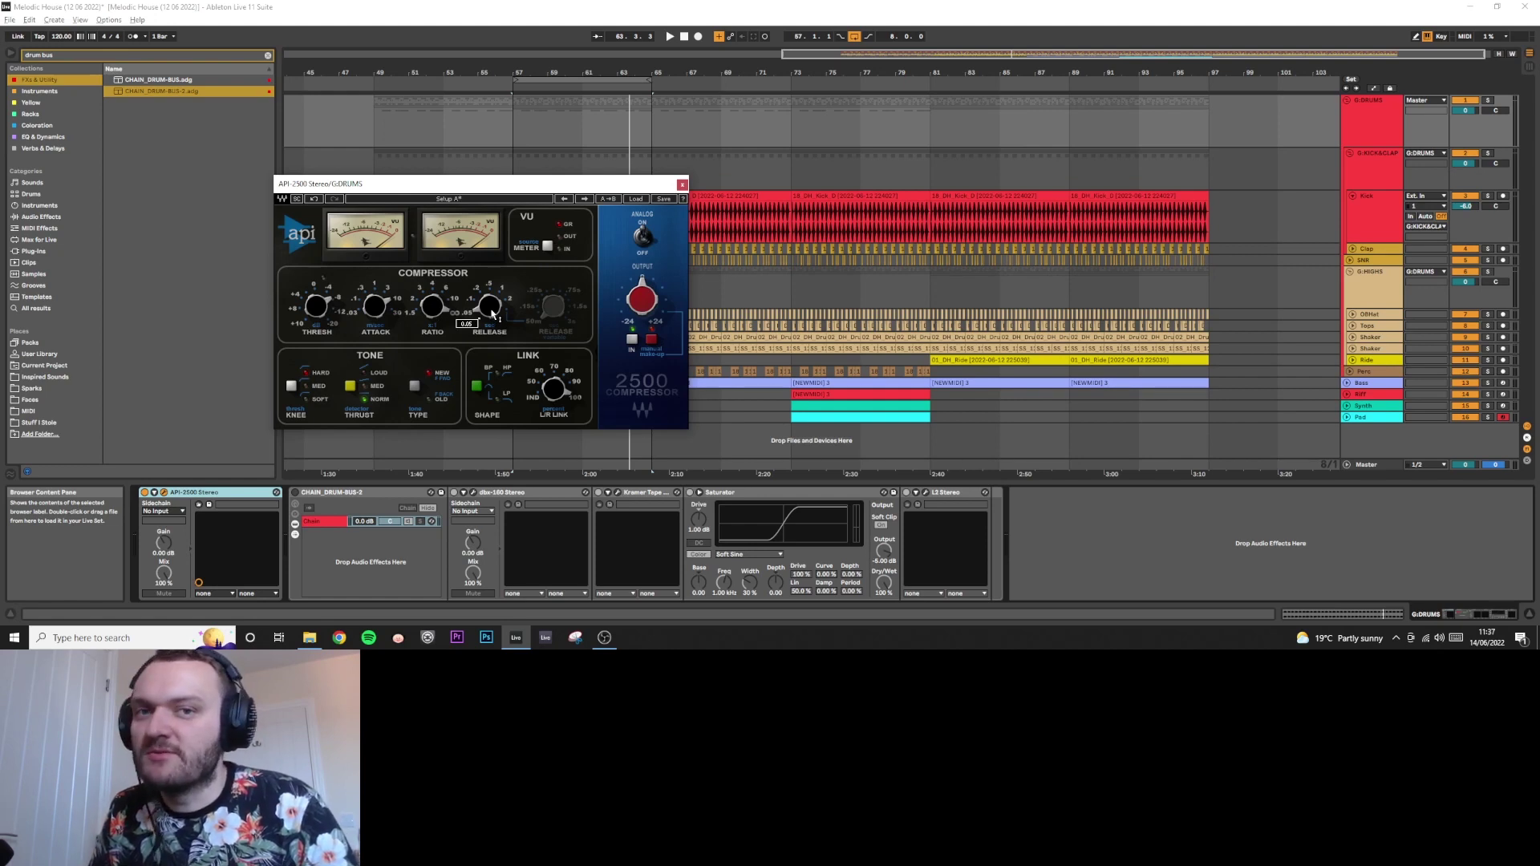
pyautogui.press('space')
pyautogui.scroll(1, 492, 313)
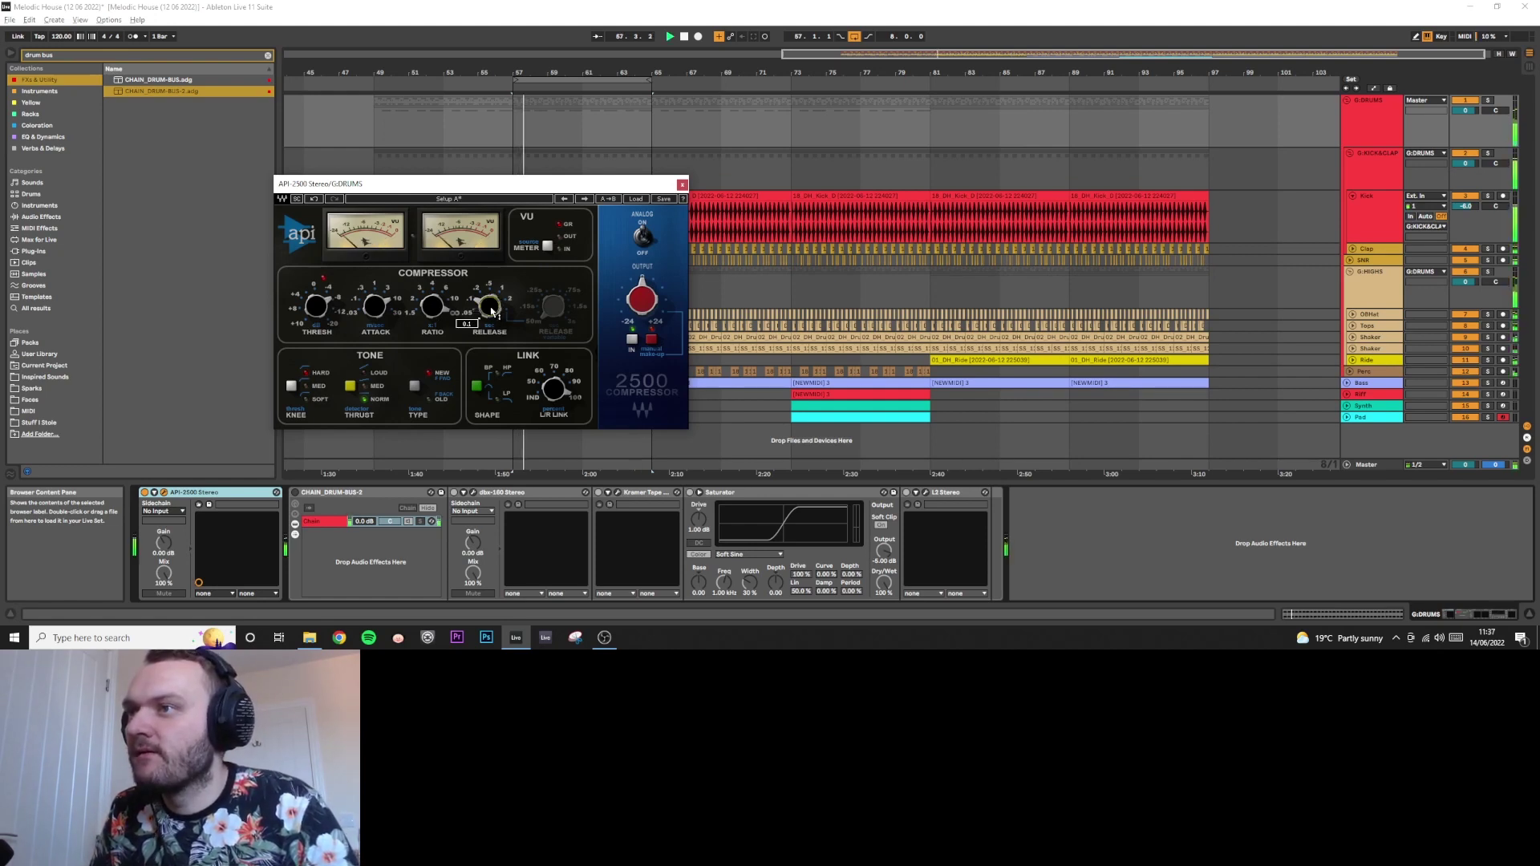
pyautogui.scroll(1, 492, 311)
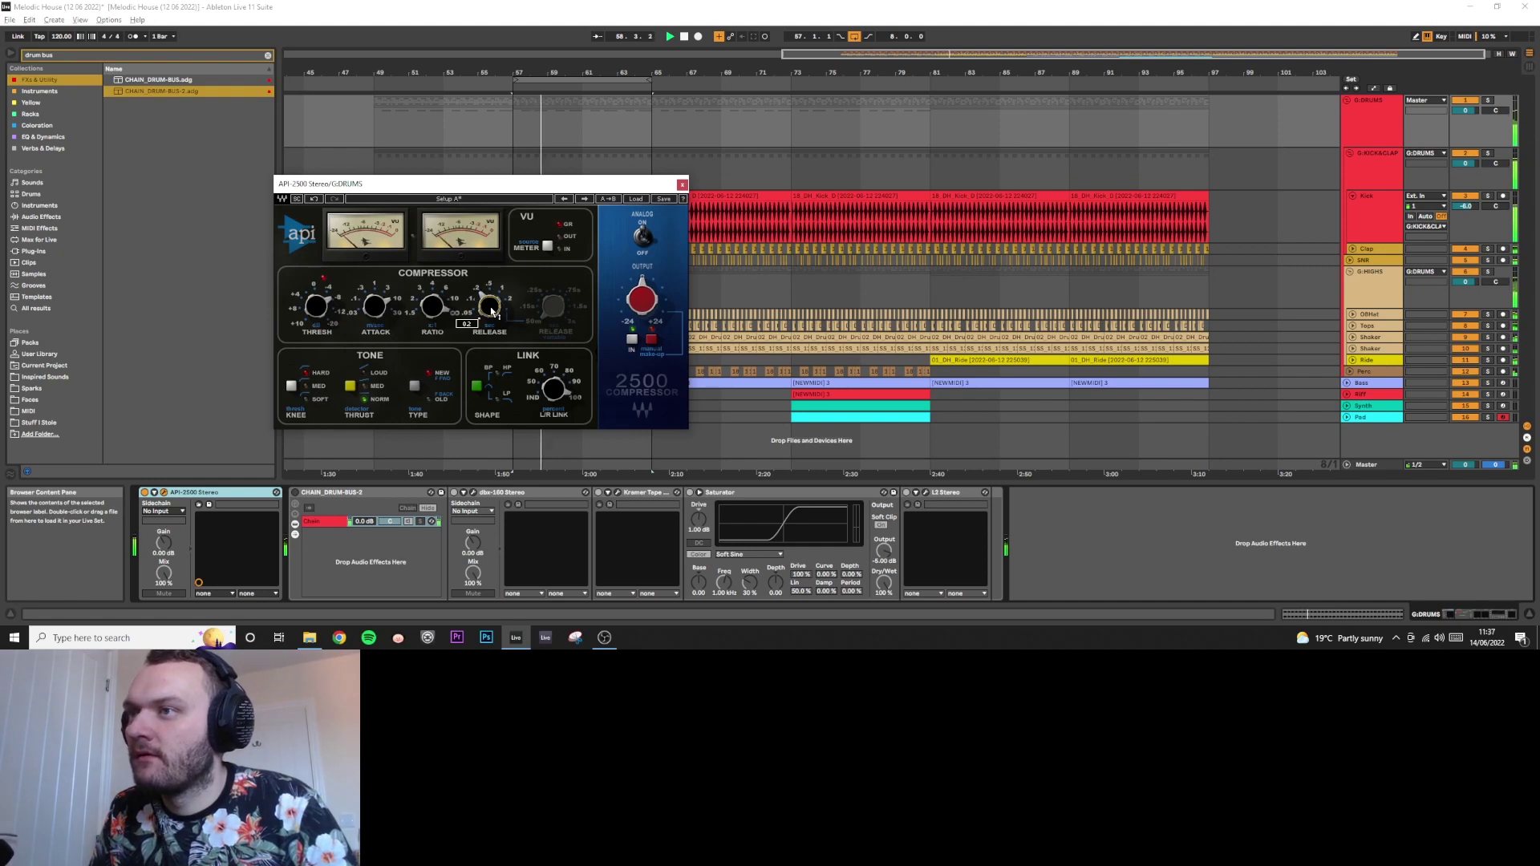
pyautogui.scroll(-2, 492, 312)
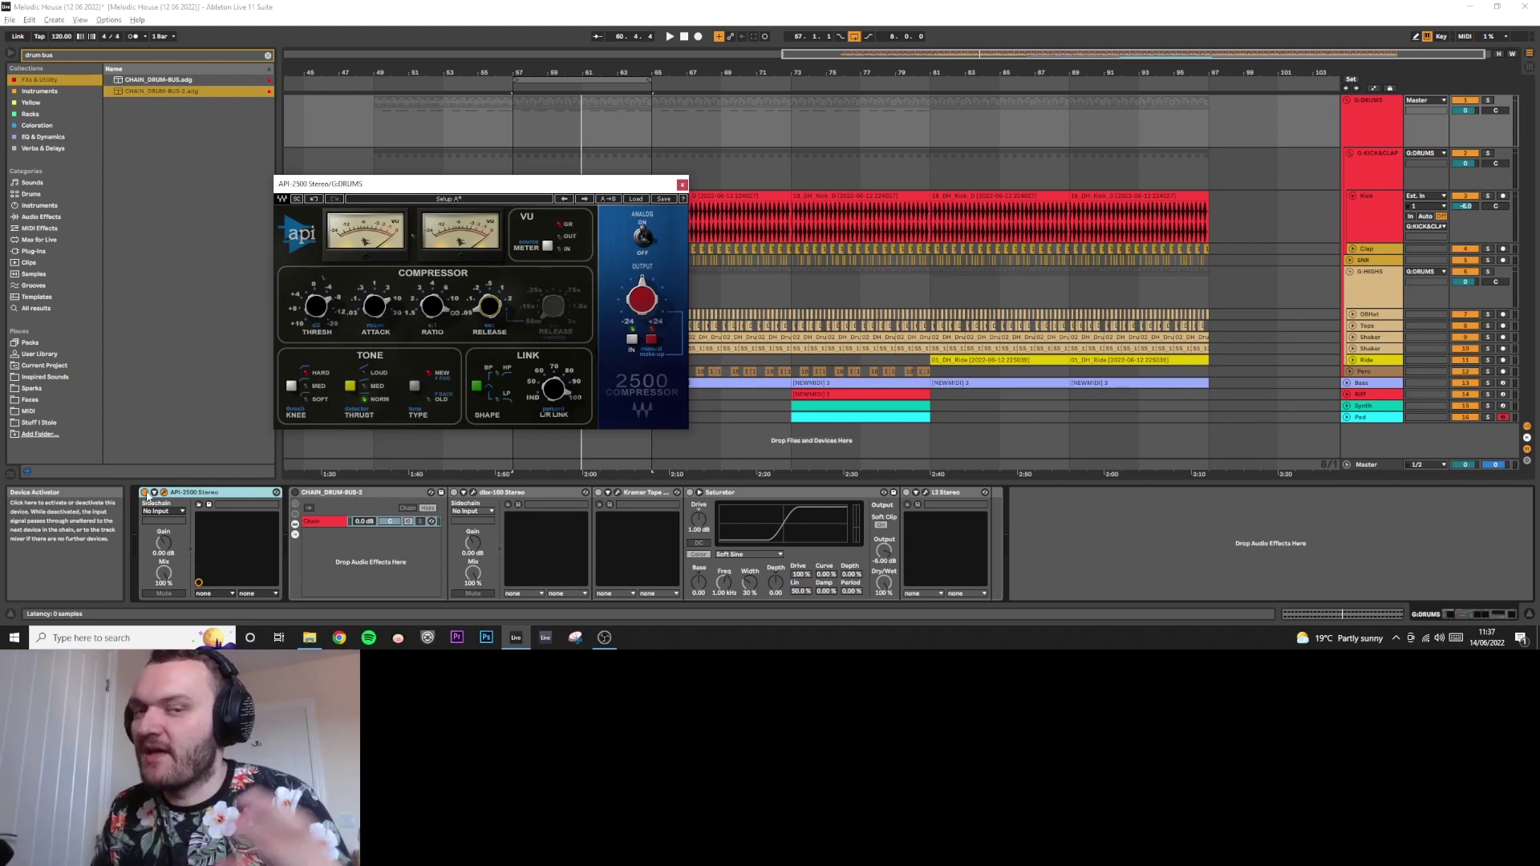
# - Replay the drums from bar 57 and turn the API-2500 ratio down from Inf to 15:1
pyautogui.press('space')
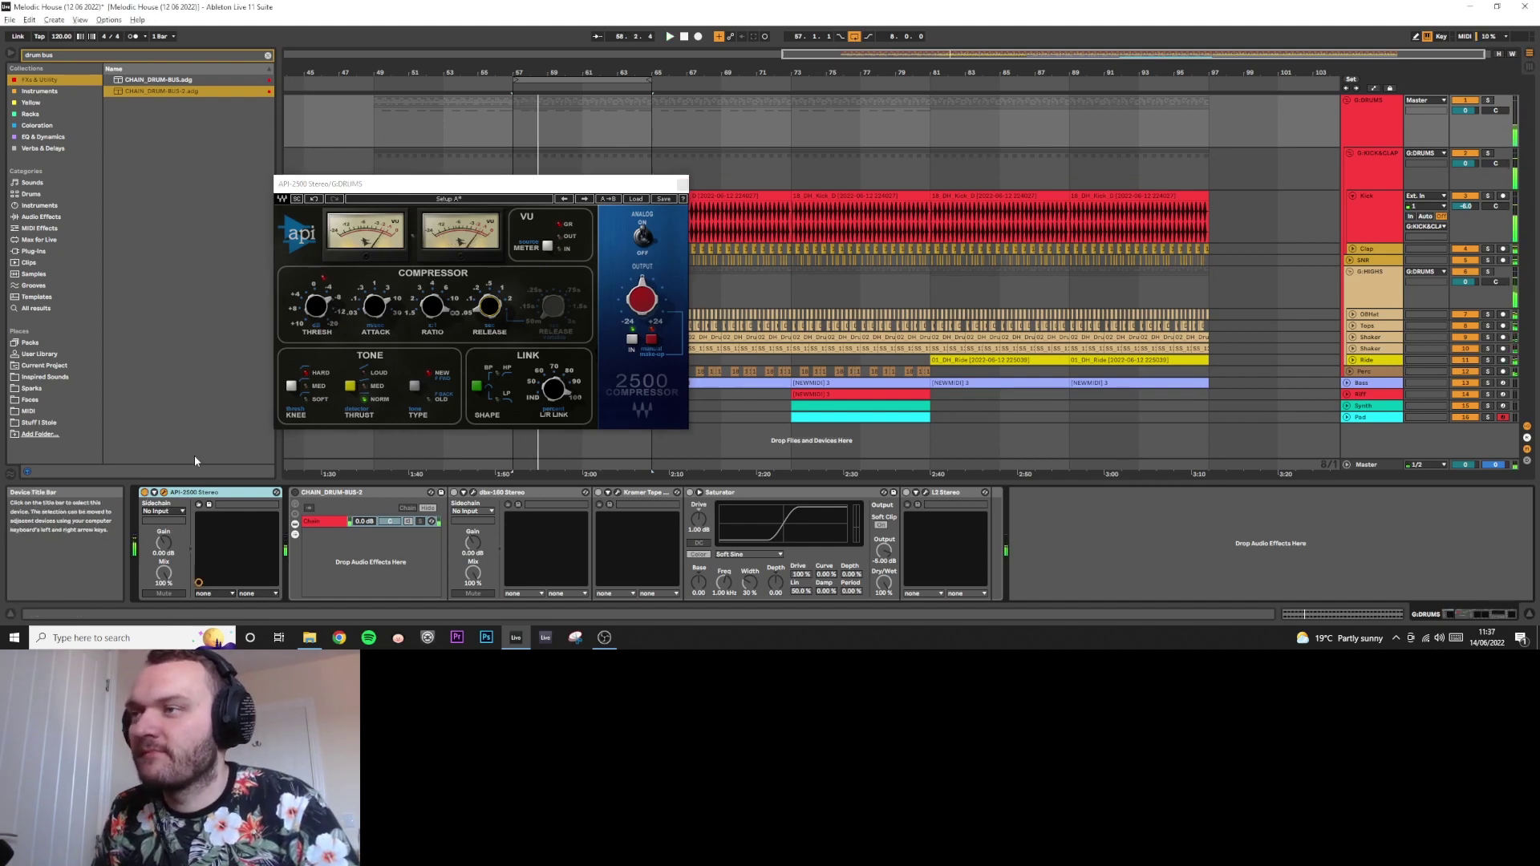
pyautogui.click(431, 189)
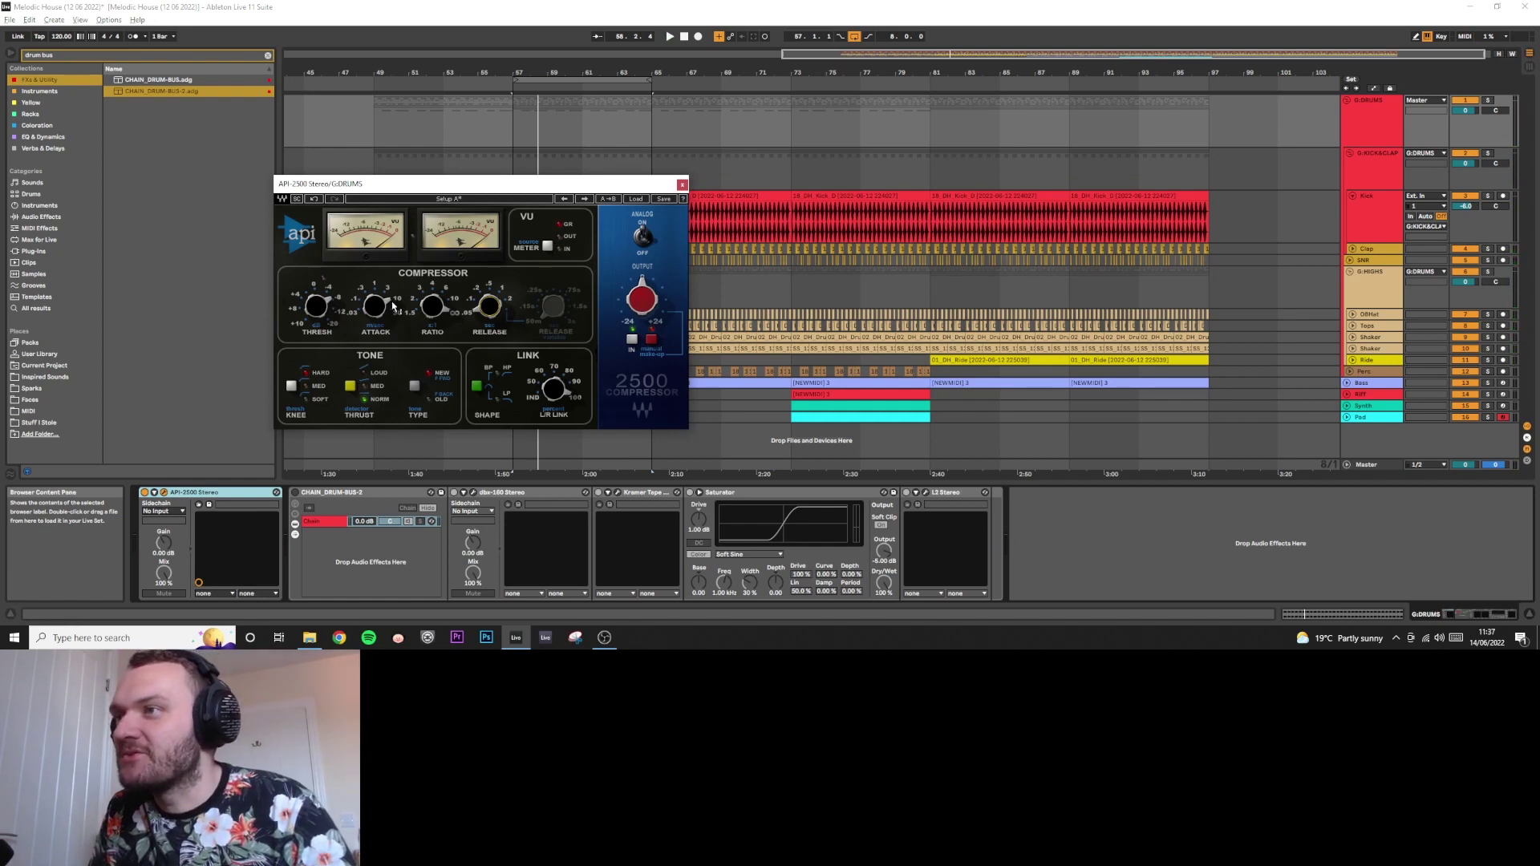
pyautogui.press('space')
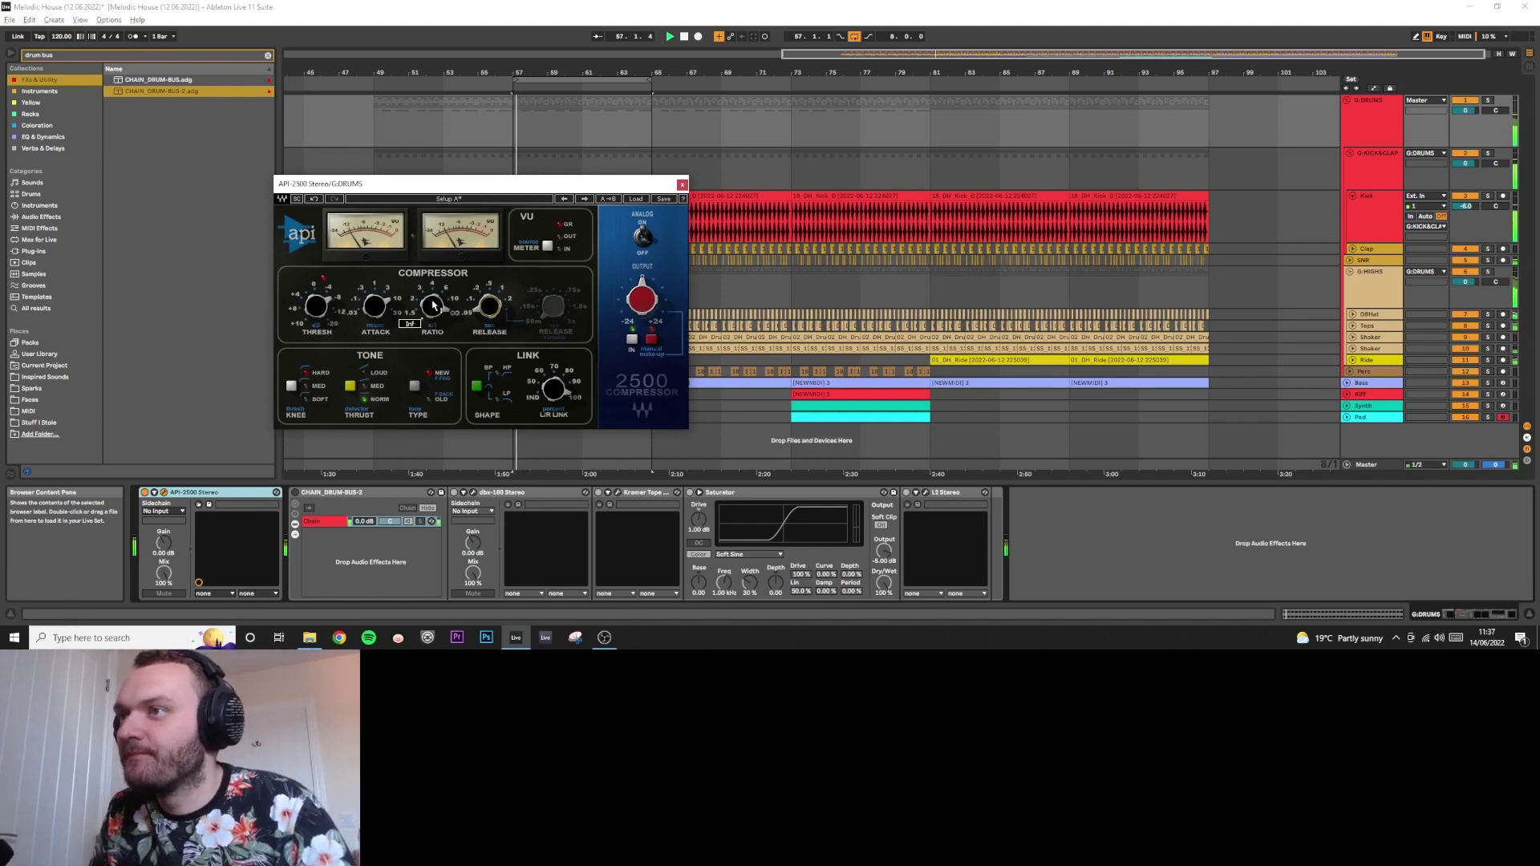
pyautogui.scroll(-1, 433, 305)
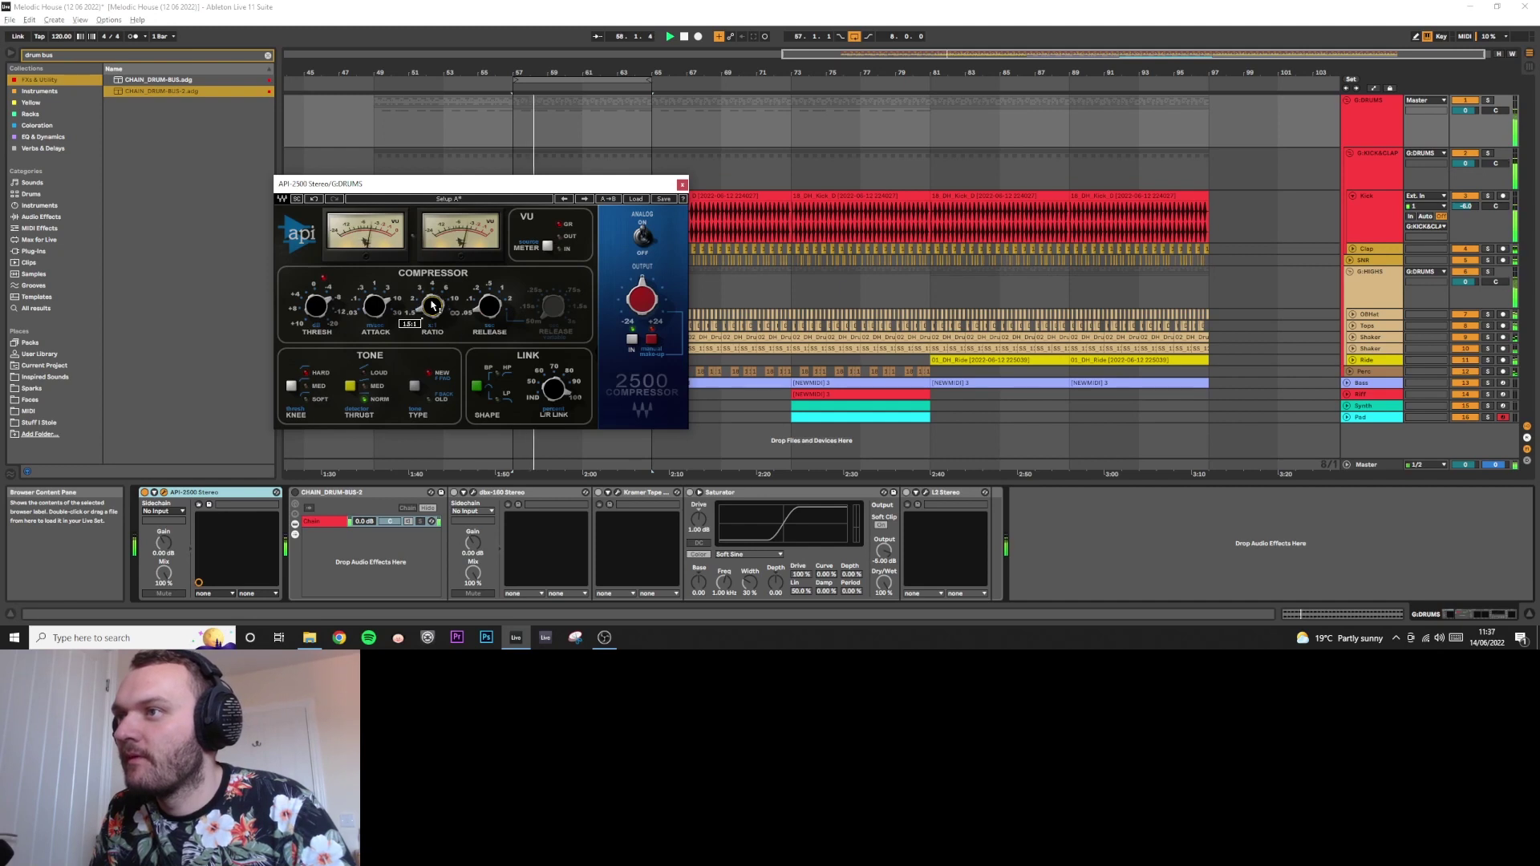
pyautogui.moveTo(319, 309)
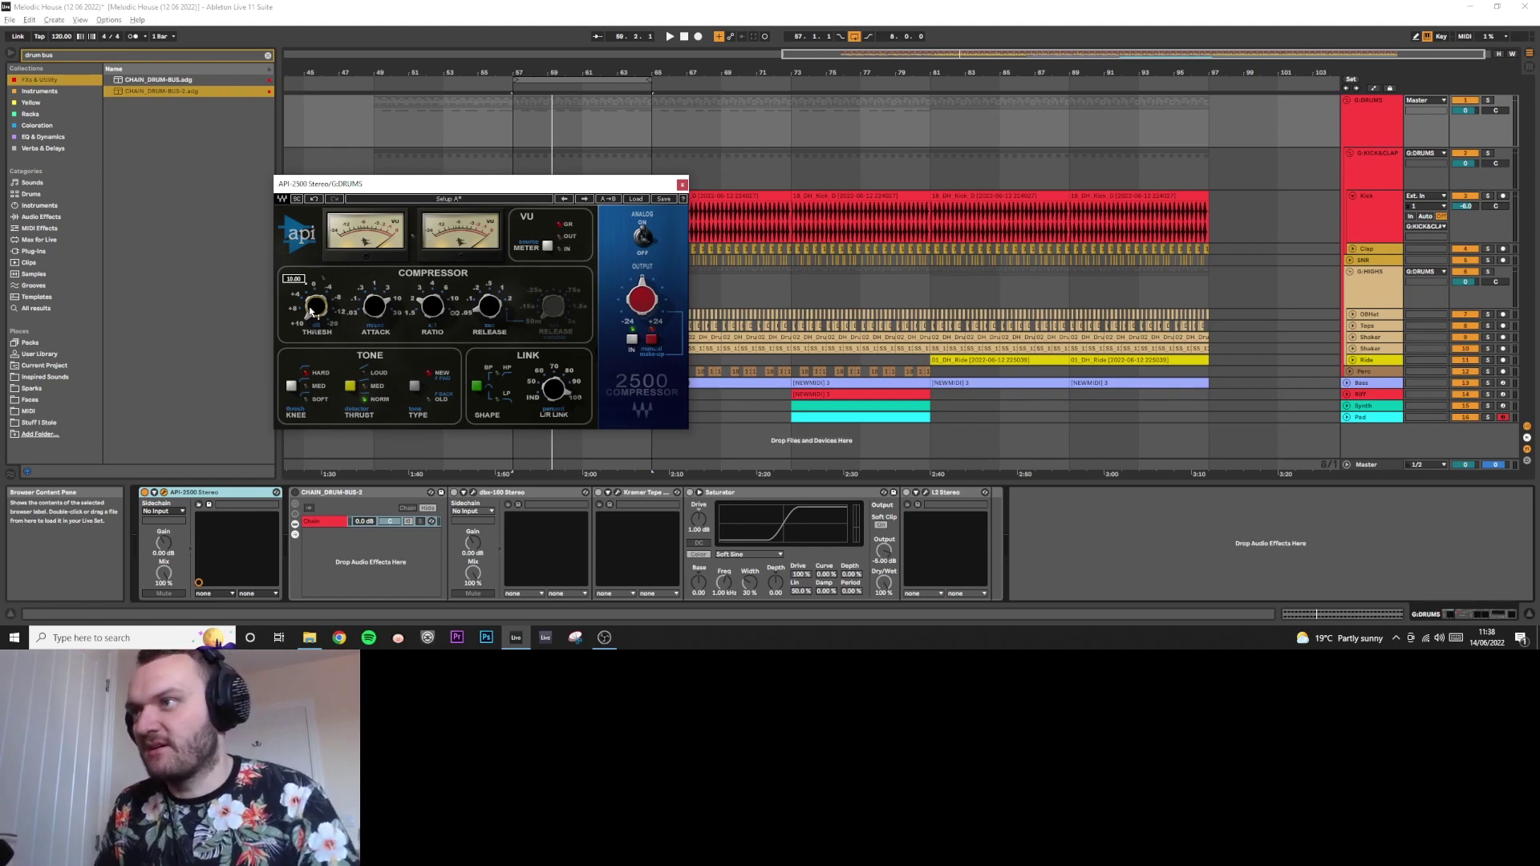
# - Lower the API-2500 threshold to 8.46, then to about 6.76, replaying the drums to listen
pyautogui.moveTo(313, 311)
pyautogui.mouseDown()
pyautogui.moveTo(313, 355)
pyautogui.moveTo(316, 310)
pyautogui.mouseUp()
pyautogui.press('space')
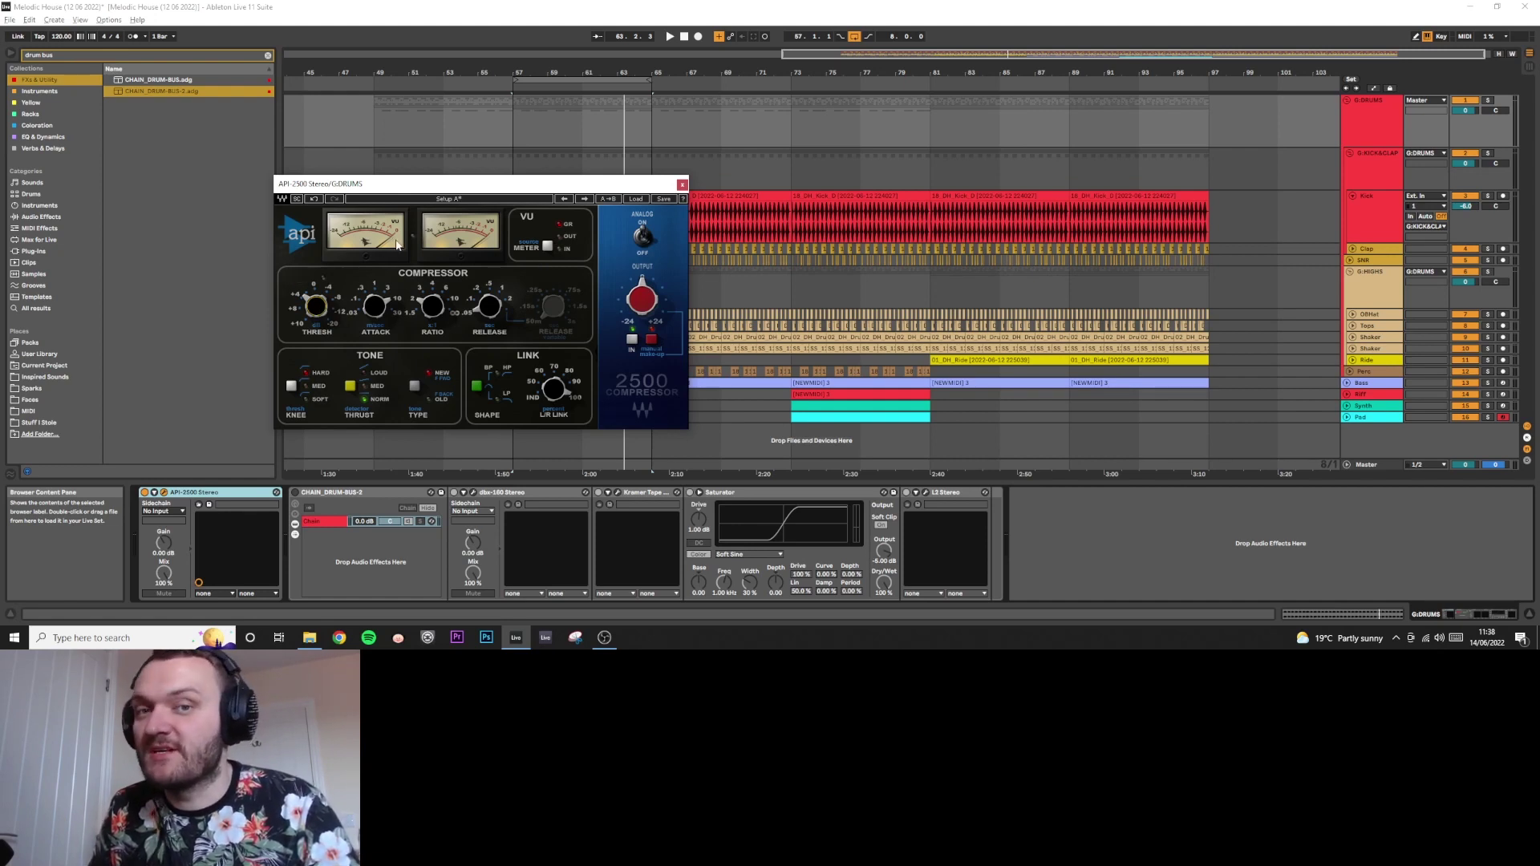
pyautogui.press('space')
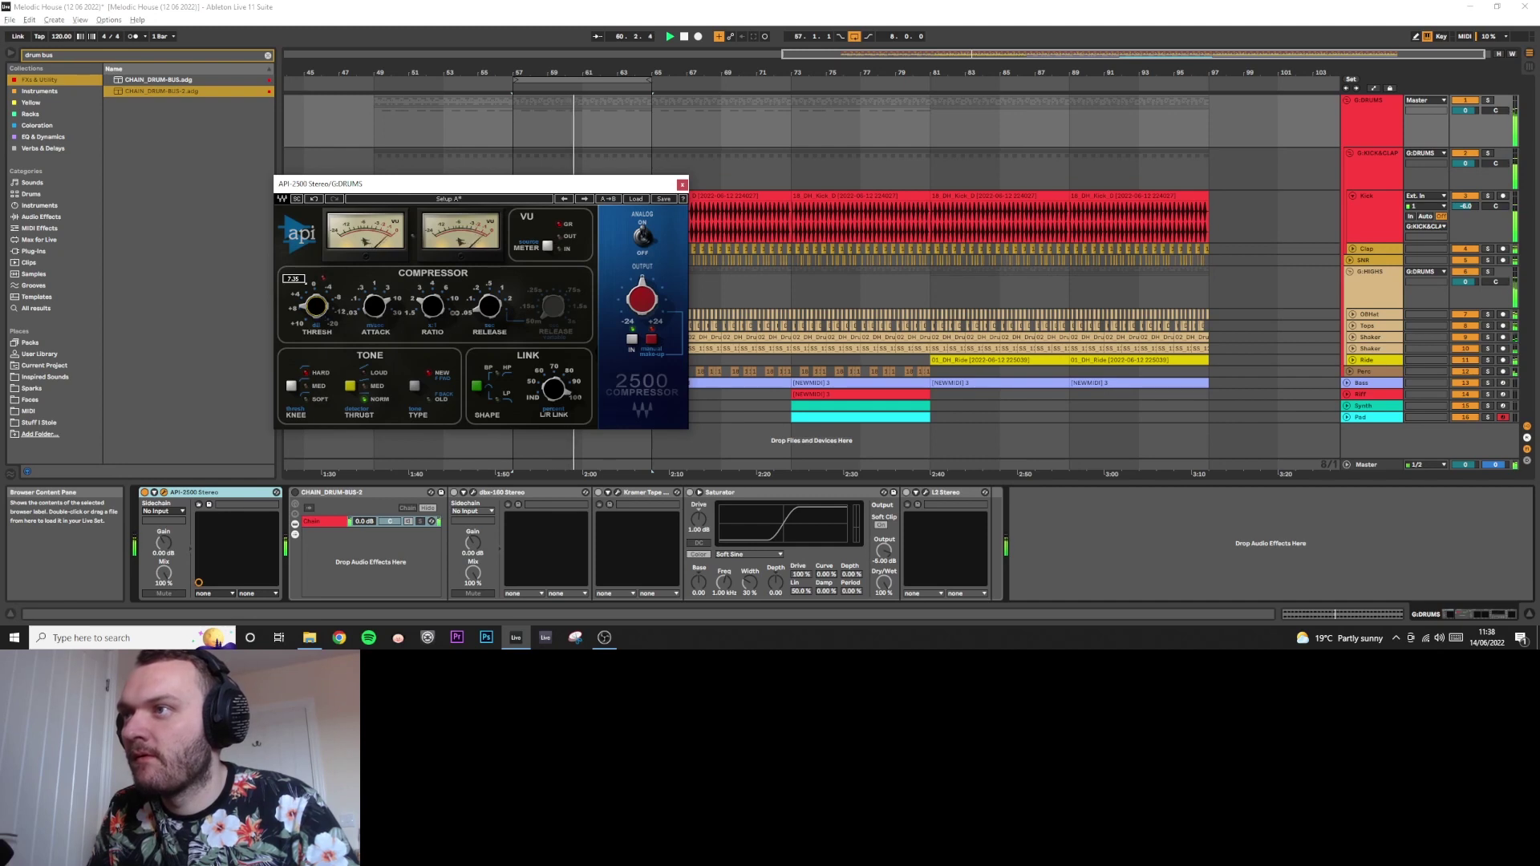
pyautogui.moveTo(316, 306); pyautogui.dragTo(316, 310)
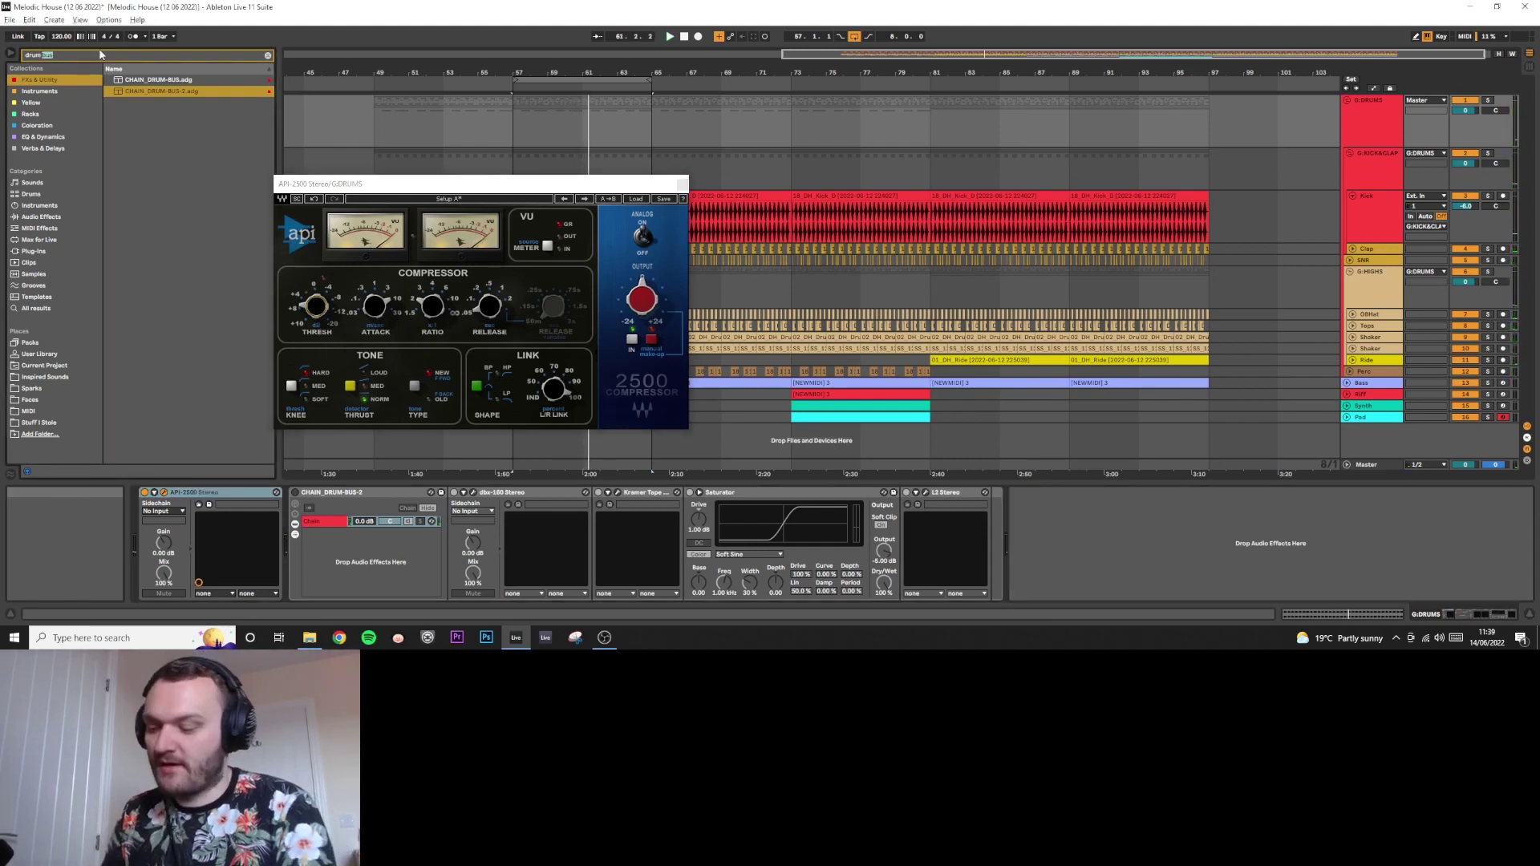
# - Search for m4l and load UTILITY_M4L-COMPENSATOR.adg into the G-DRUMS chain
pyautogui.hotkey('ctrl', 'f')
pyautogui.write('m4l')
pyautogui.click(136, 80)
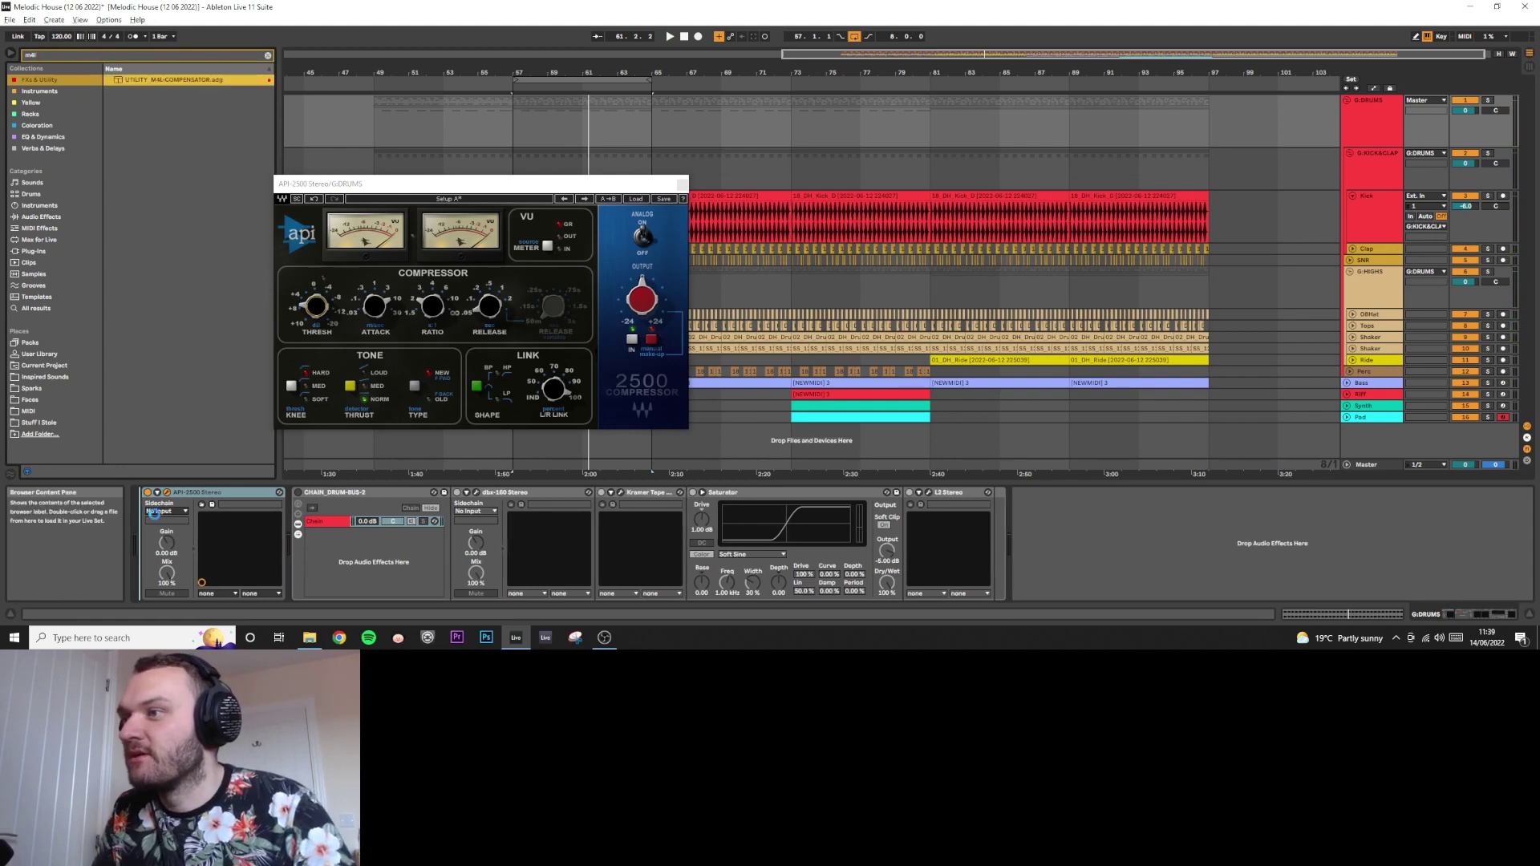
pyautogui.press('Return')
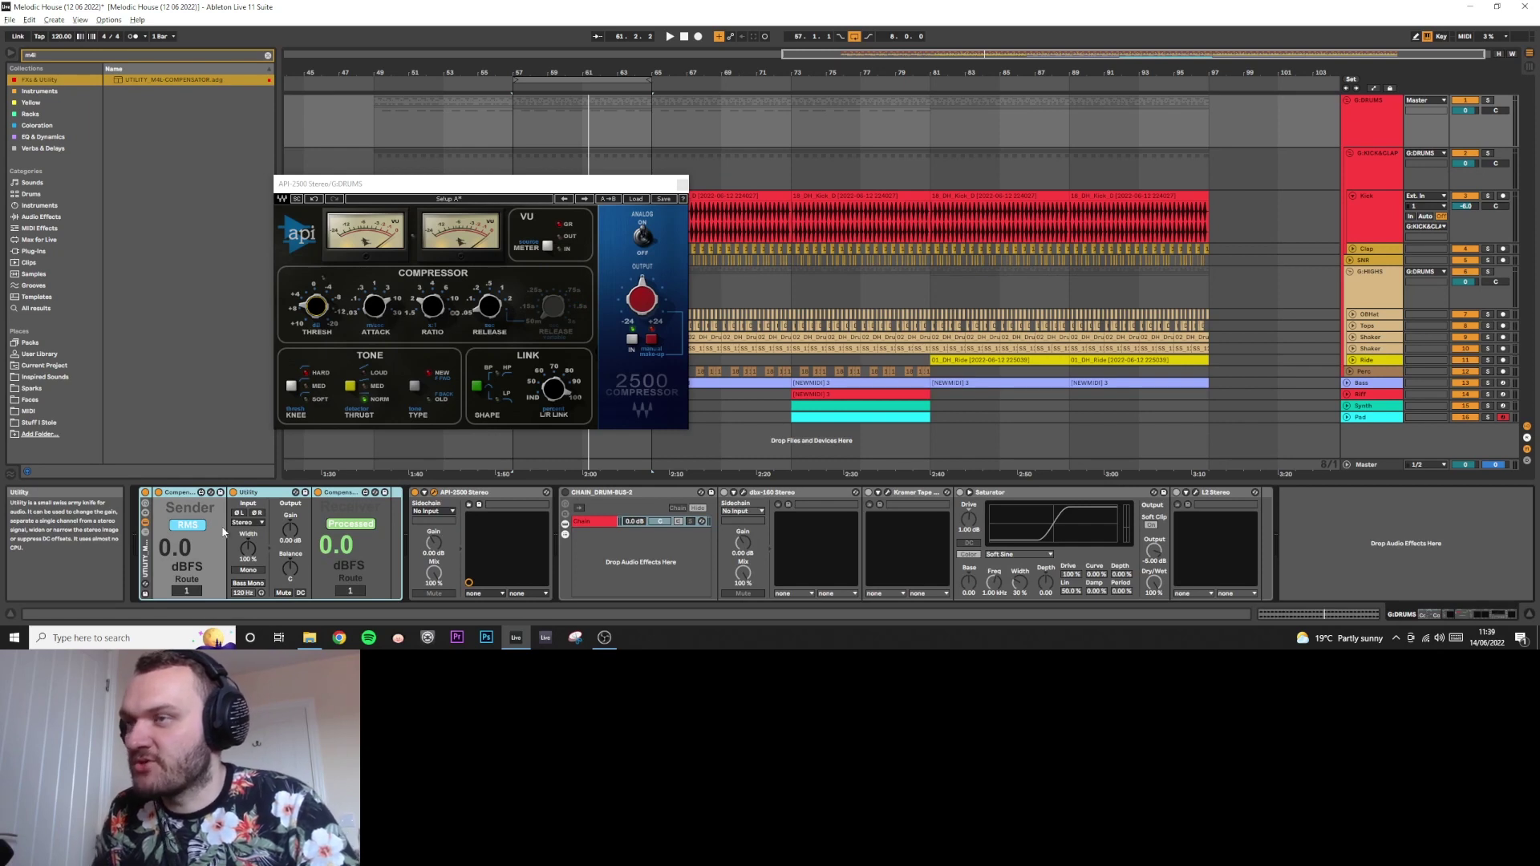
# - Switch the API VU meter to output during playback and place API-2500 between the compensators
pyautogui.click(561, 235)
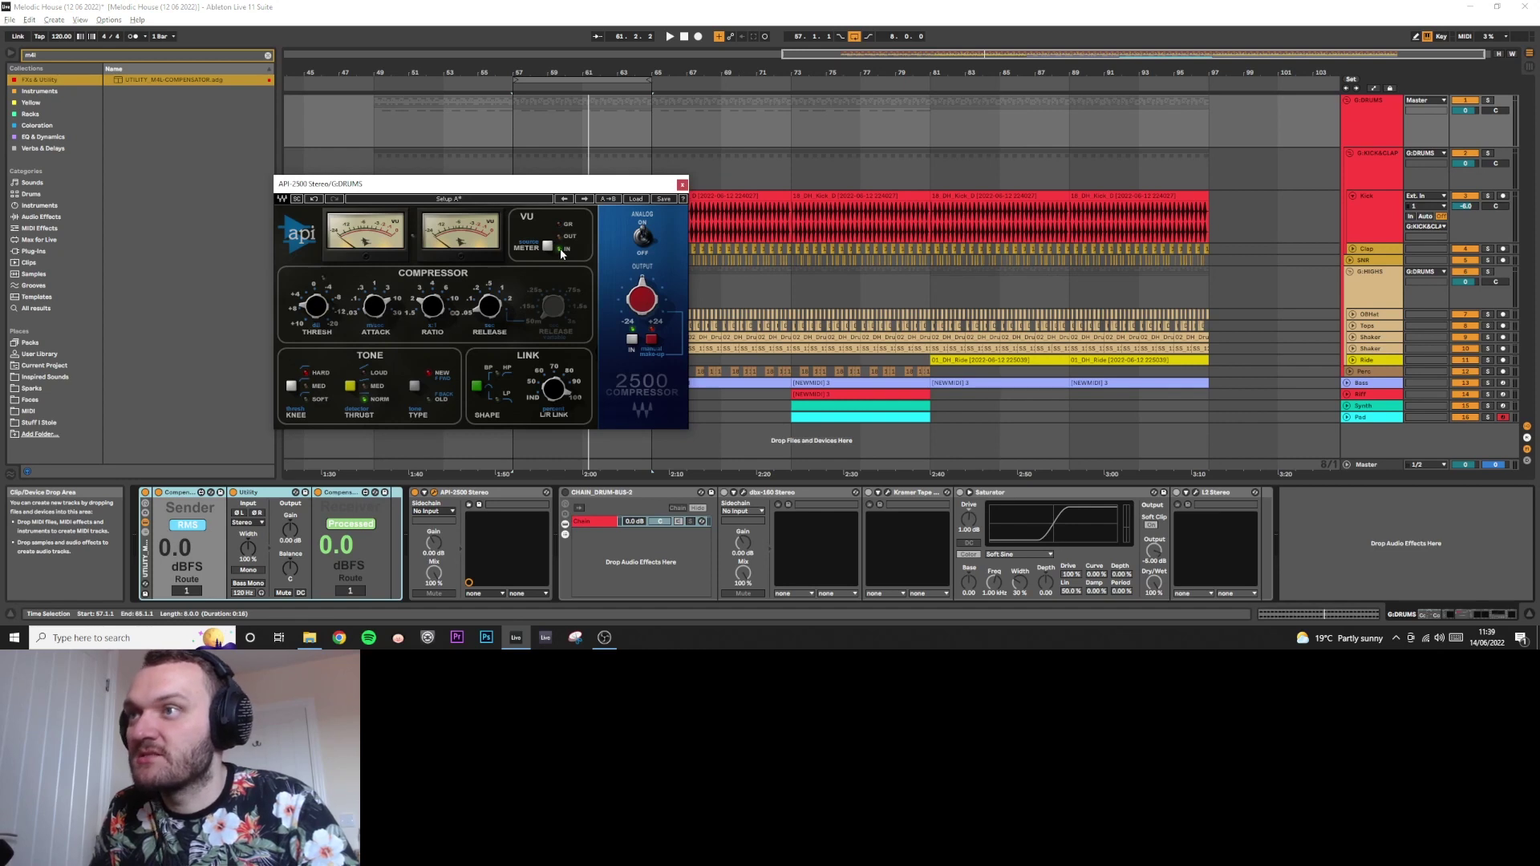
pyautogui.press('space')
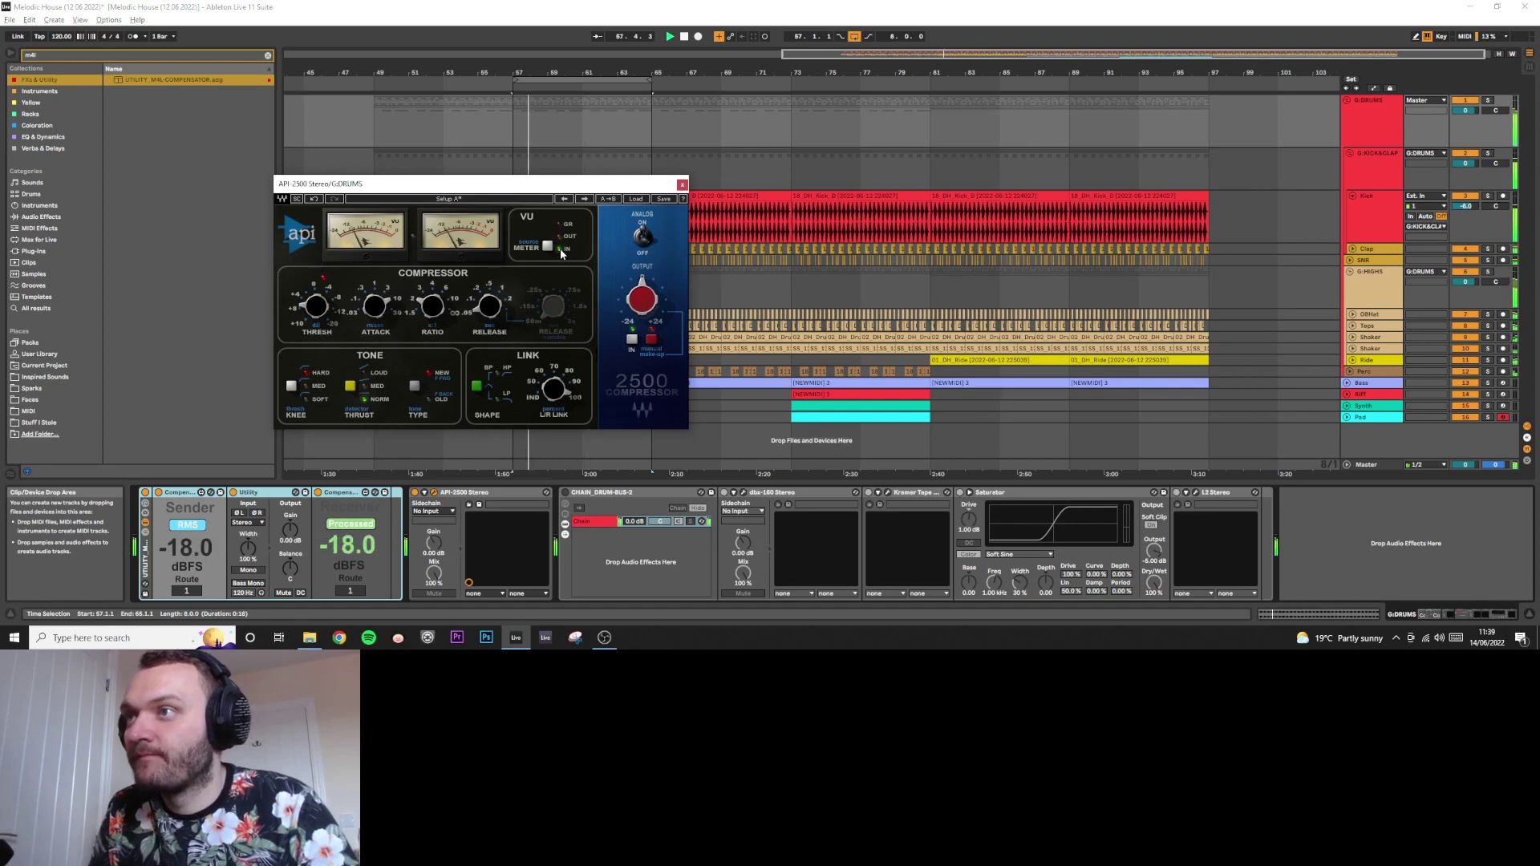
pyautogui.click(559, 237)
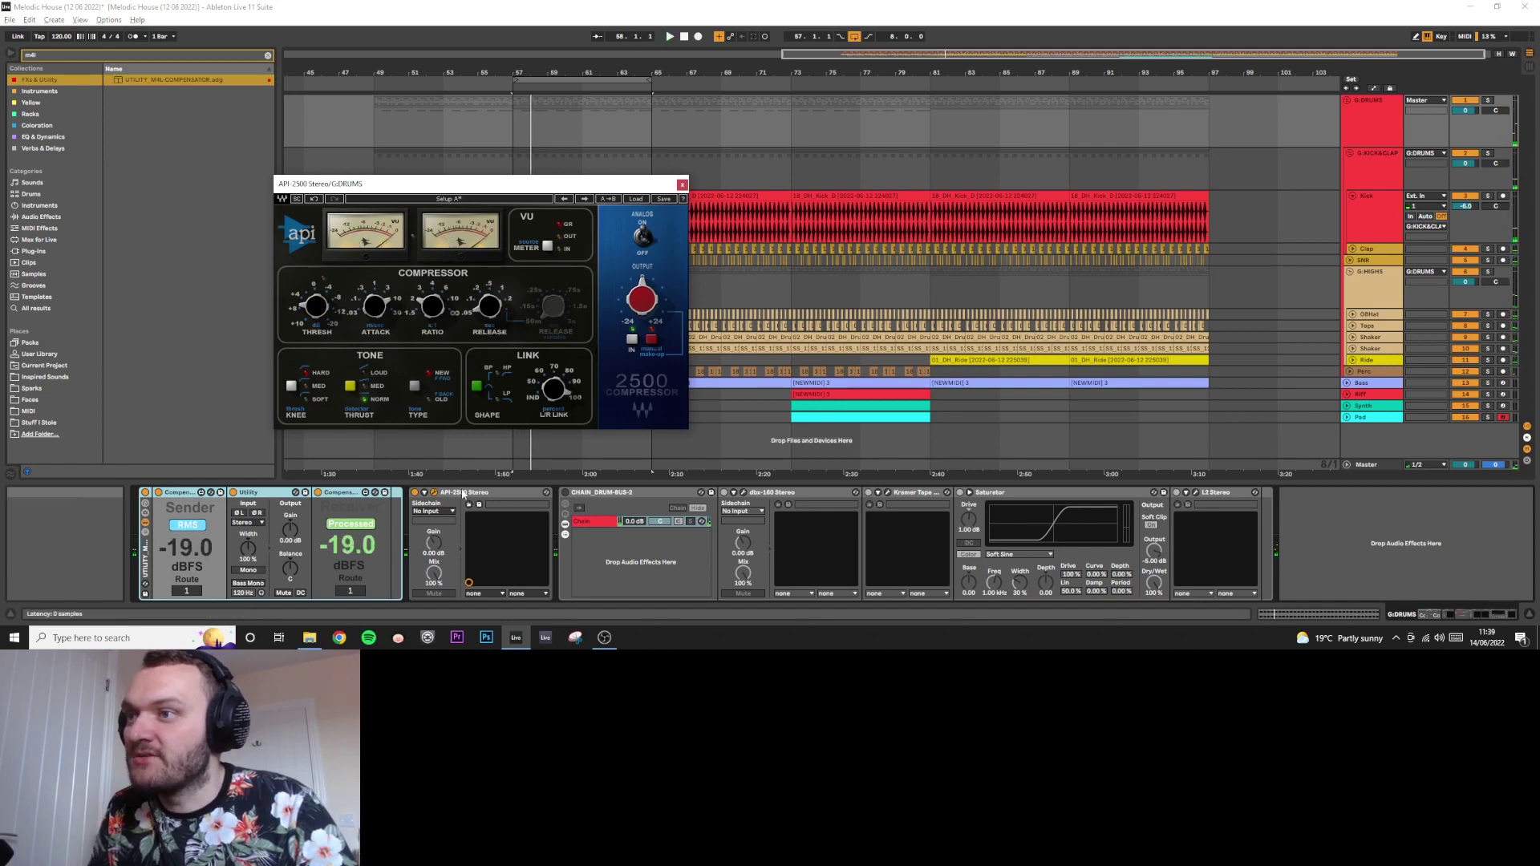
pyautogui.moveTo(453, 493); pyautogui.dragTo(259, 499)
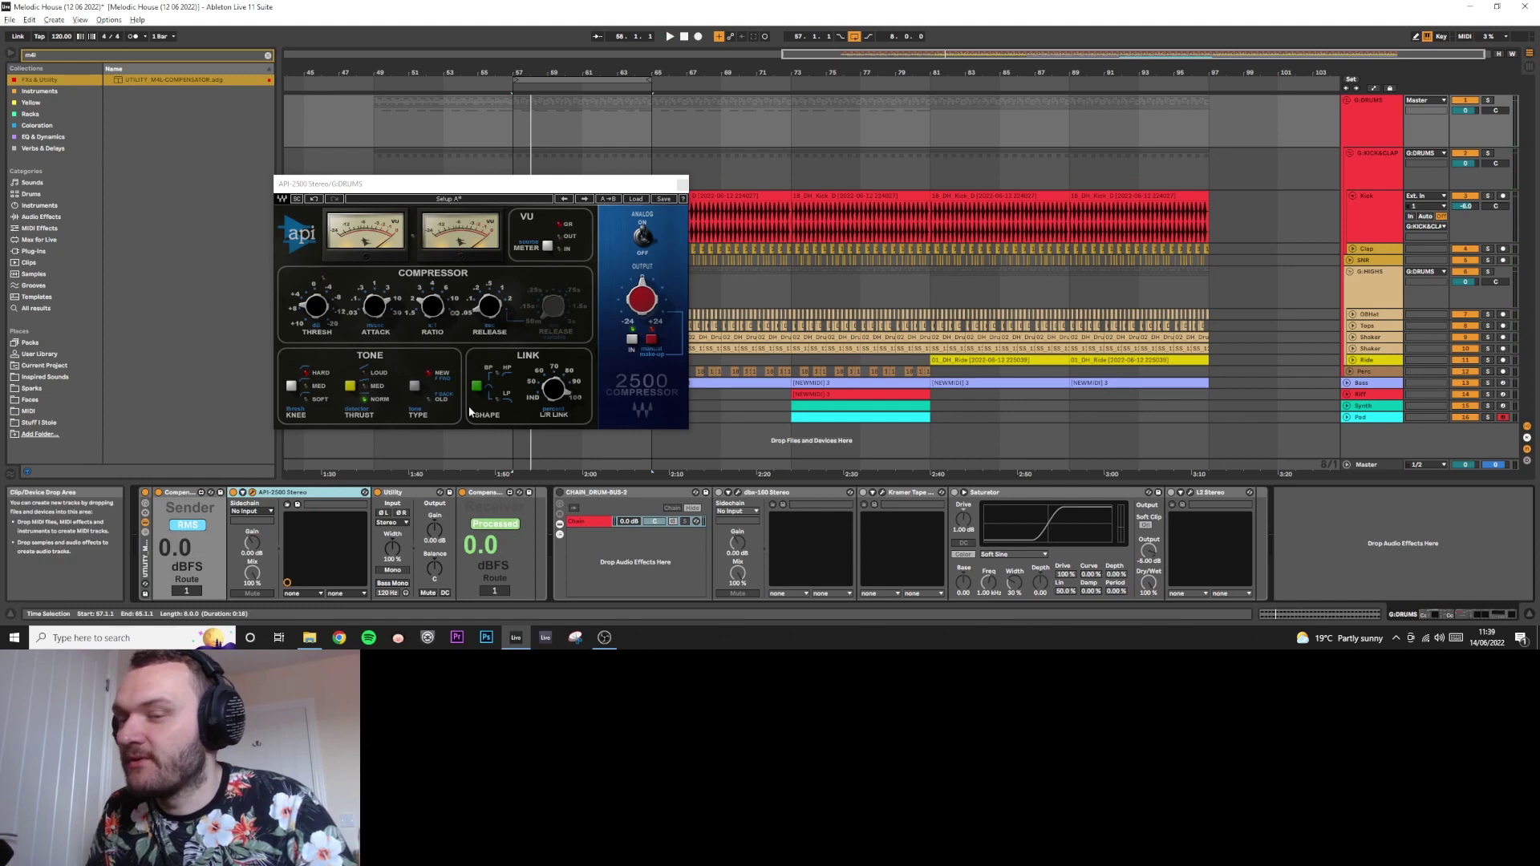
# - Set the API-2500 output to 1.2 and replay to check the levels
pyautogui.press('space')
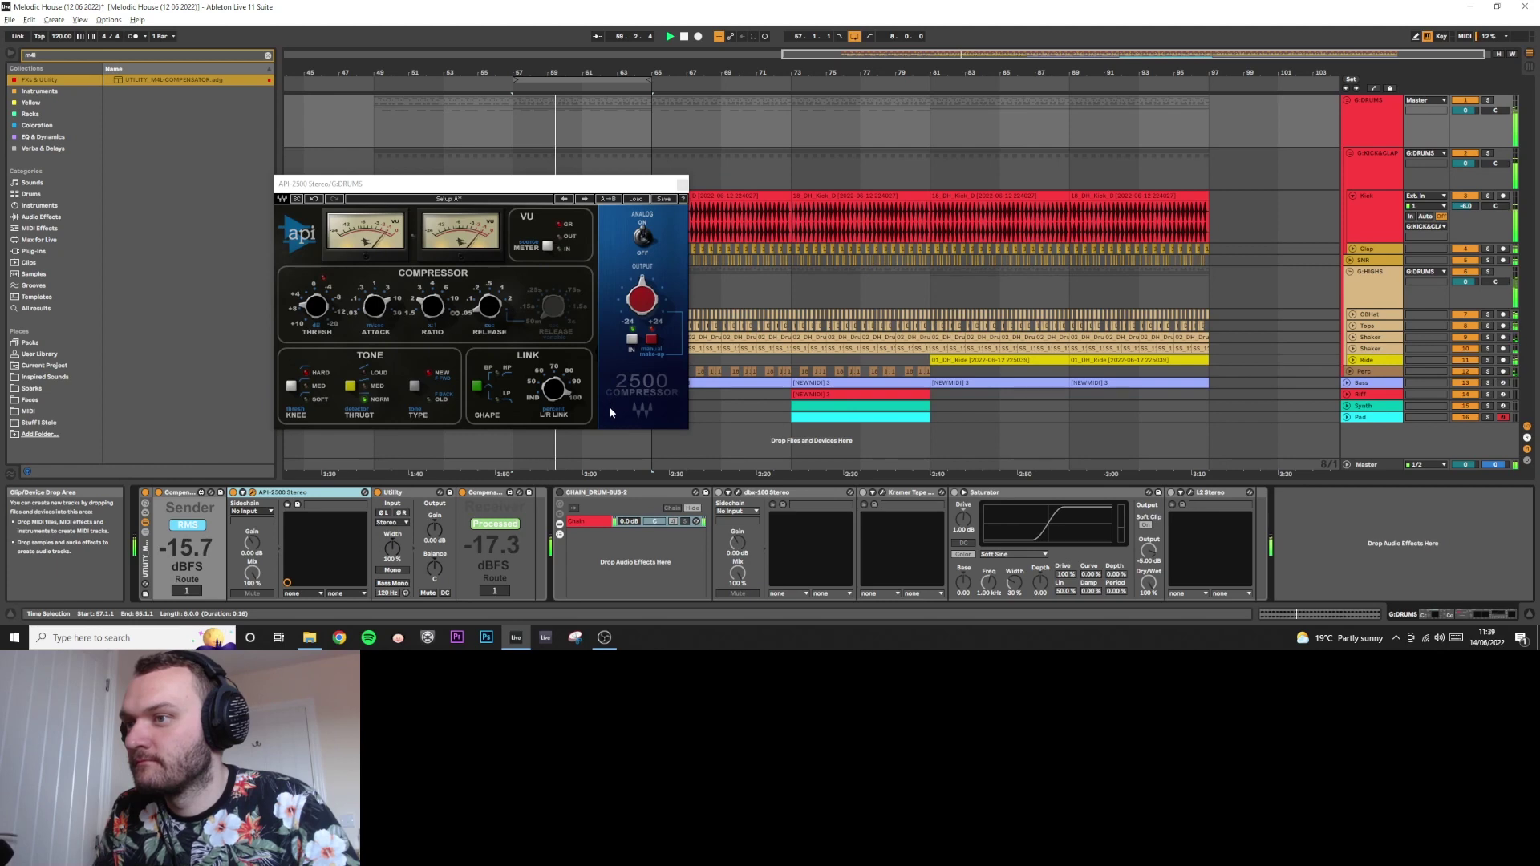
pyautogui.click(643, 305)
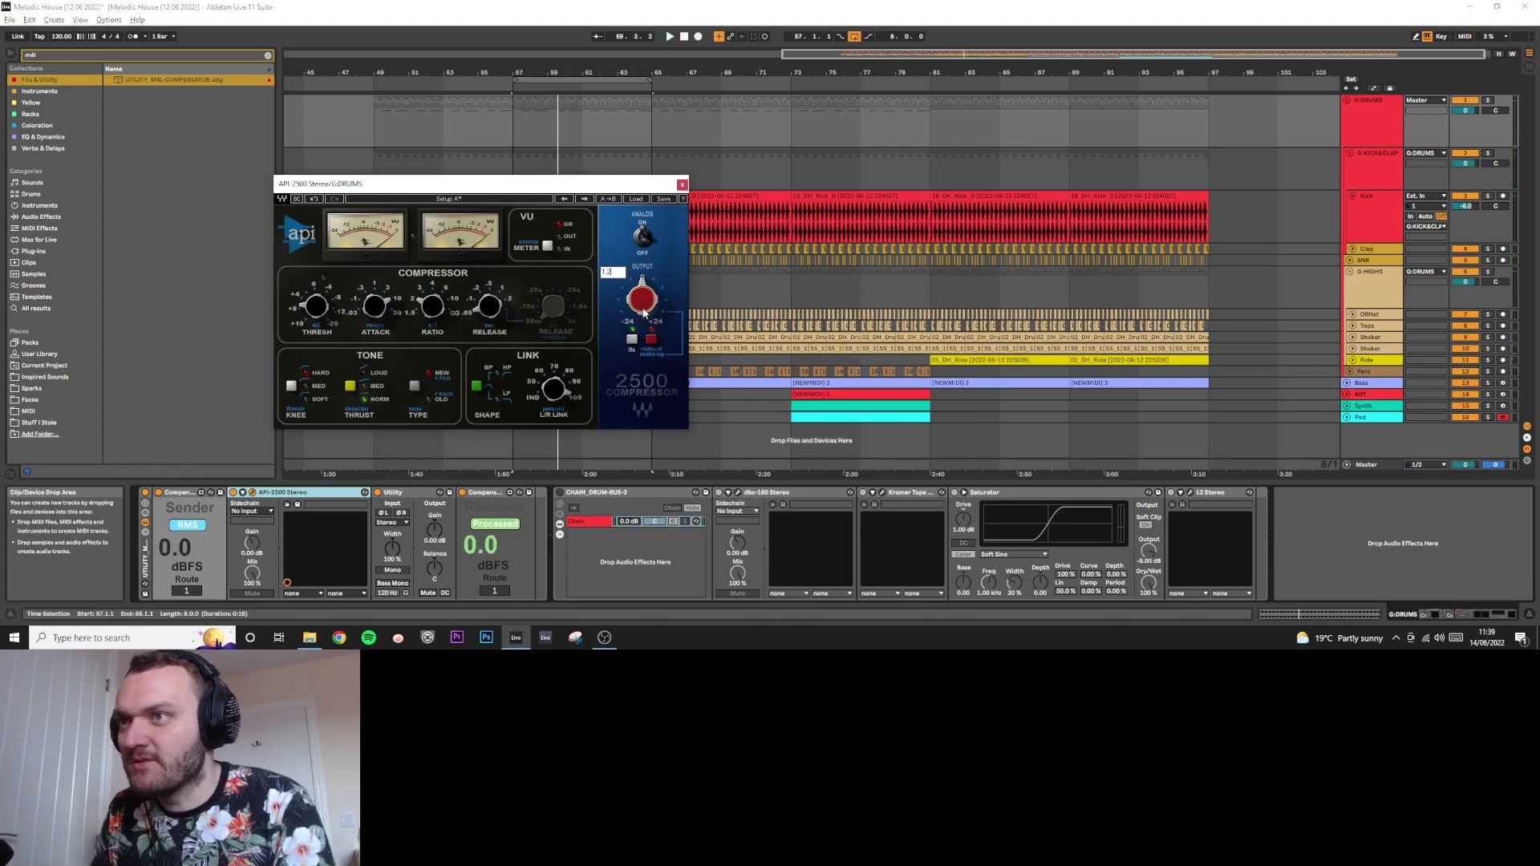
pyautogui.write('1.2')
pyautogui.press('Return')
pyautogui.press('space')
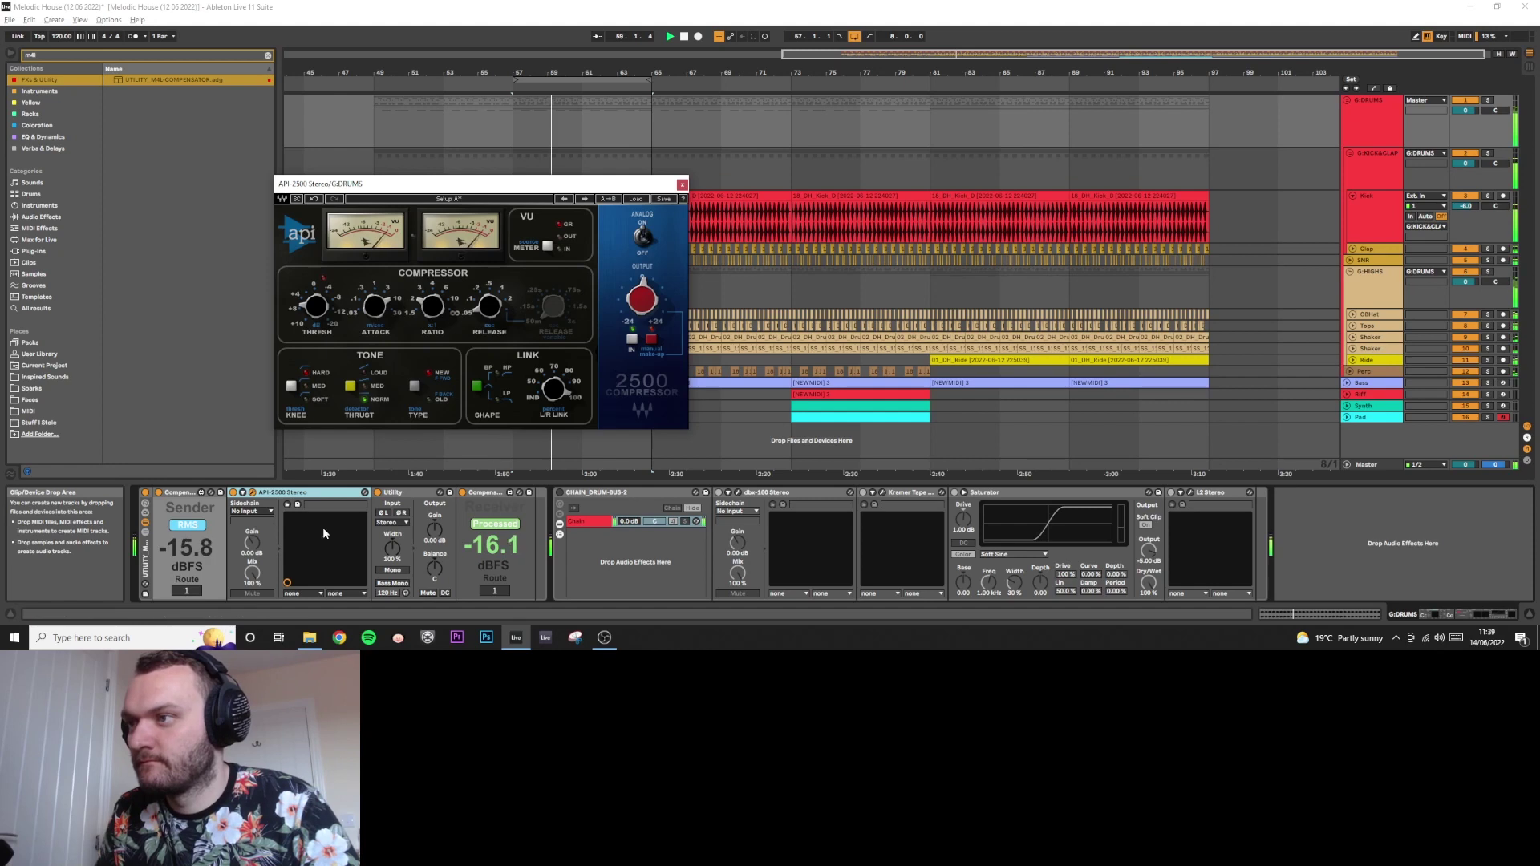
# - Move API-2500 to the front, bypass the sender, A/B the API, and close its window
pyautogui.moveTo(313, 494); pyautogui.dragTo(148, 502)
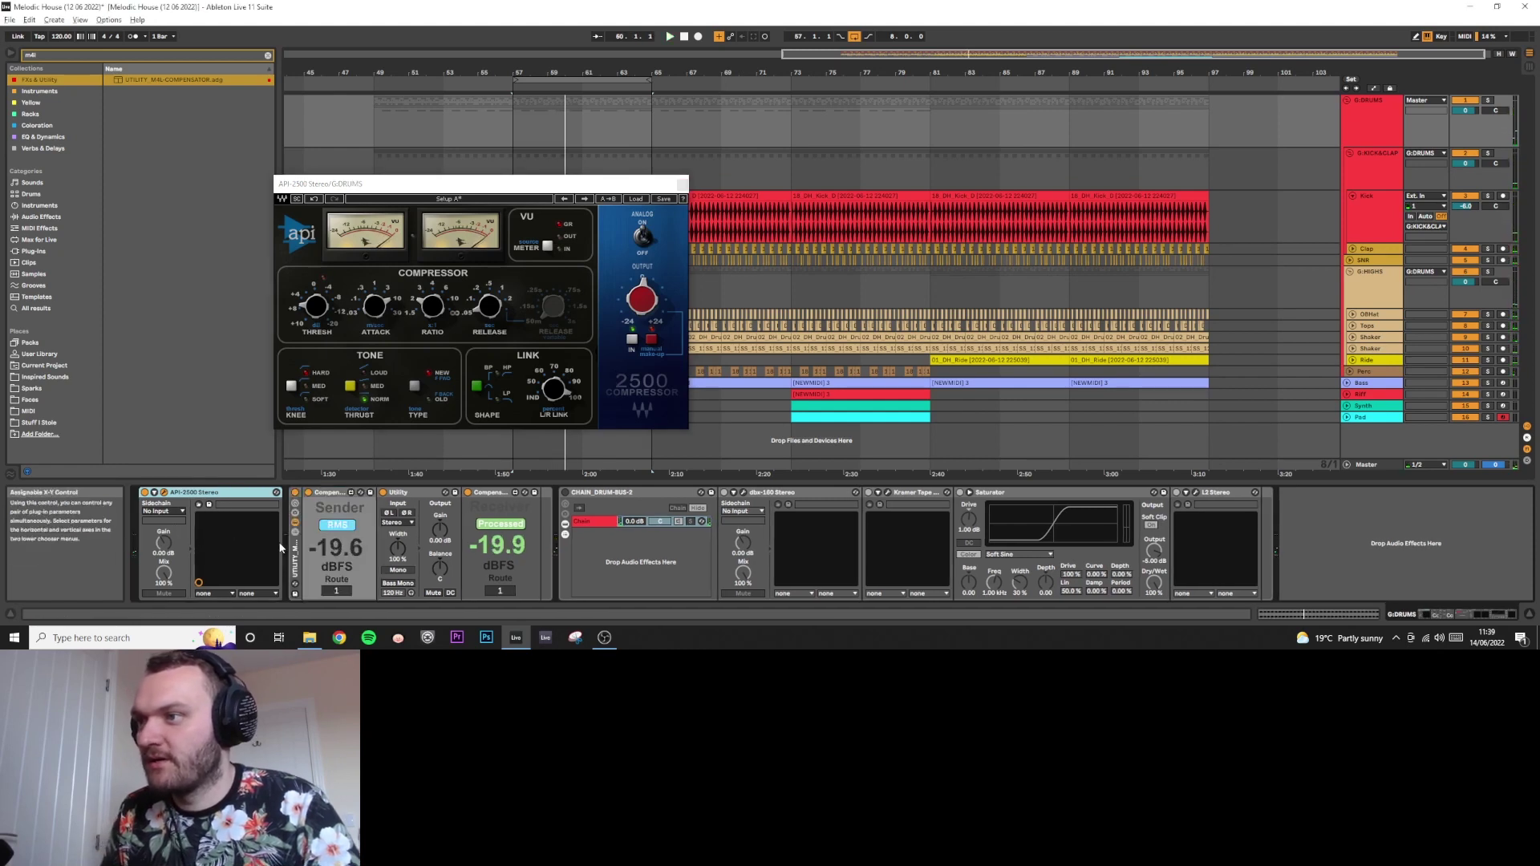
pyautogui.click(295, 492)
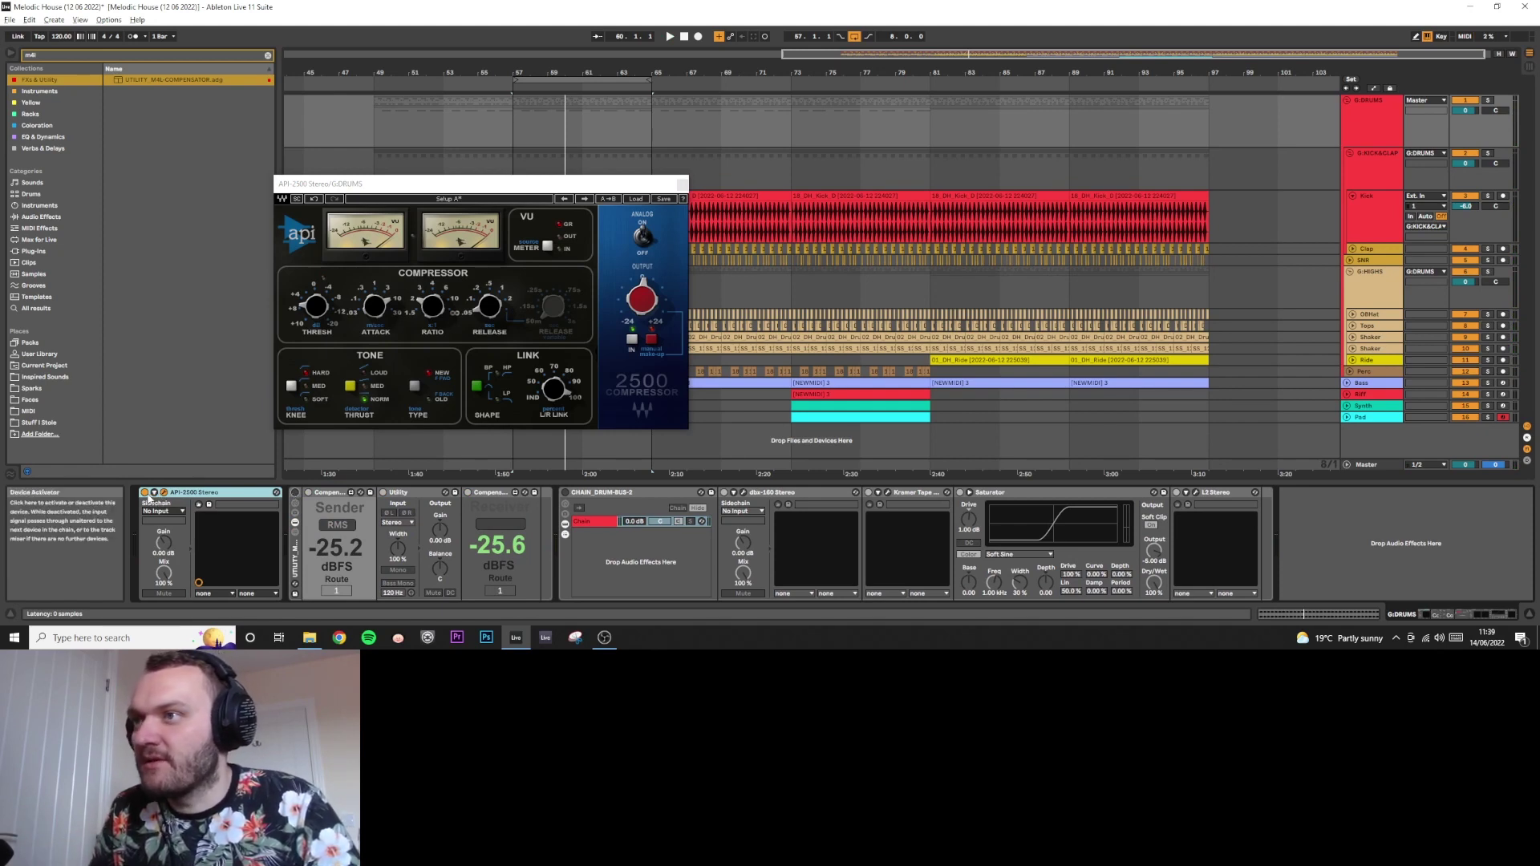
pyautogui.press('space')
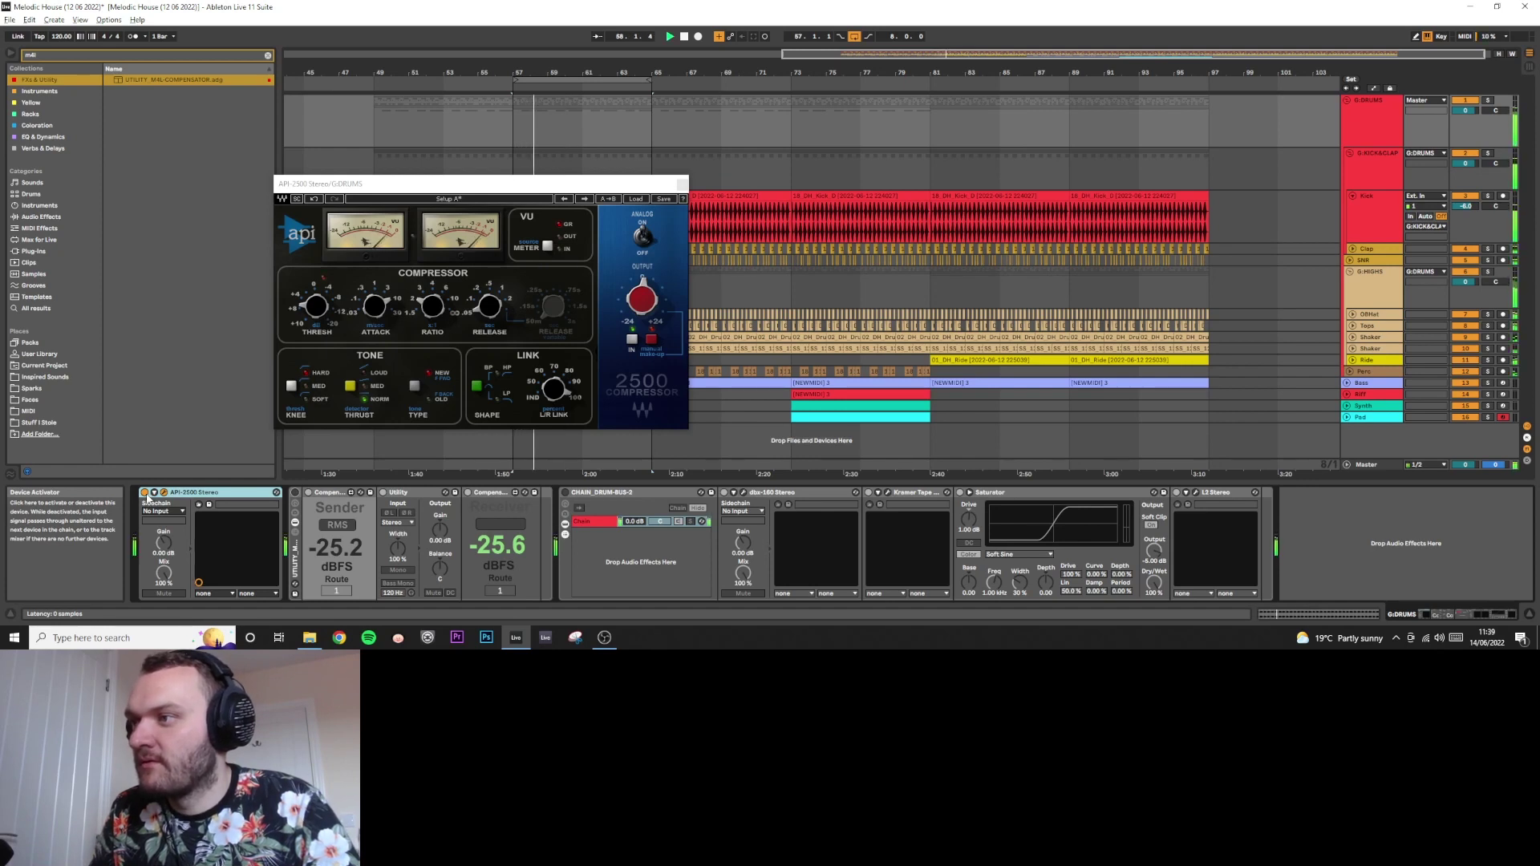
pyautogui.click(145, 492)
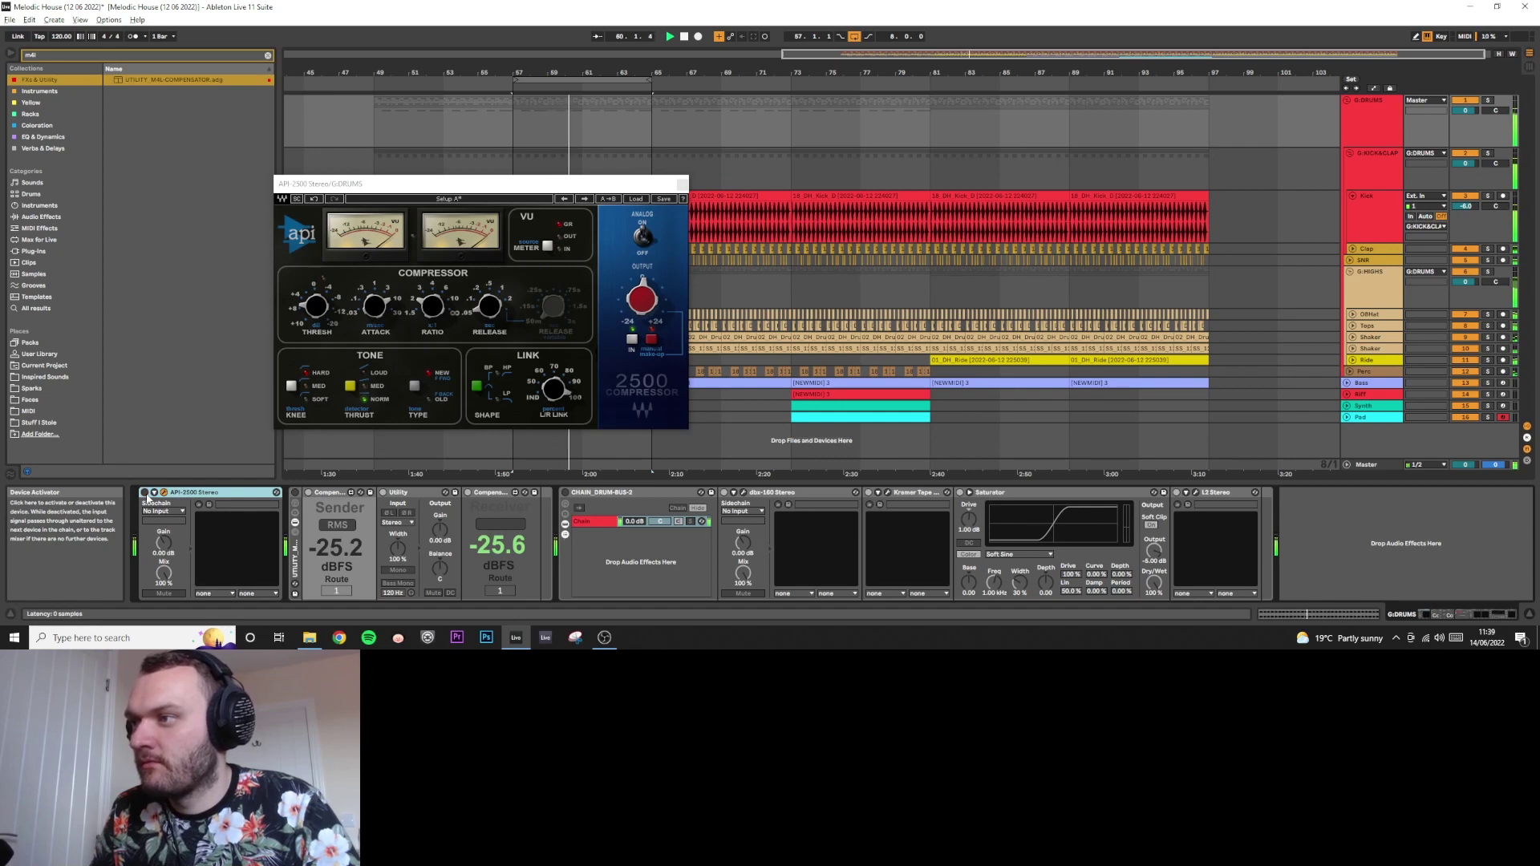
pyautogui.click(145, 493)
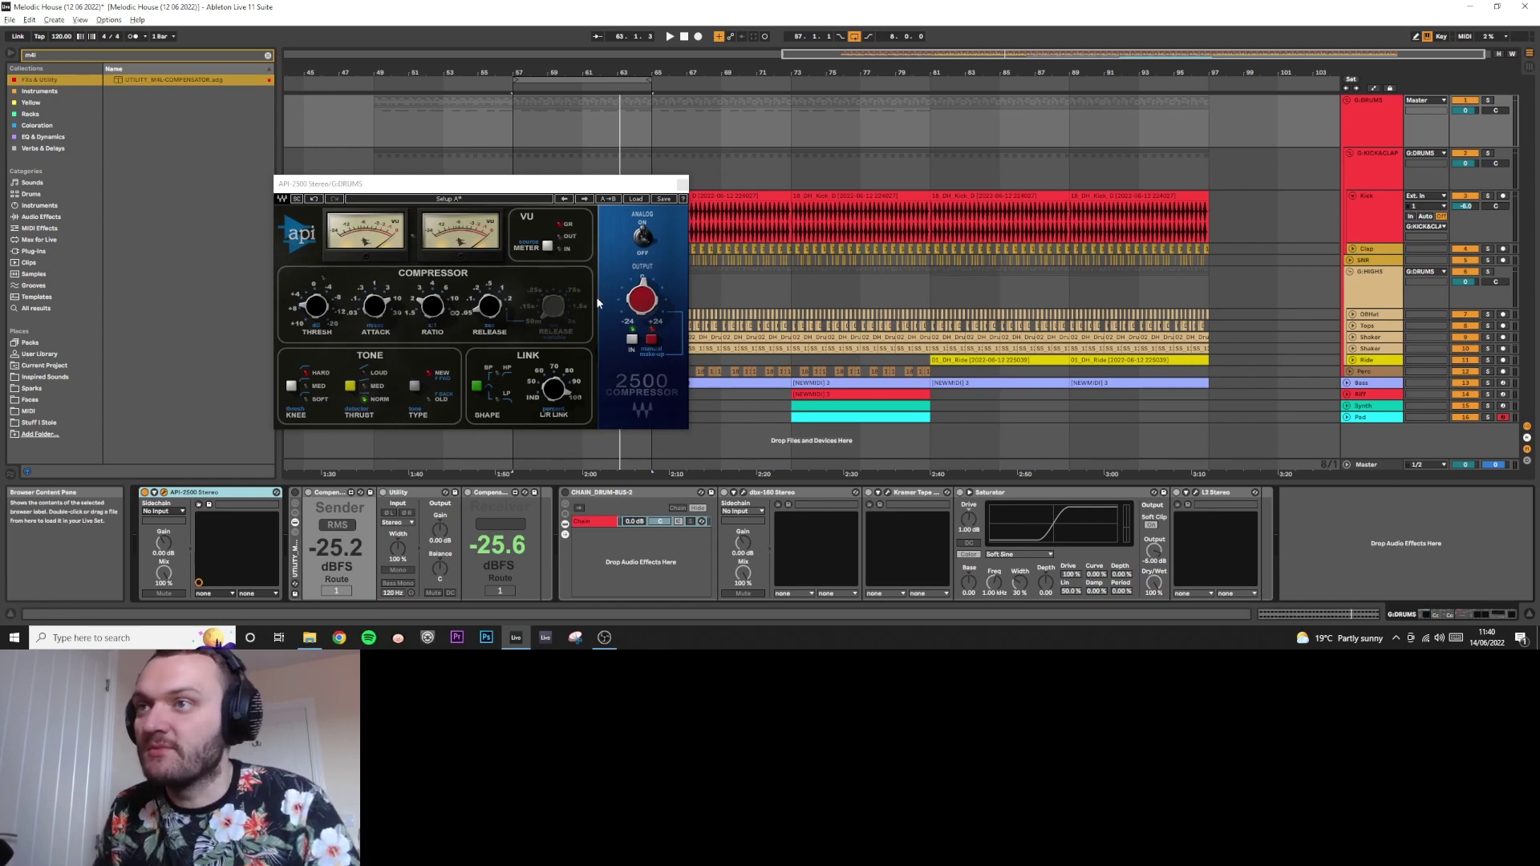
pyautogui.click(682, 184)
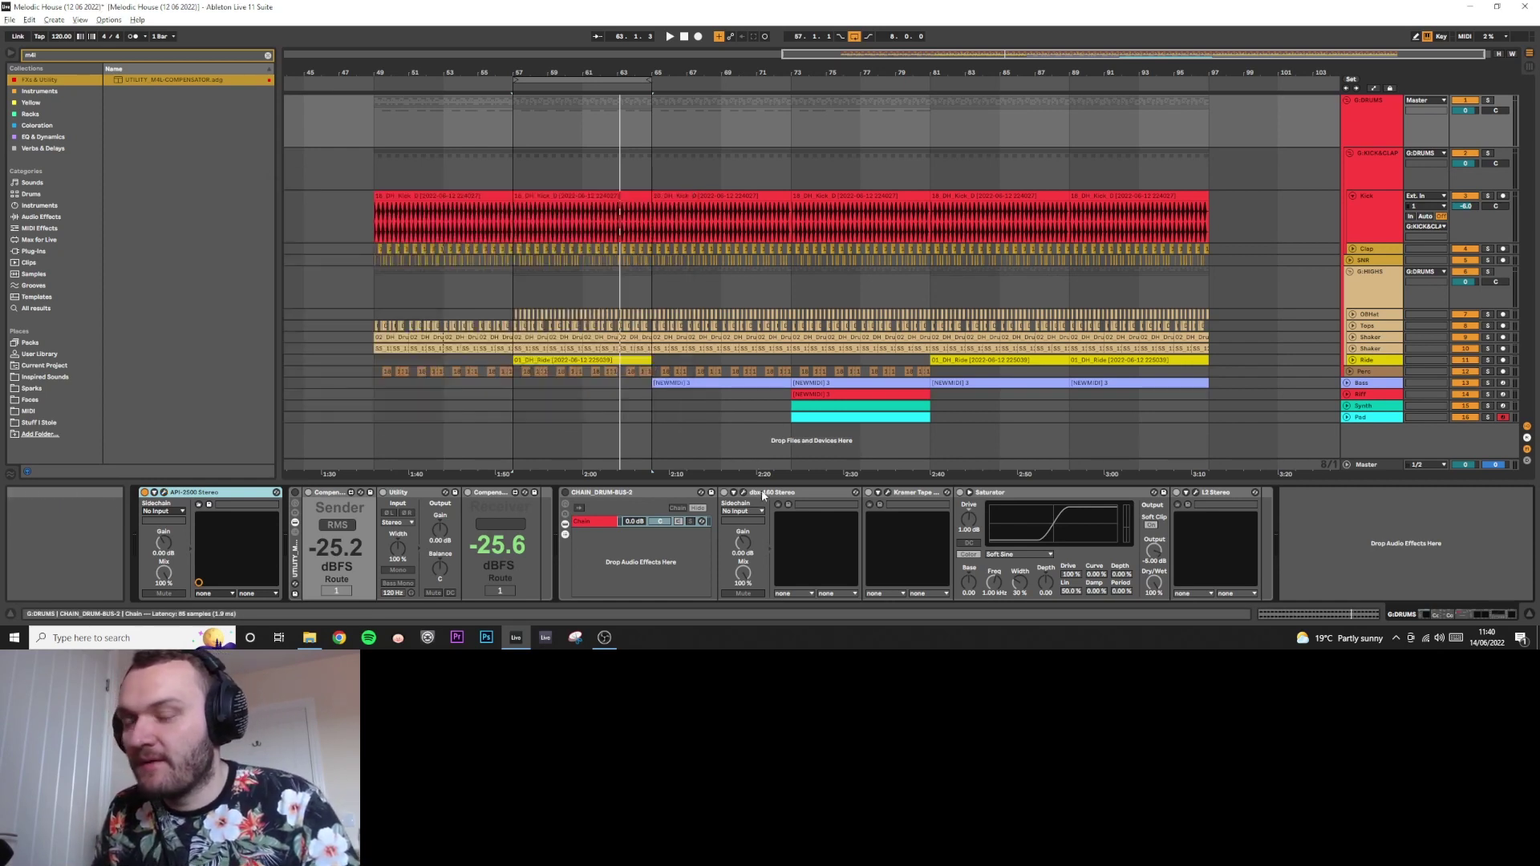
pyautogui.click(786, 493)
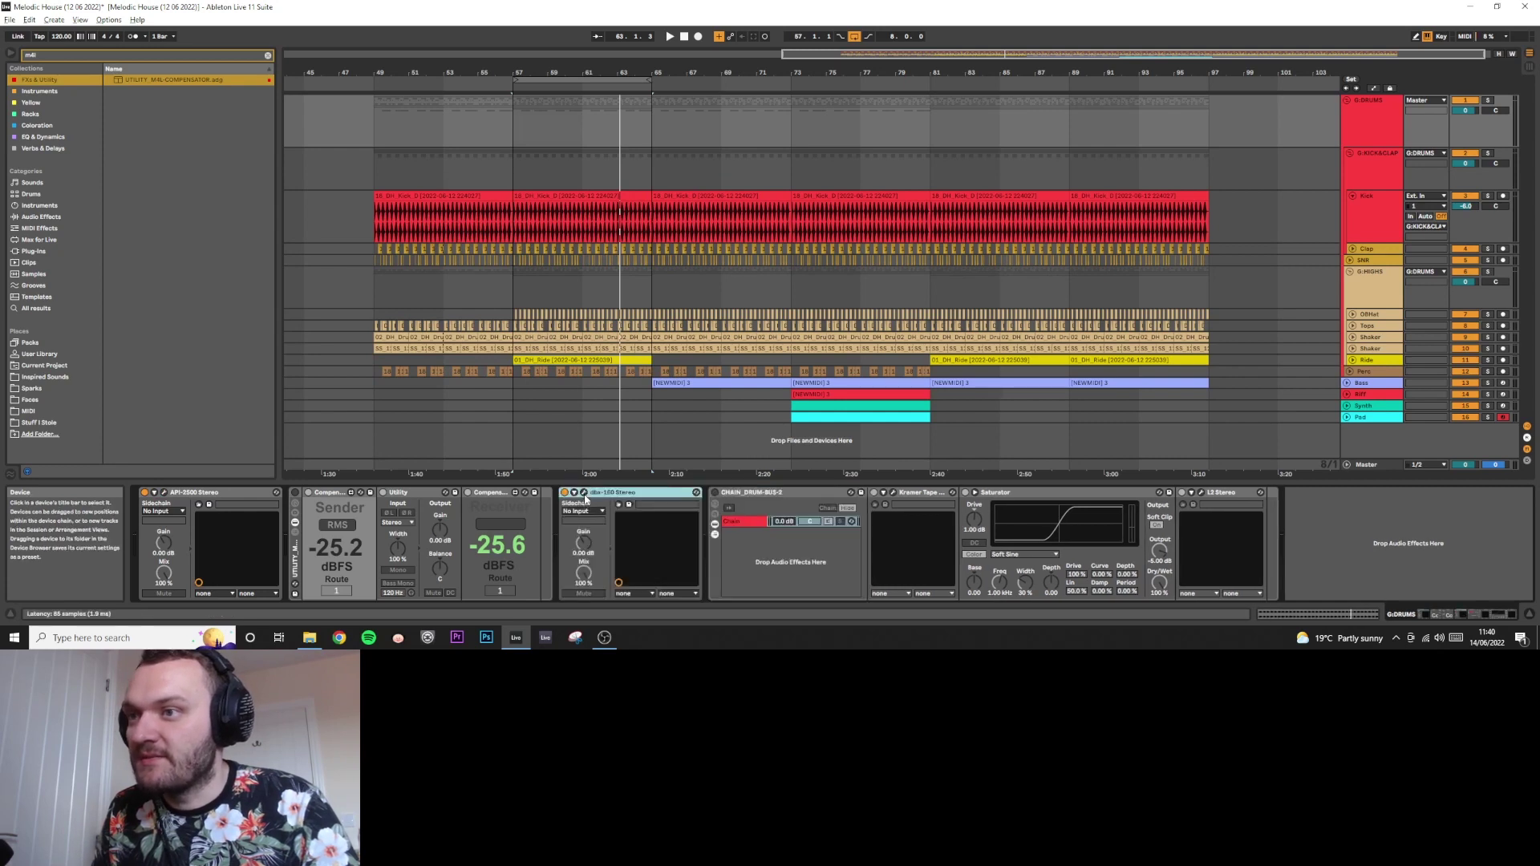
# - Open the dbx-160 window, nudge the left mix up and set left compression to 8.00
pyautogui.click(588, 493)
pyautogui.moveTo(498, 191); pyautogui.dragTo(548, 94)
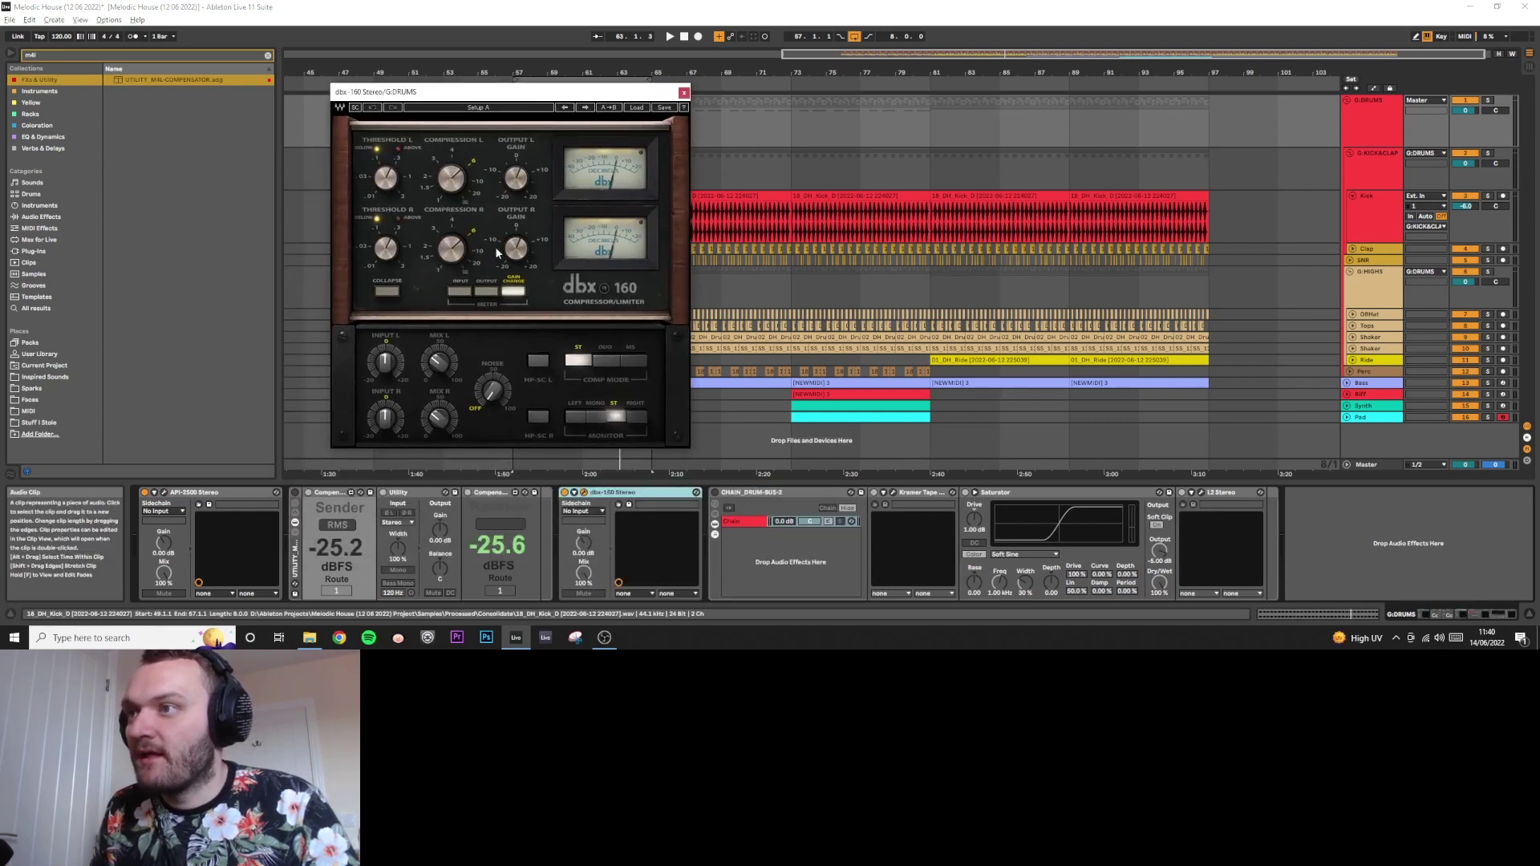
pyautogui.moveTo(449, 372)
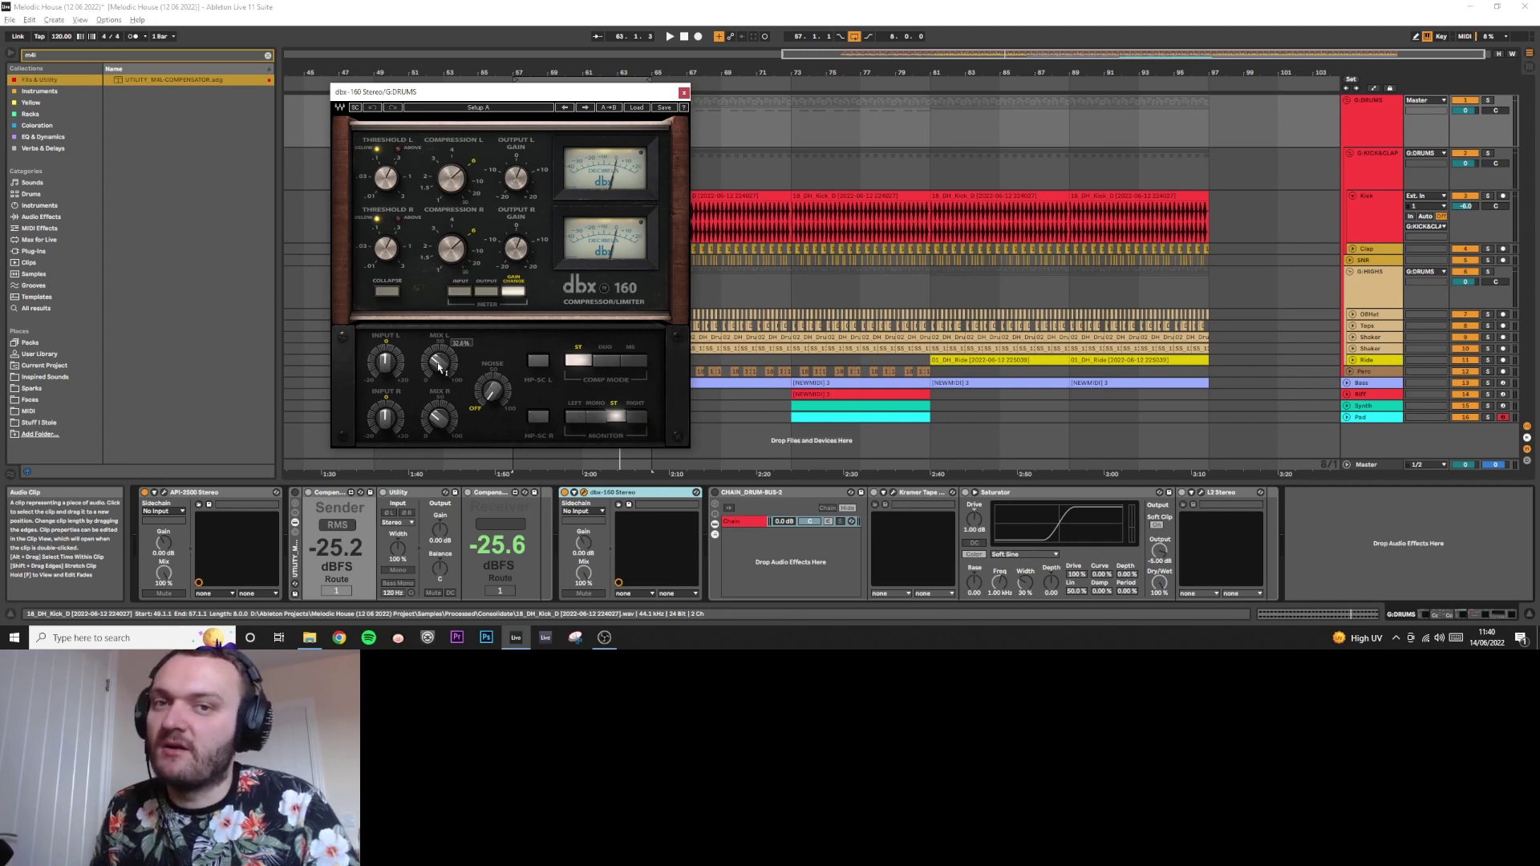
pyautogui.moveTo(439, 366); pyautogui.dragTo(438, 354)
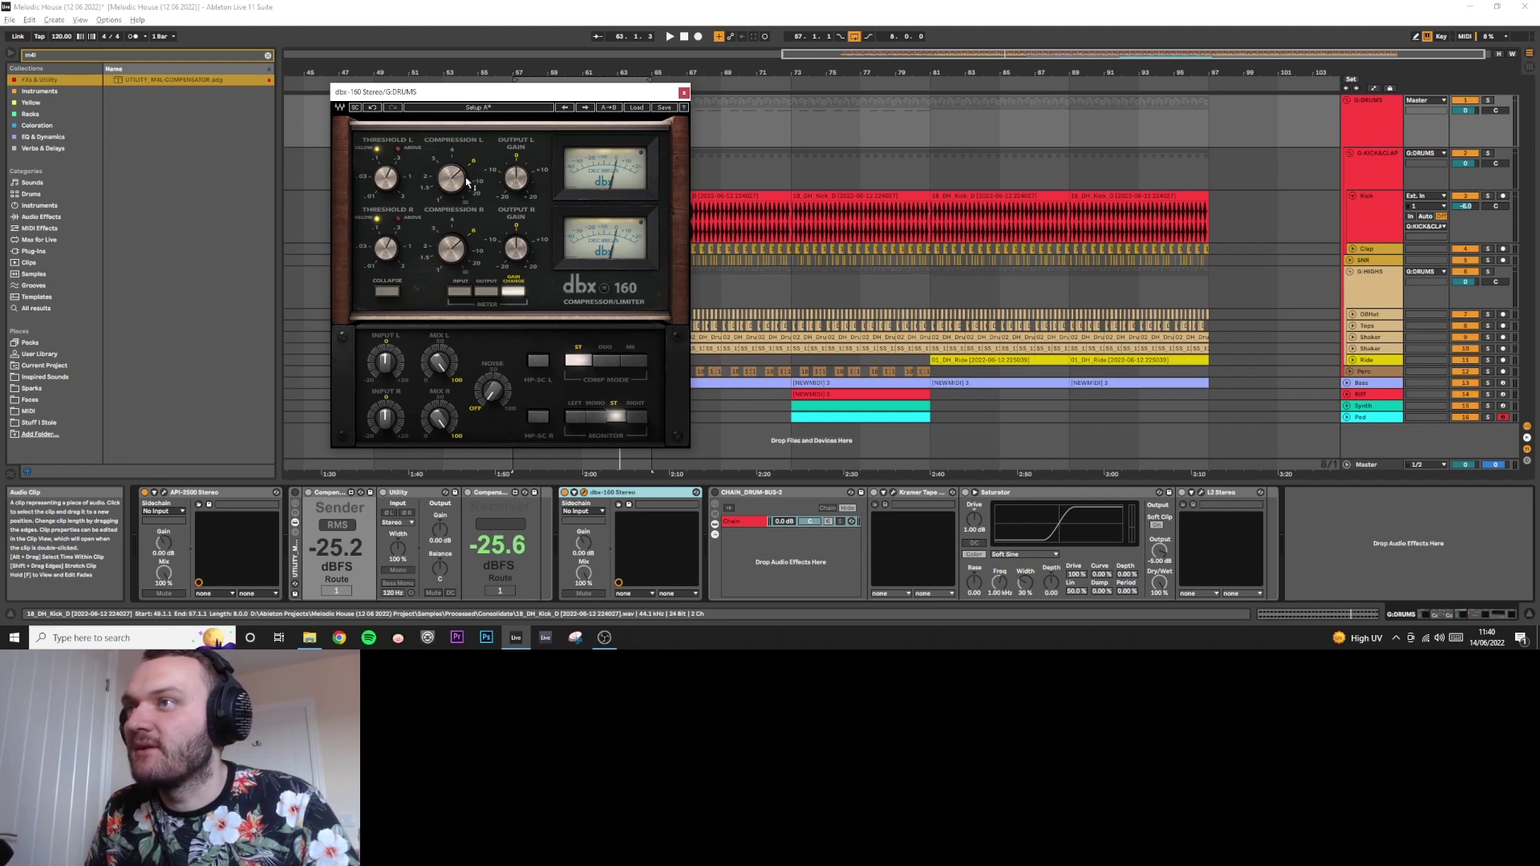
pyautogui.moveTo(467, 182)
pyautogui.write('8')
pyautogui.press('Return')
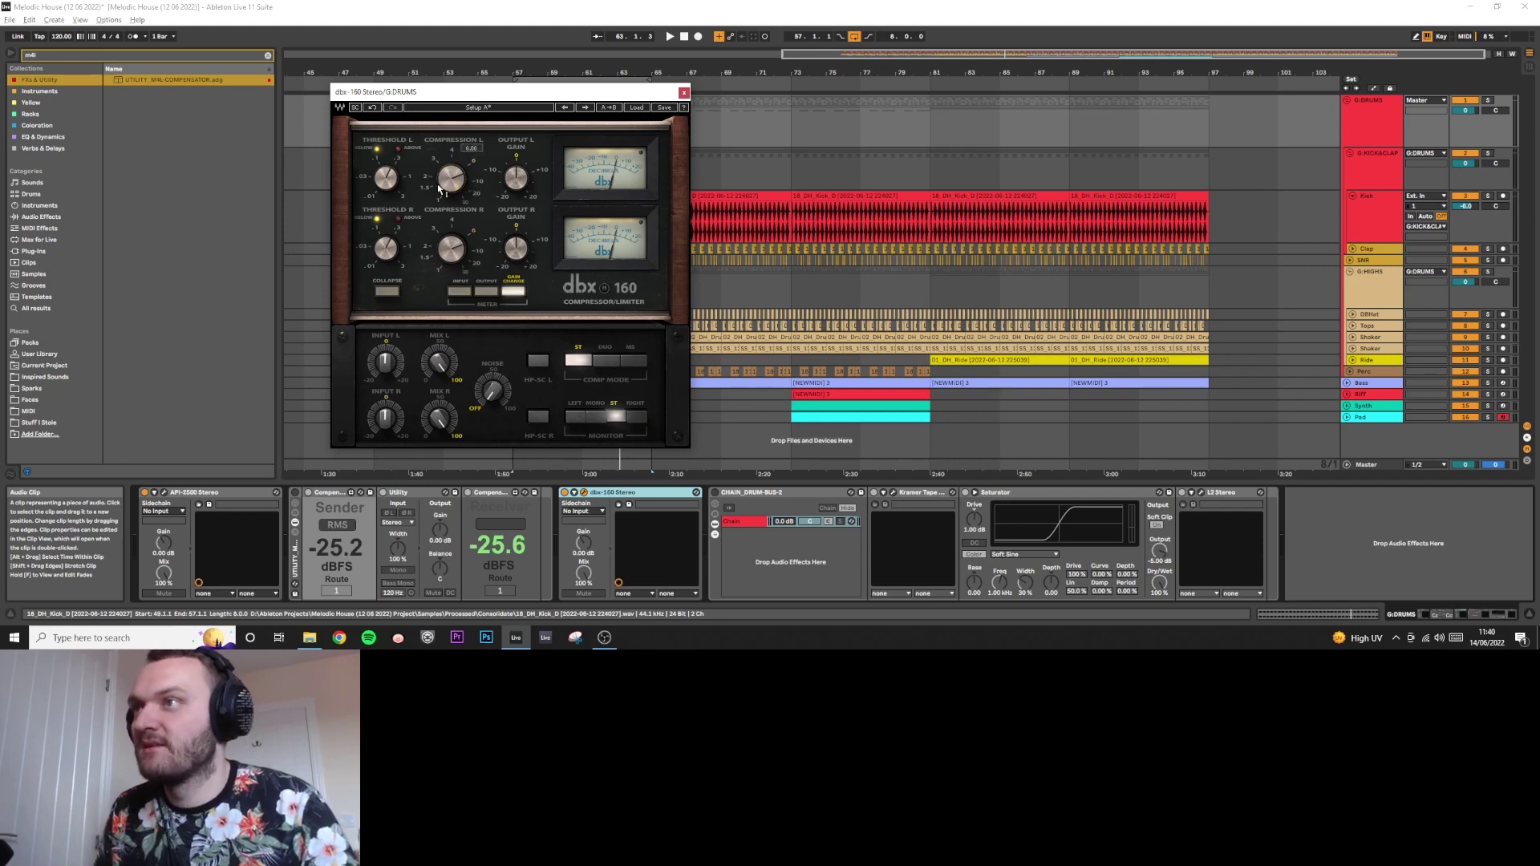
# - During playback, raise the dbx-160 left threshold in stages up to 0.284
pyautogui.moveTo(386, 178)
pyautogui.press('space')
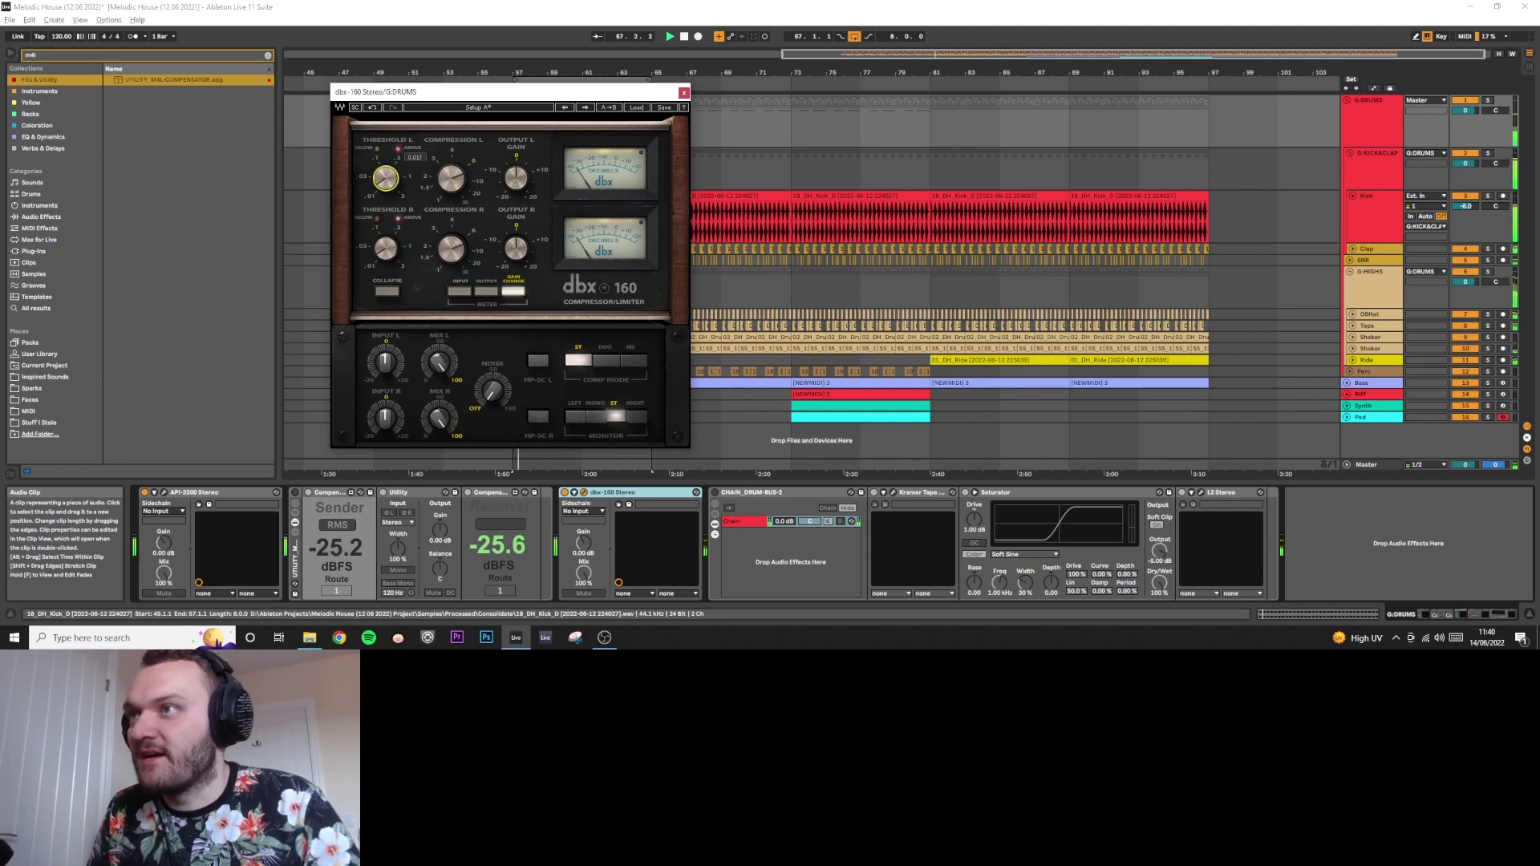
pyautogui.moveTo(386, 178); pyautogui.dragTo(387, 177)
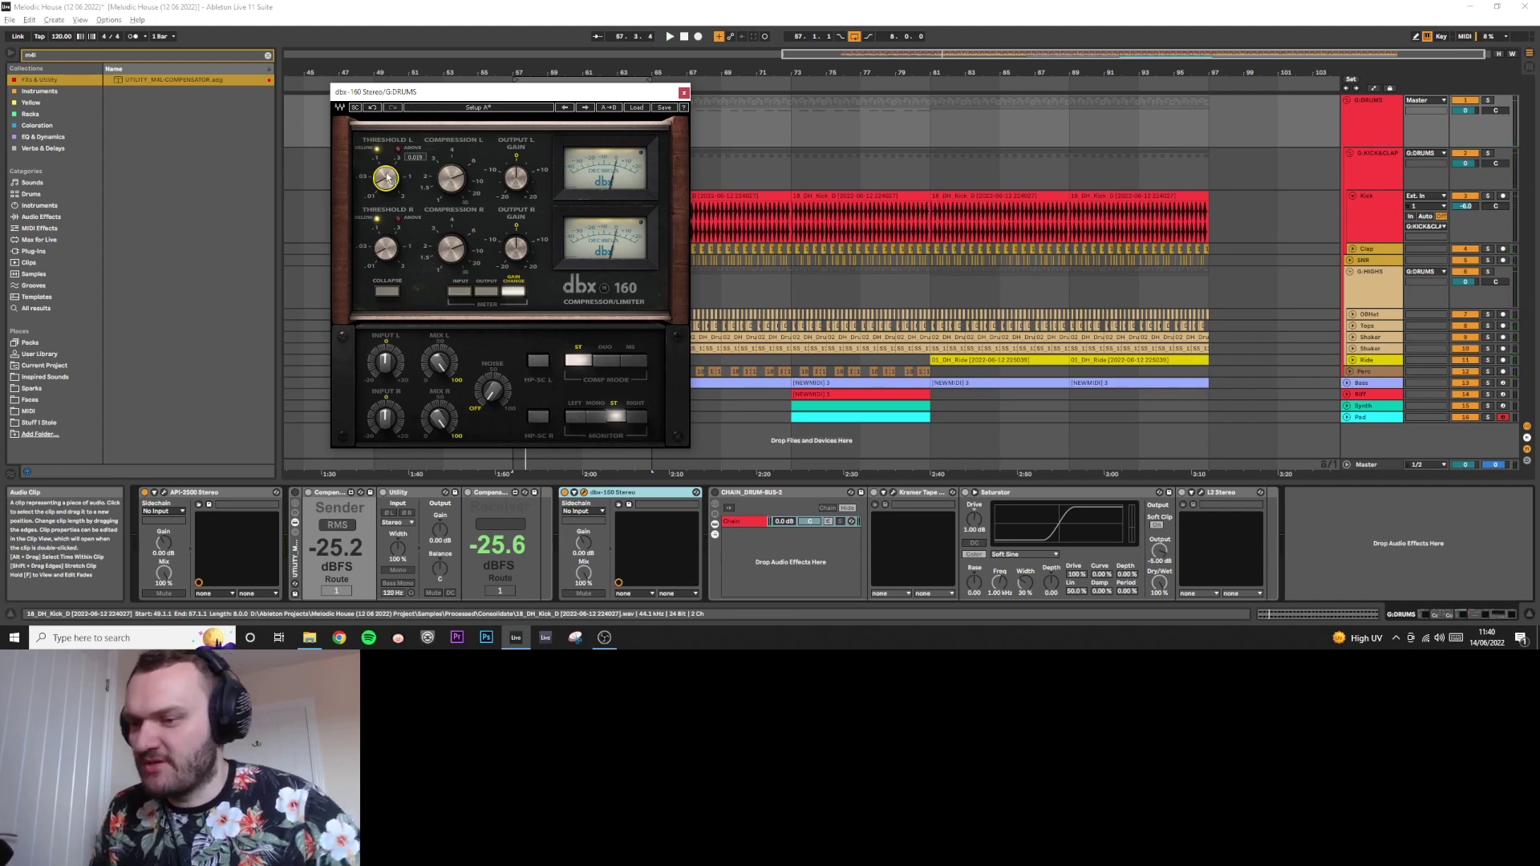
pyautogui.moveTo(386, 178); pyautogui.dragTo(386, 178)
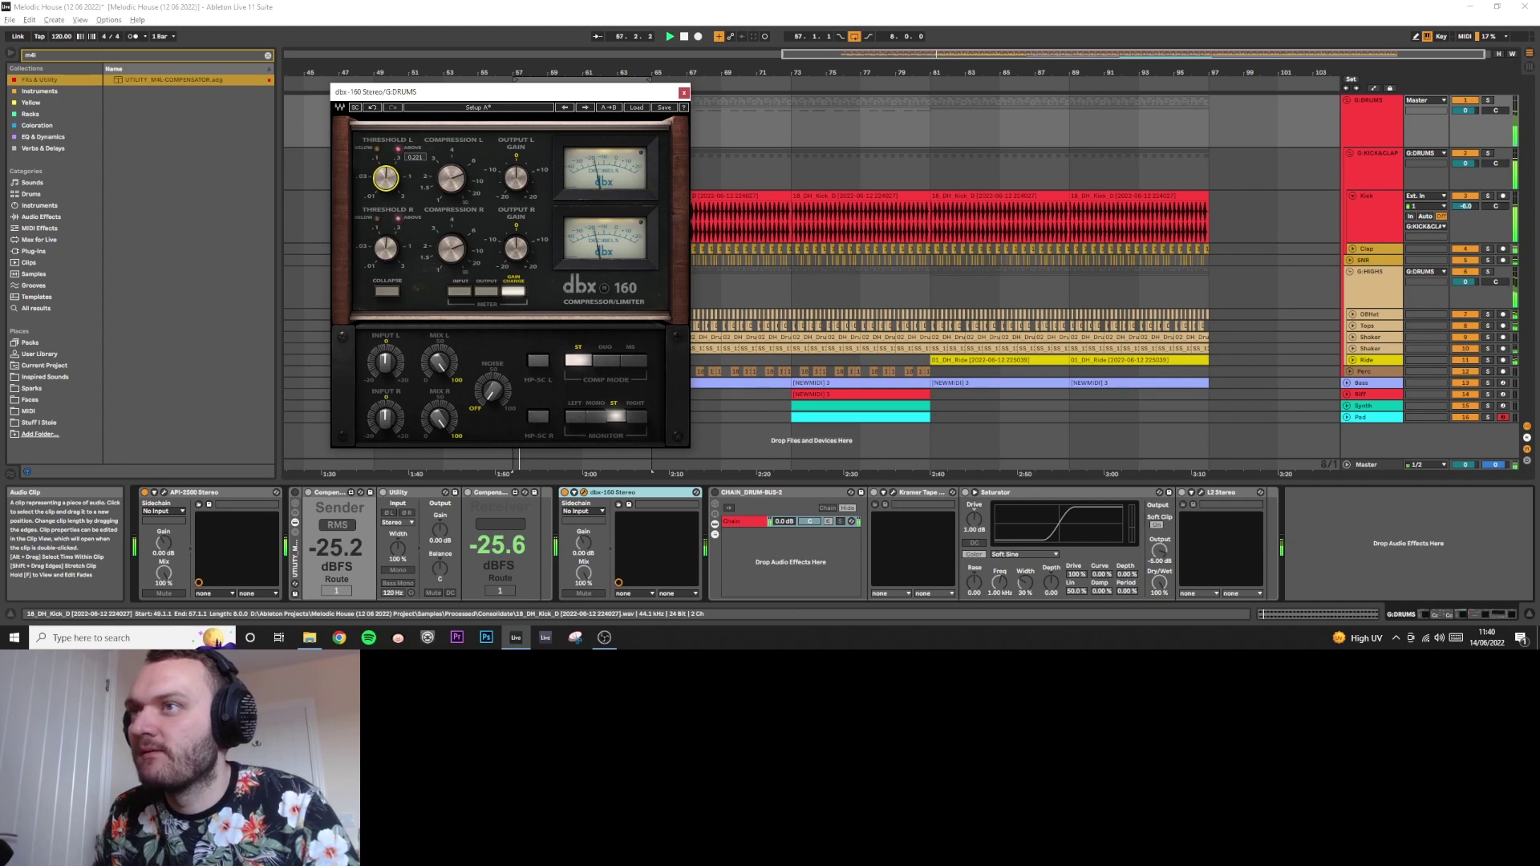
pyautogui.moveTo(386, 178)
pyautogui.mouseDown()
pyautogui.moveTo(411, 193)
pyautogui.moveTo(386, 179)
pyautogui.mouseUp()
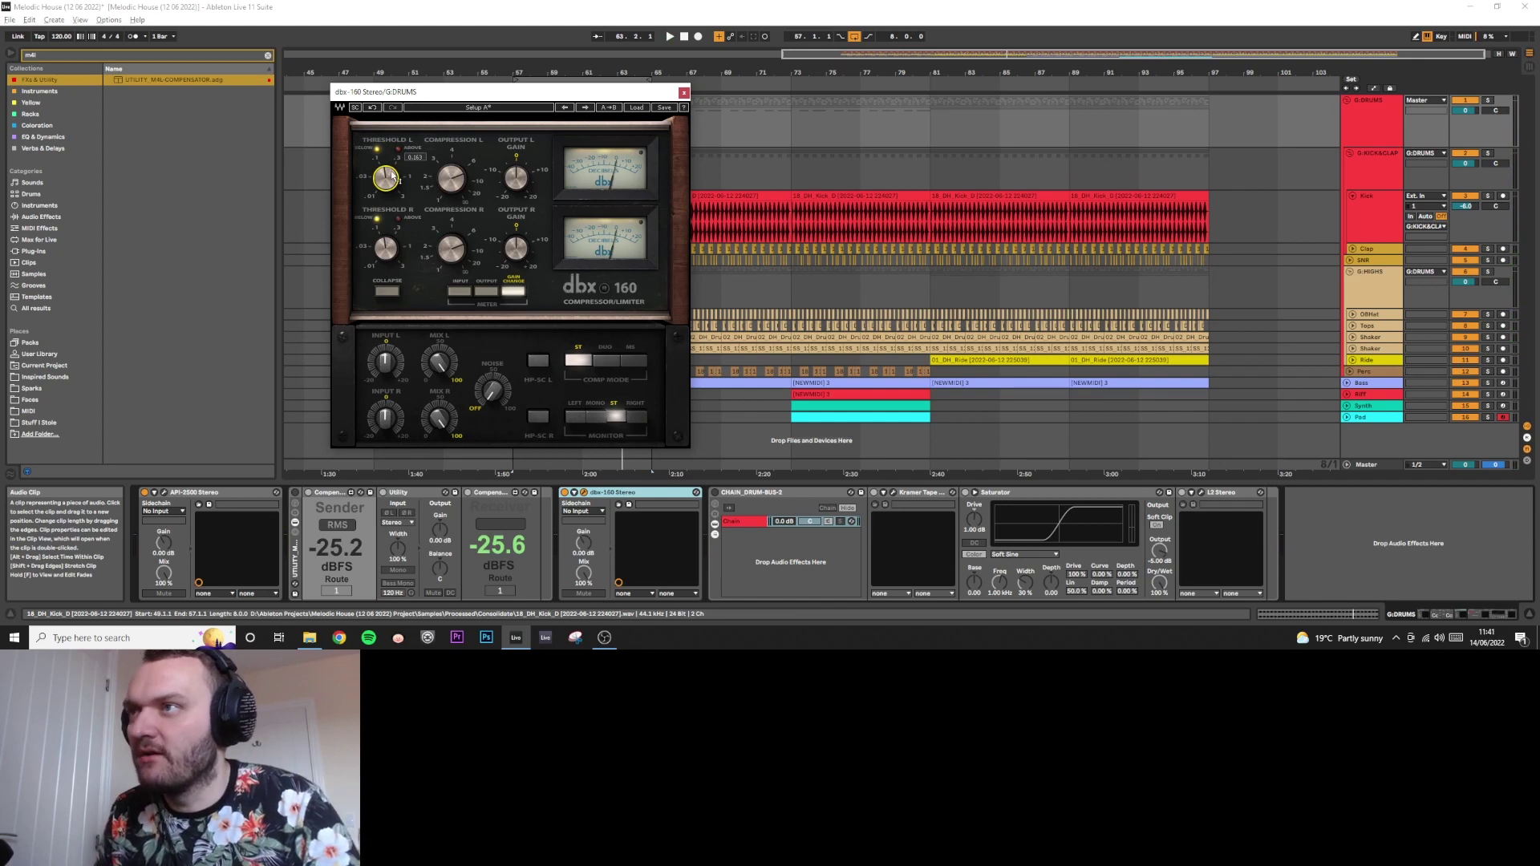
# - Replay from bar 57 and lower the left threshold slightly, to about 0.071
pyautogui.press('space')
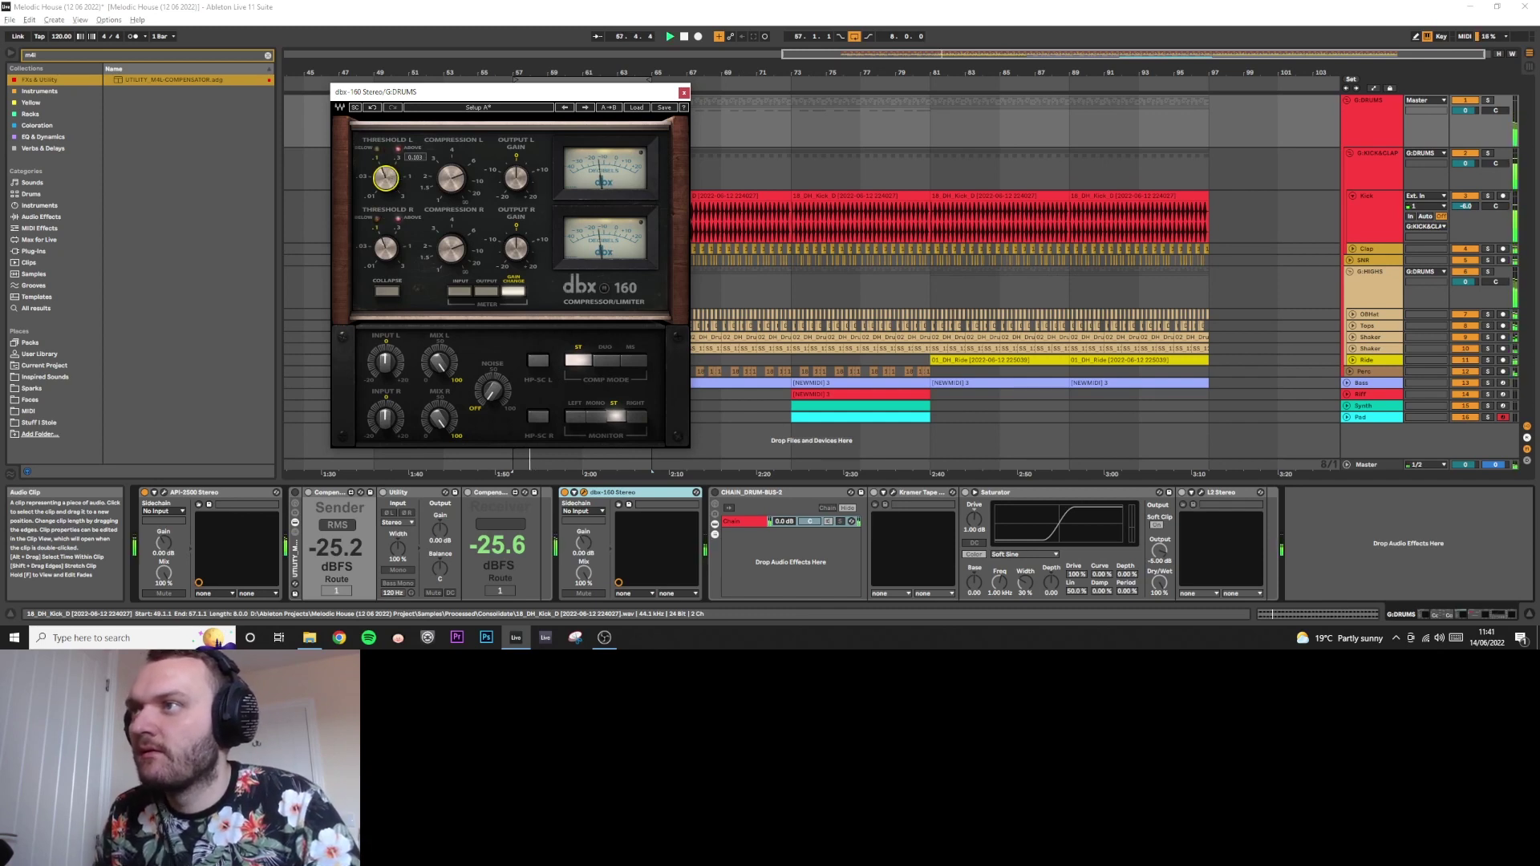
pyautogui.moveTo(385, 178); pyautogui.dragTo(385, 176)
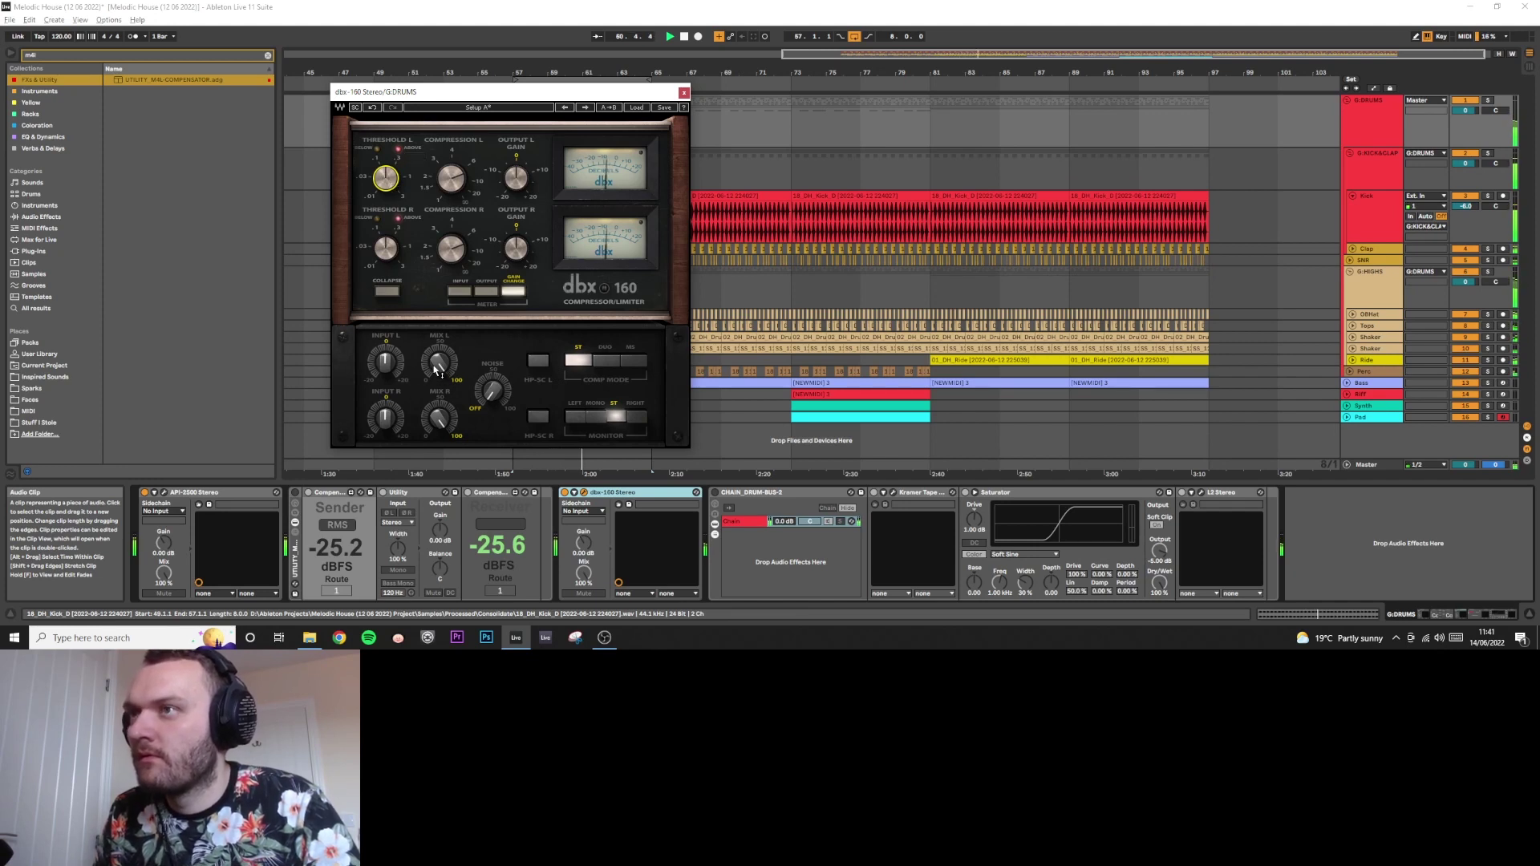
pyautogui.moveTo(436, 370)
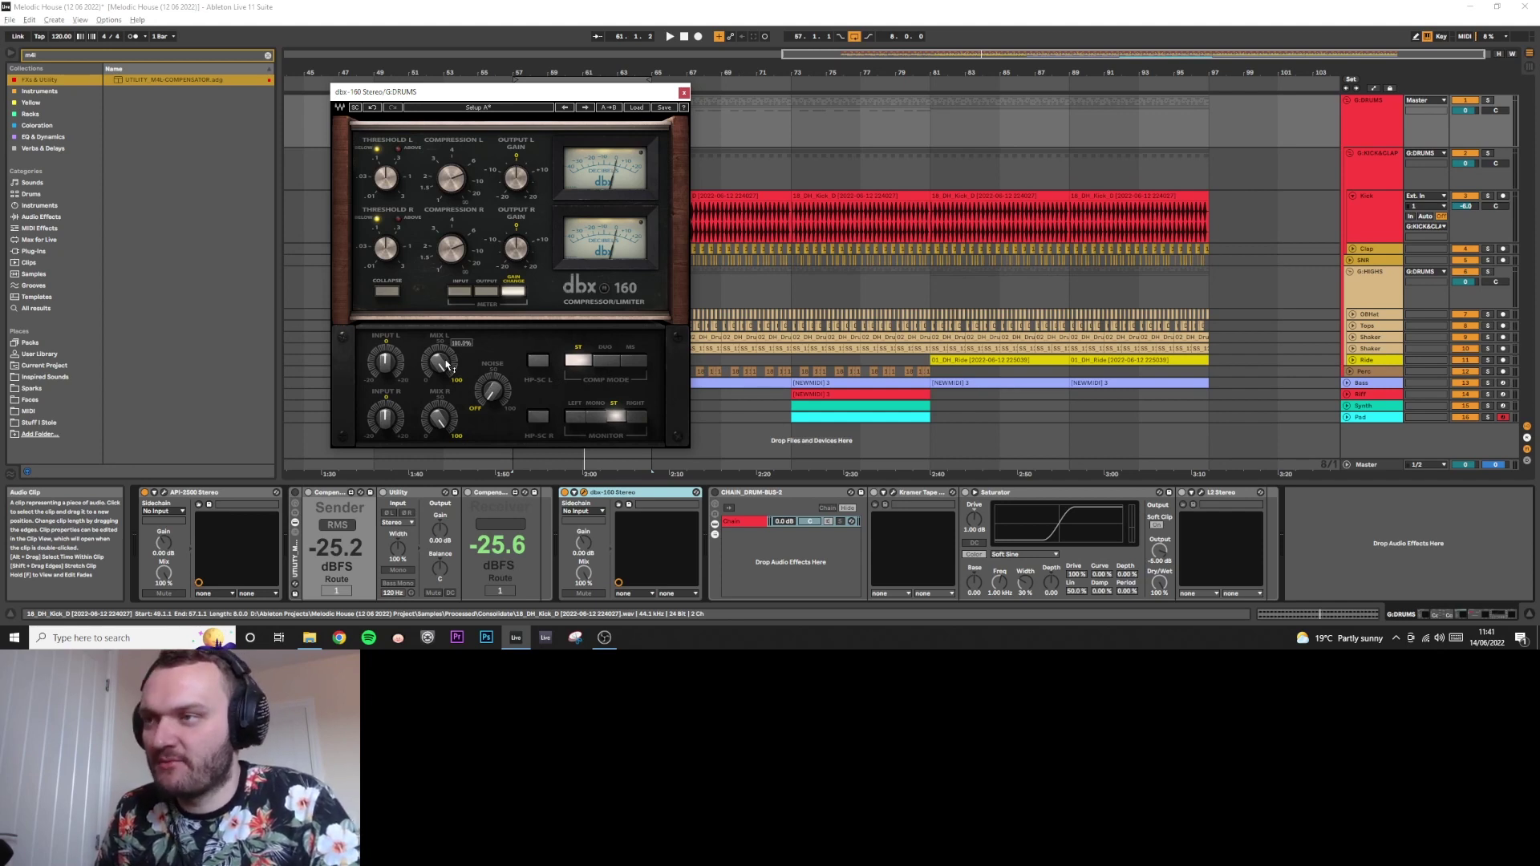
pyautogui.click(582, 79)
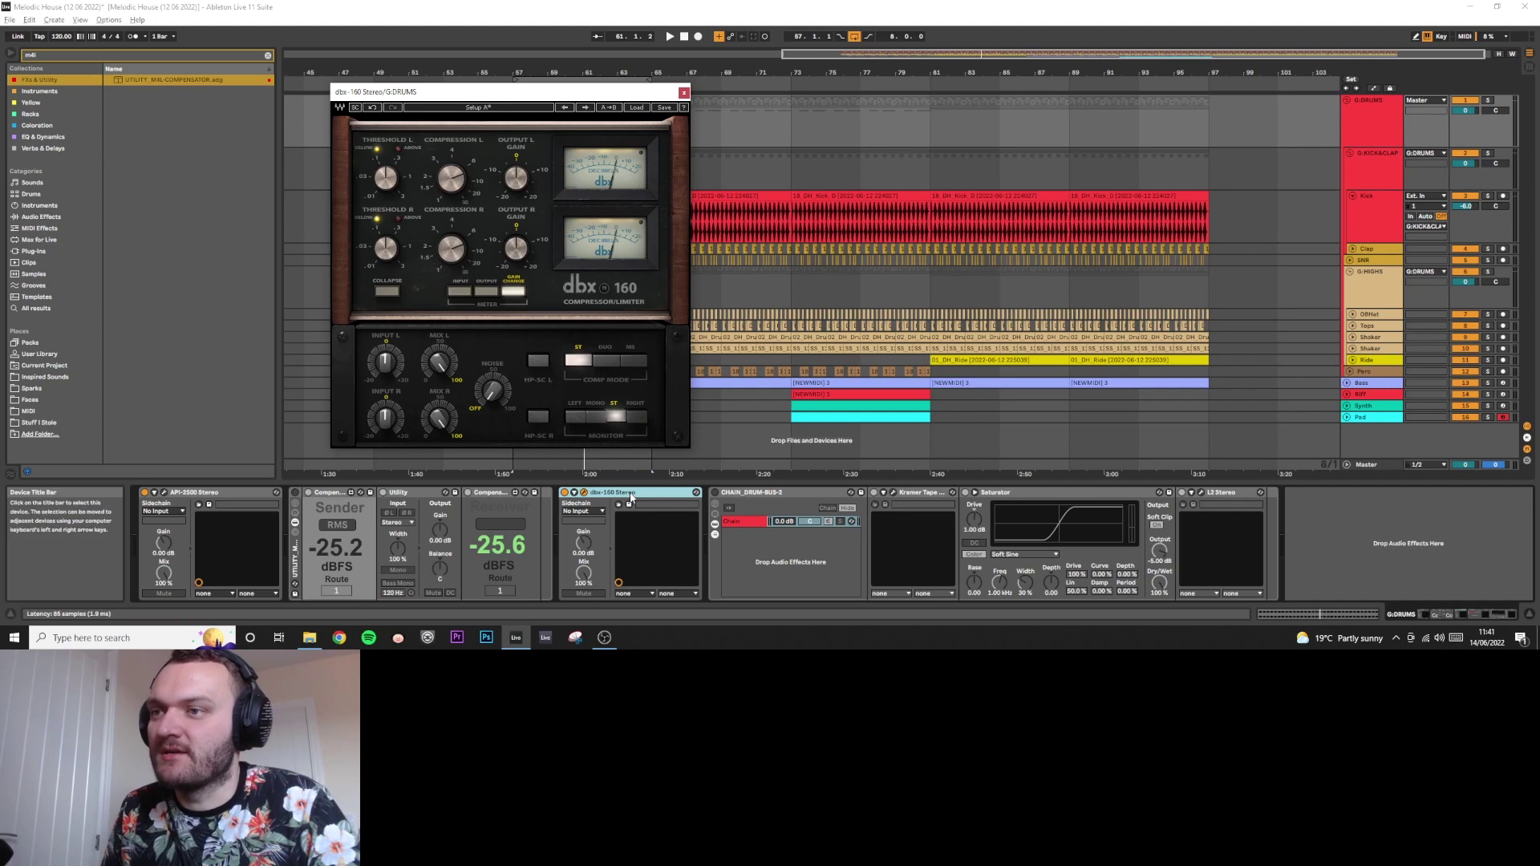
pyautogui.click(684, 93)
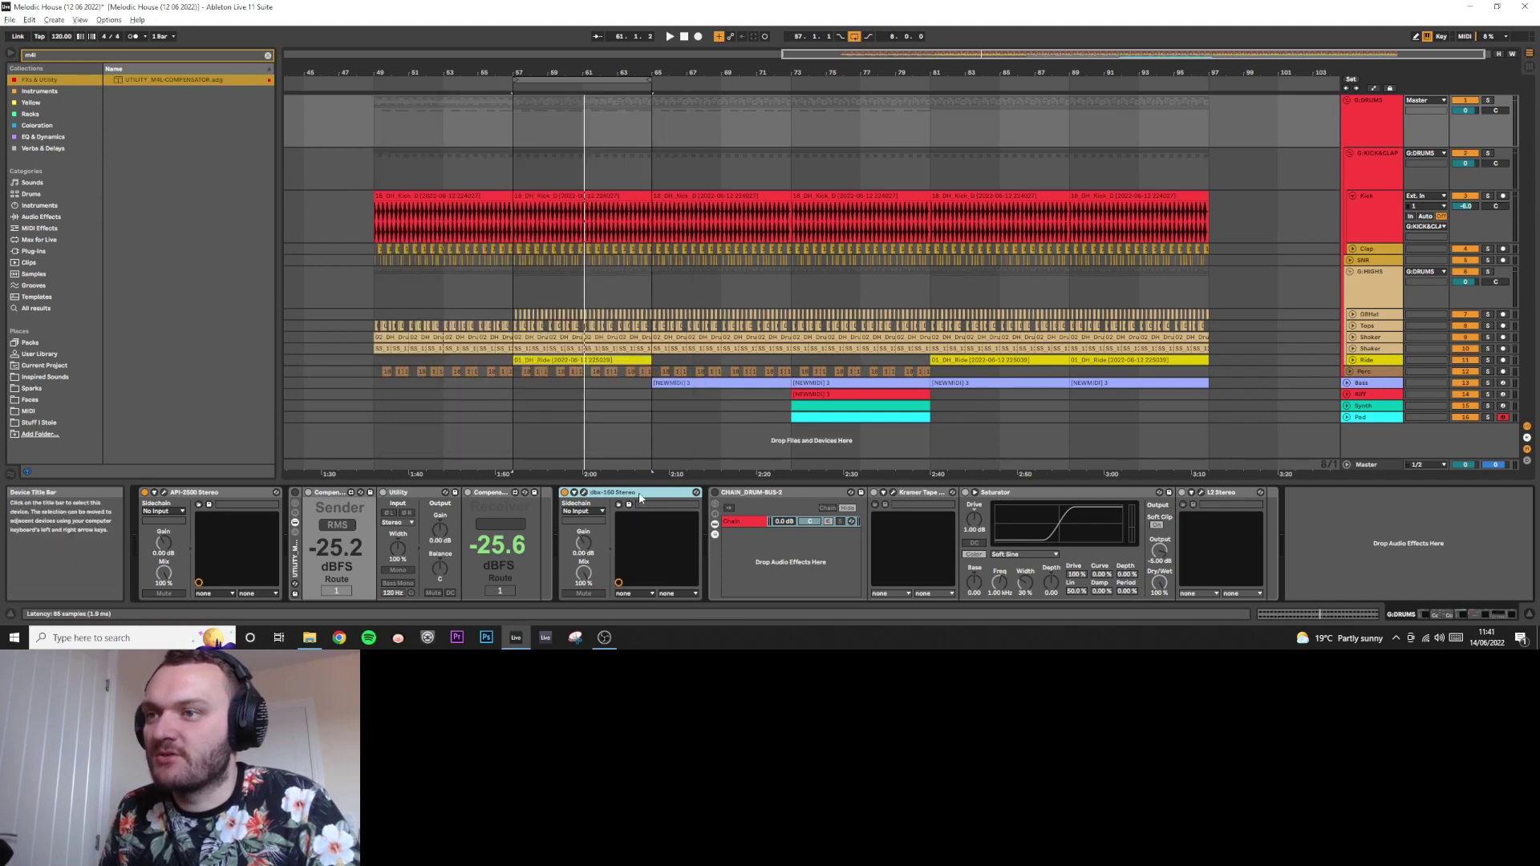
pyautogui.hotkey('ctrl', 'g')
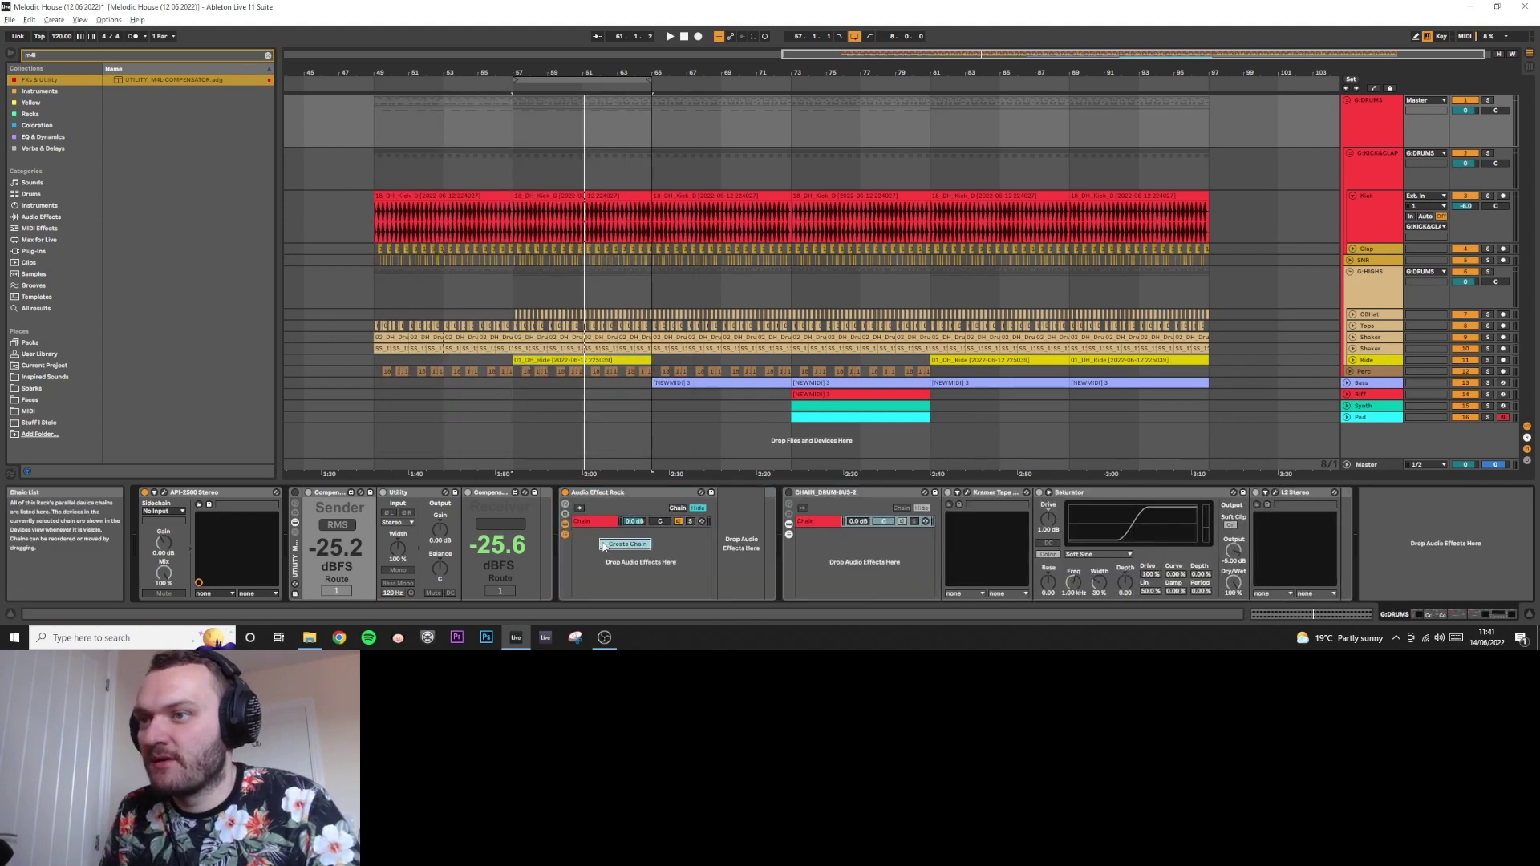
pyautogui.click(604, 533)
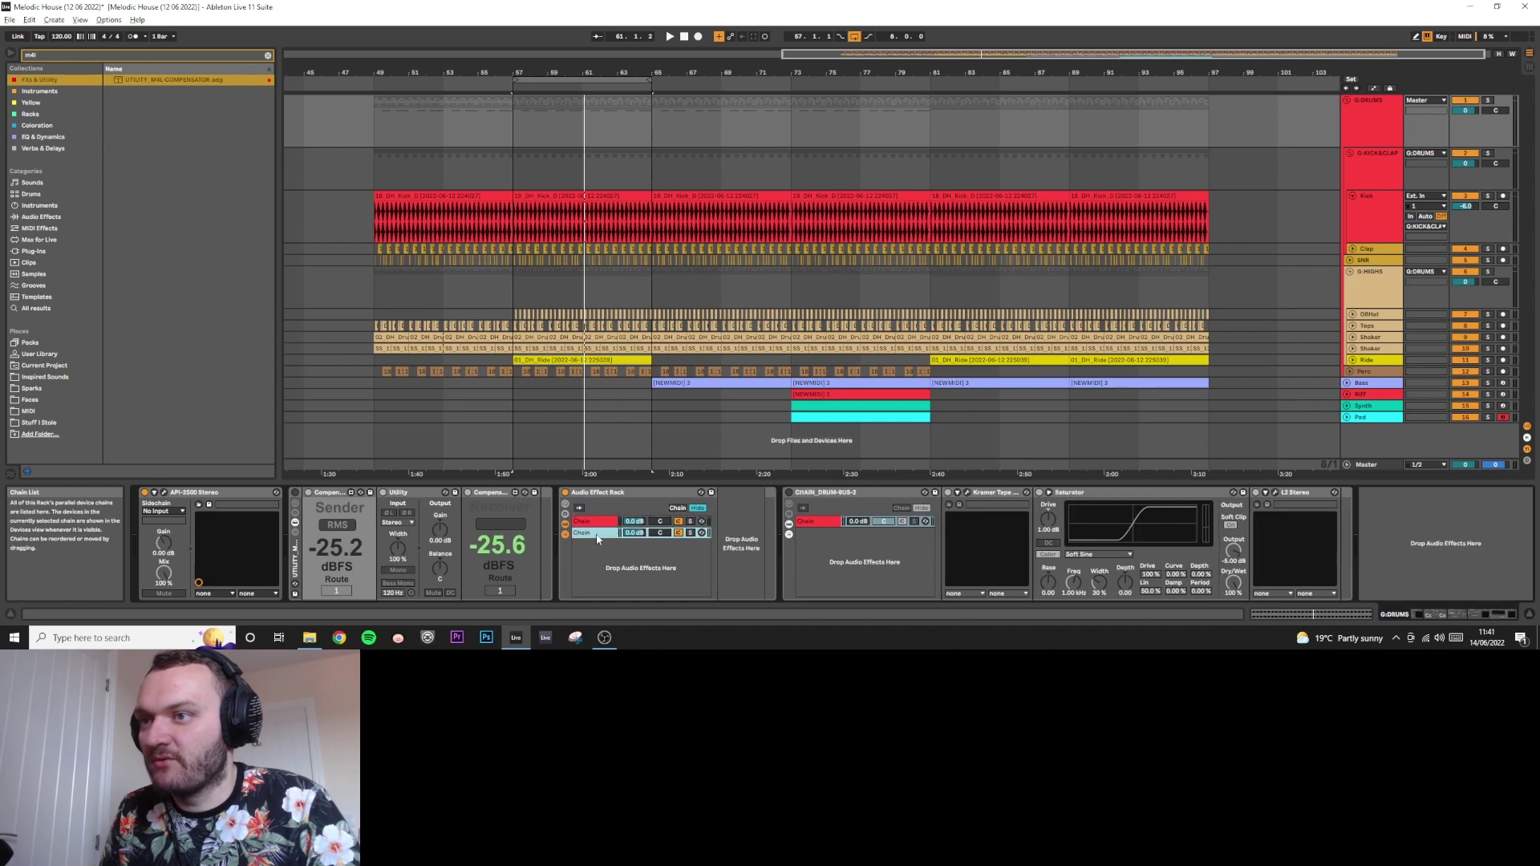
pyautogui.click(602, 523)
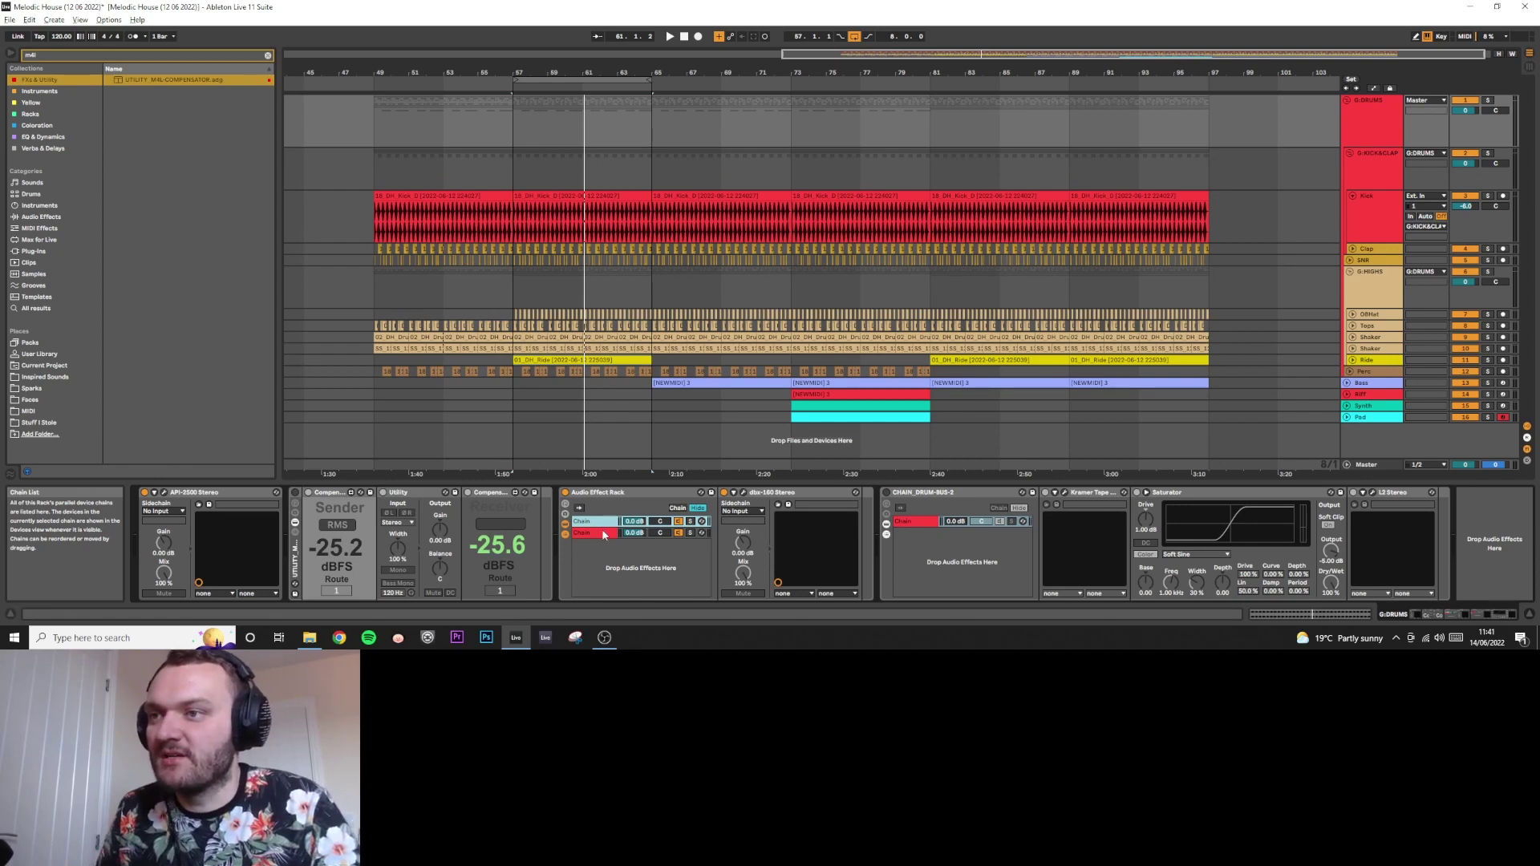
pyautogui.click(604, 535)
pyautogui.click(602, 523)
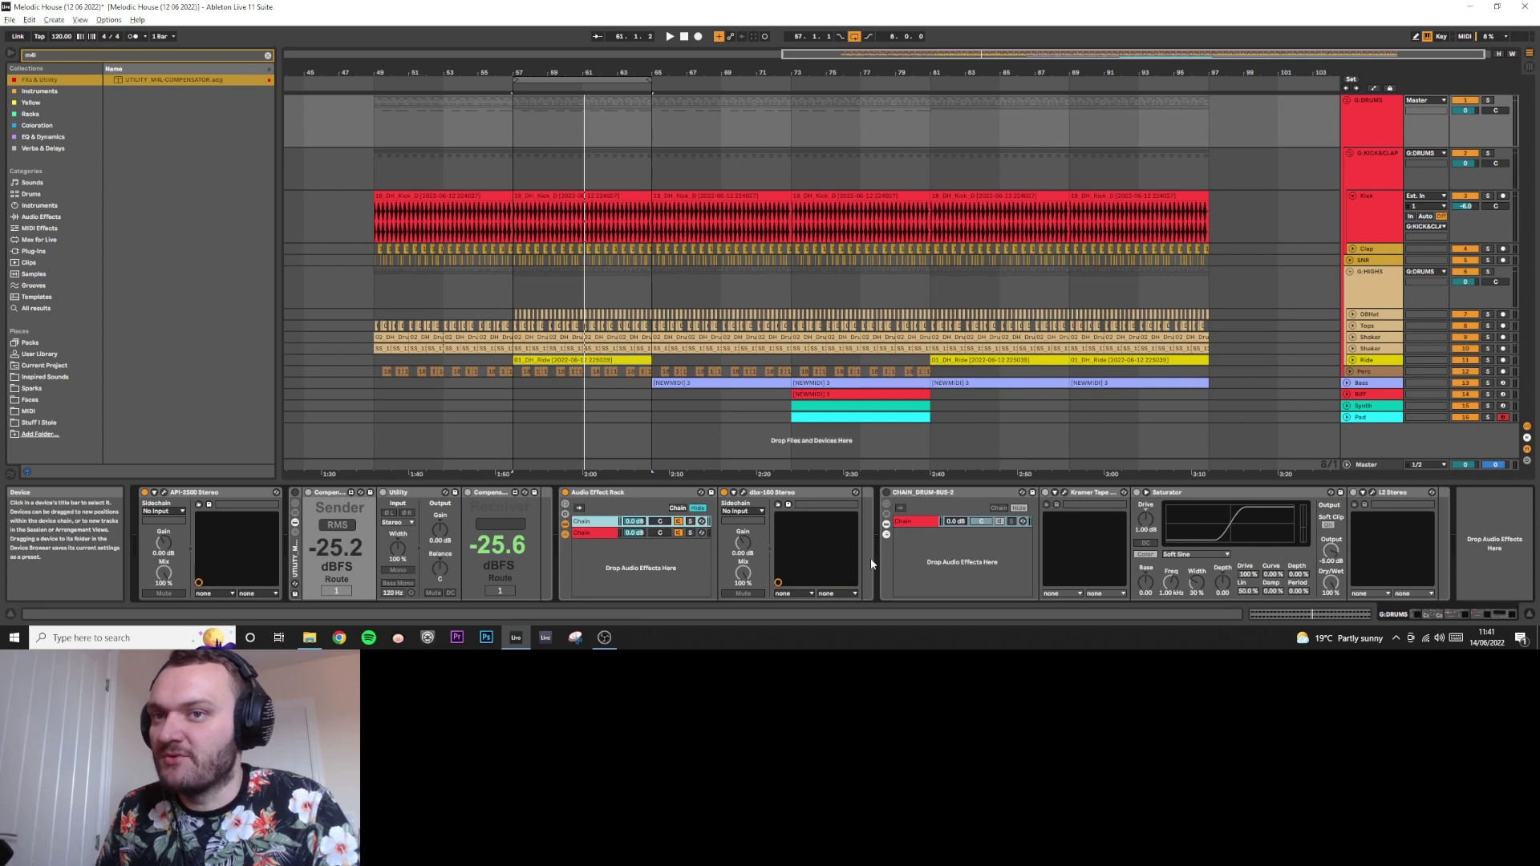
pyautogui.rightClick(619, 494)
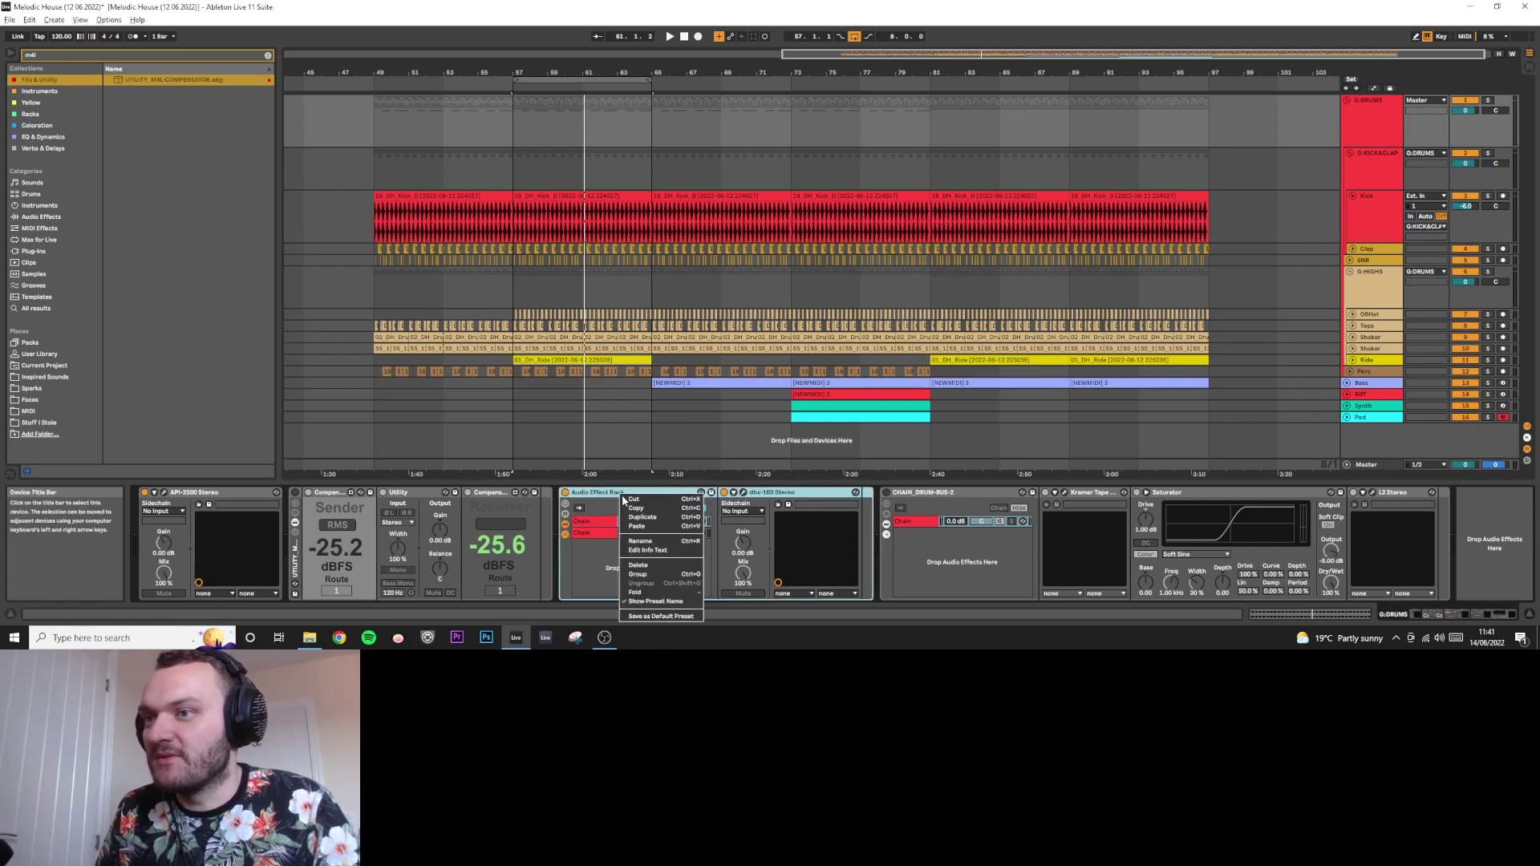
pyautogui.click(618, 532)
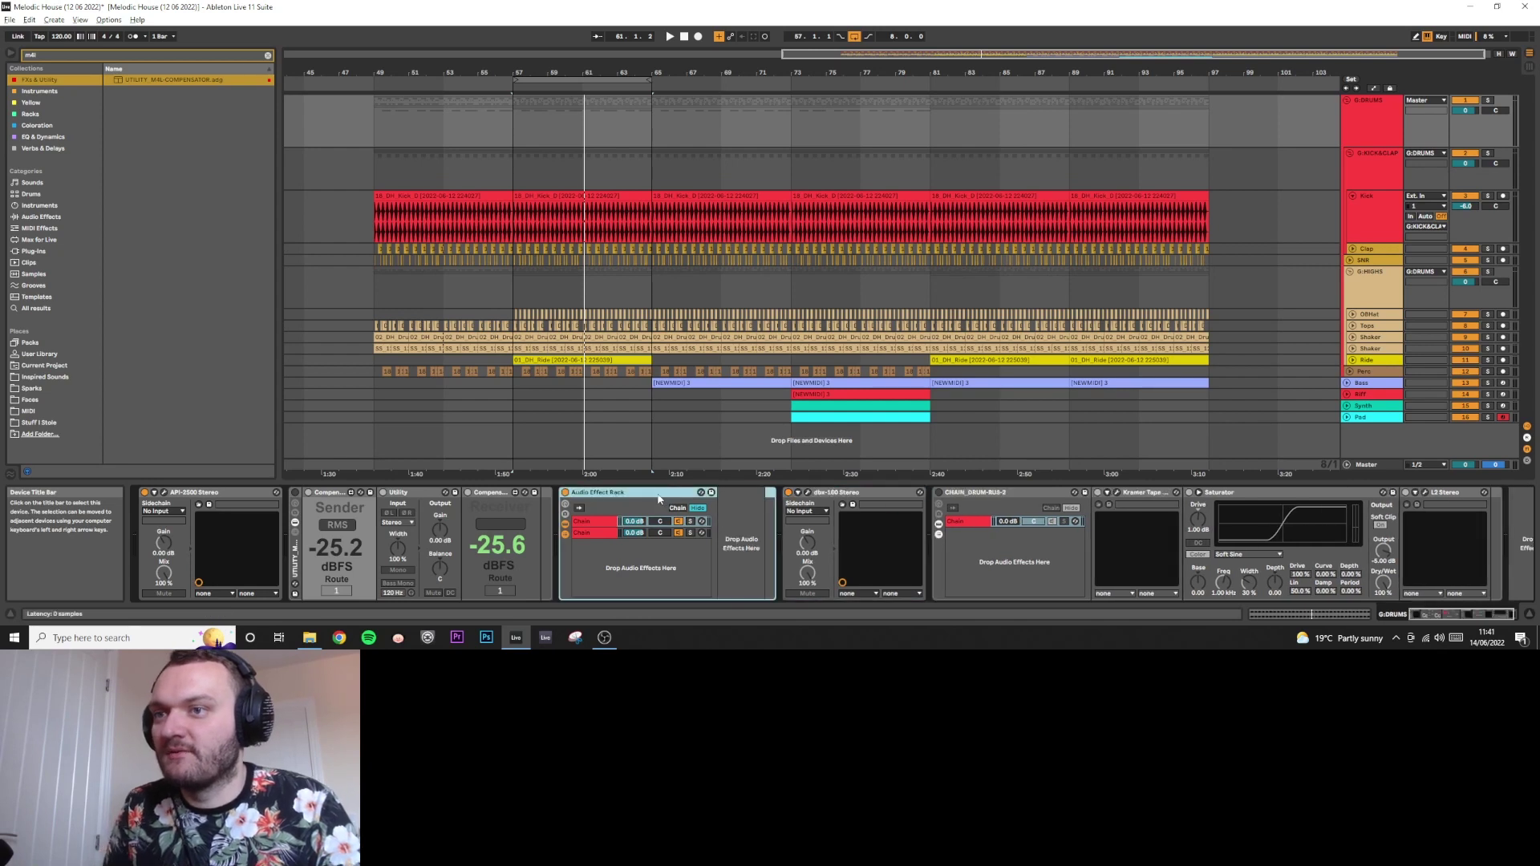
pyautogui.press('Delete')
pyautogui.click(584, 493)
pyautogui.press('space')
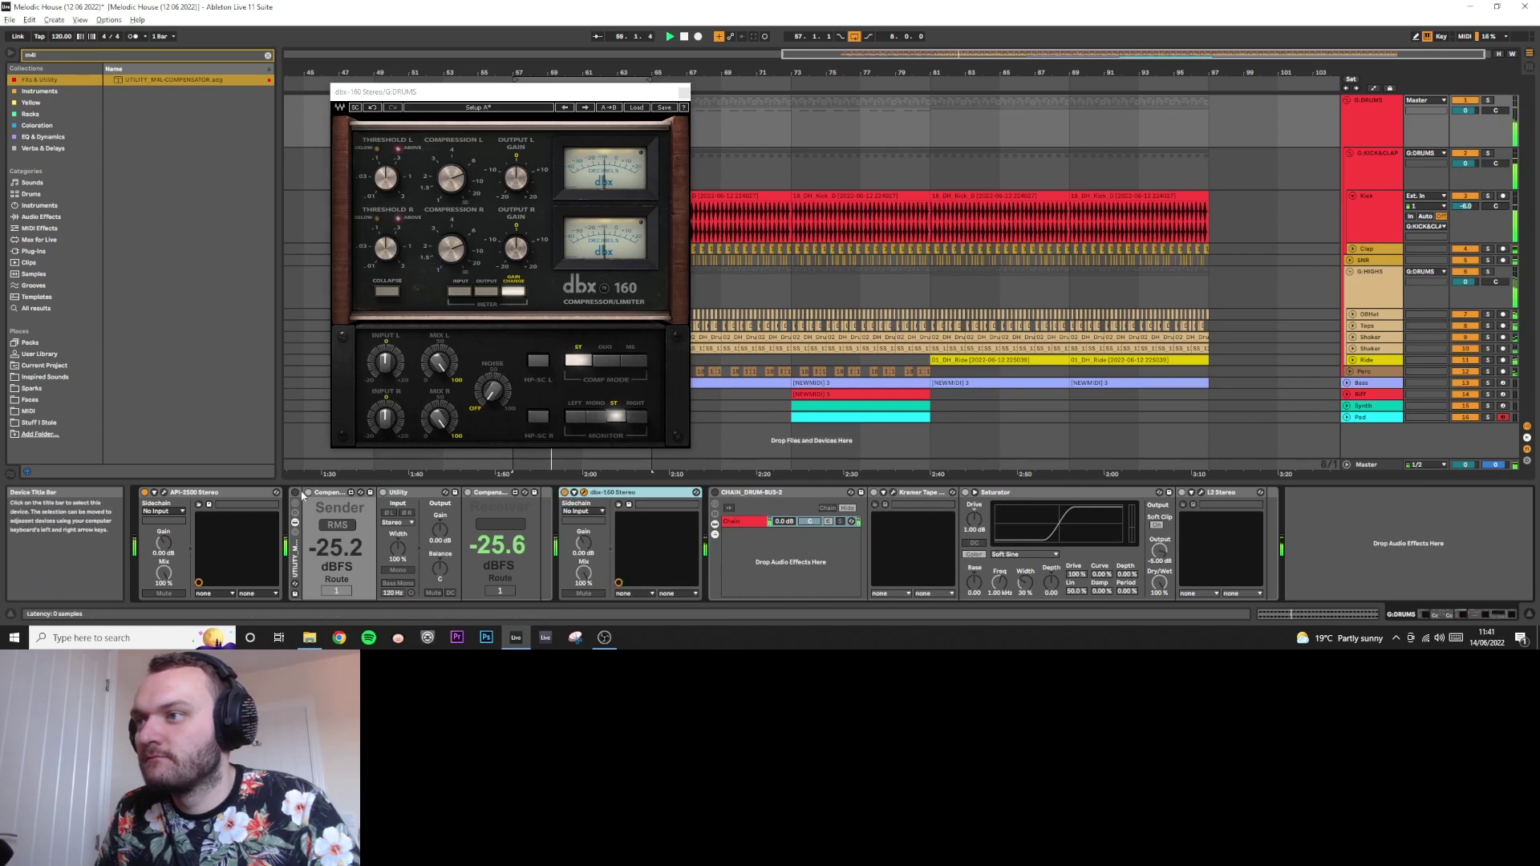
# - Set the dbx 160 left mix to 24.8% and move it just after the Sender Compensator
pyautogui.click(428, 493)
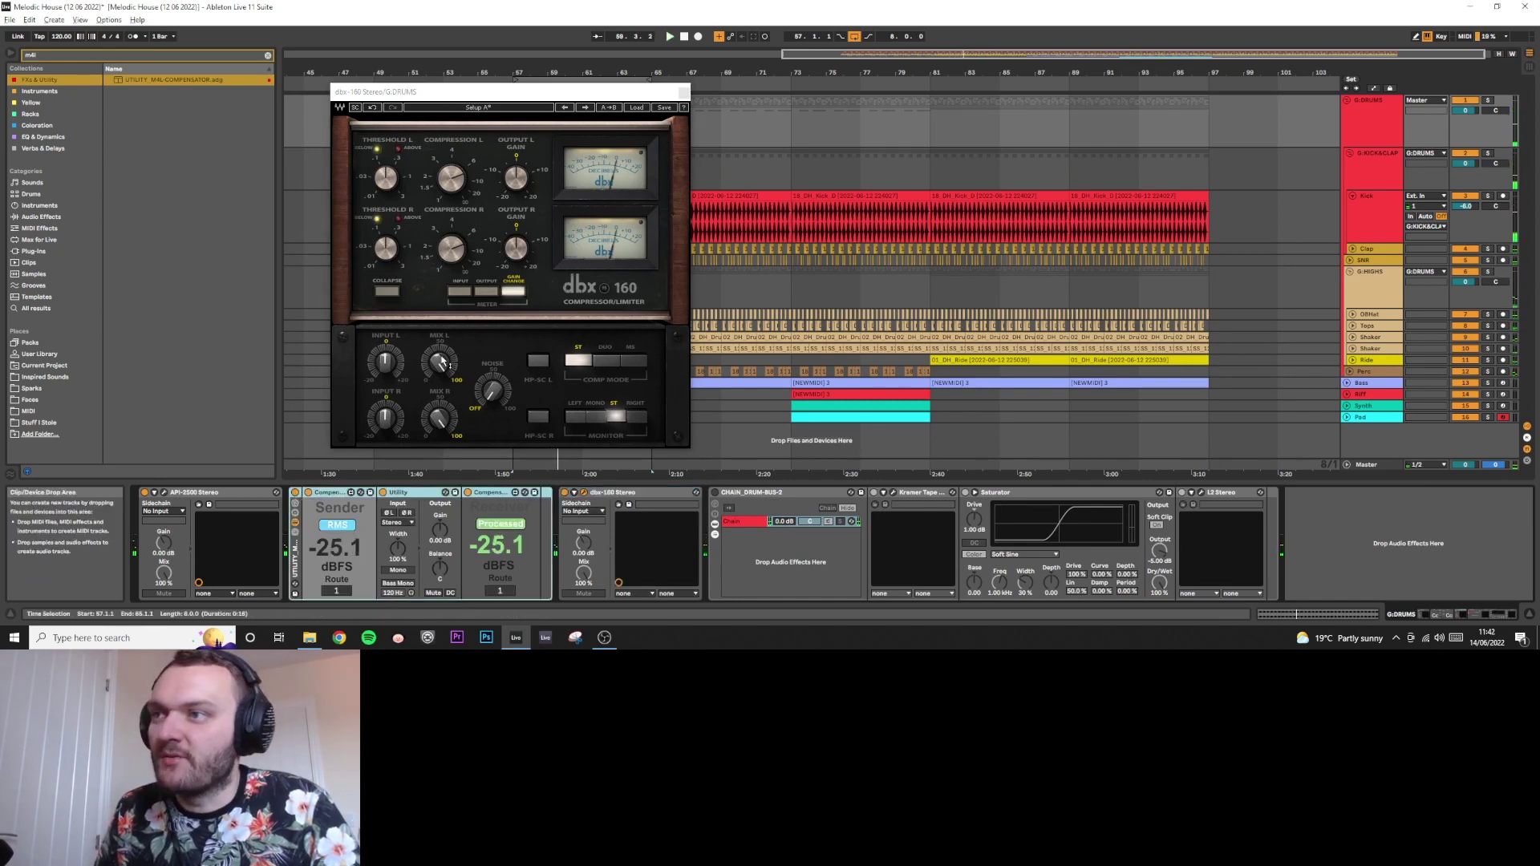
pyautogui.moveTo(443, 363)
pyautogui.mouseDown()
pyautogui.moveTo(443, 409)
pyautogui.moveTo(440, 345)
pyautogui.mouseUp()
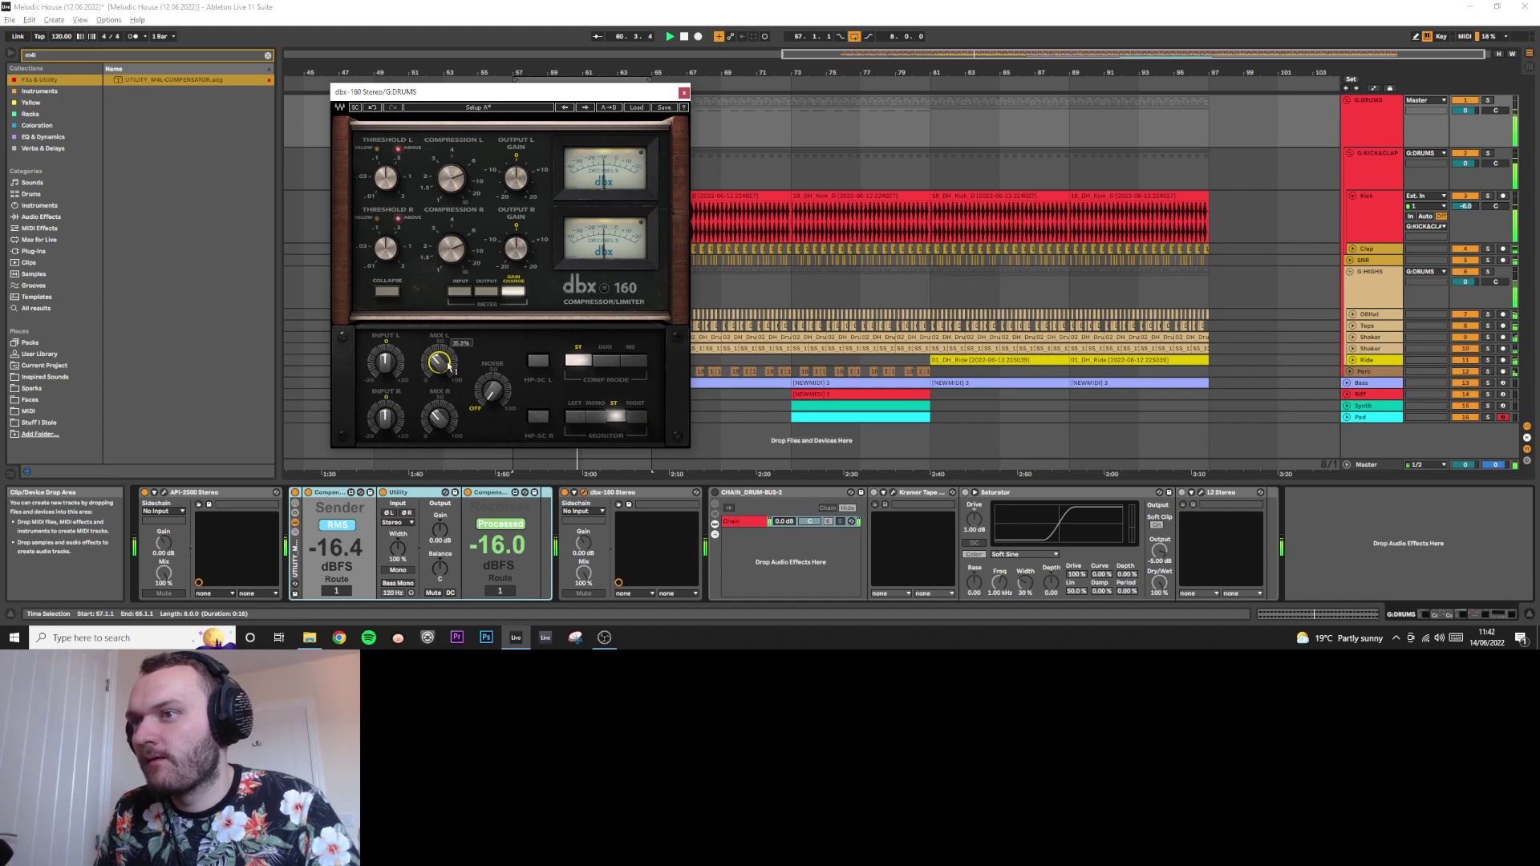
pyautogui.click(613, 492)
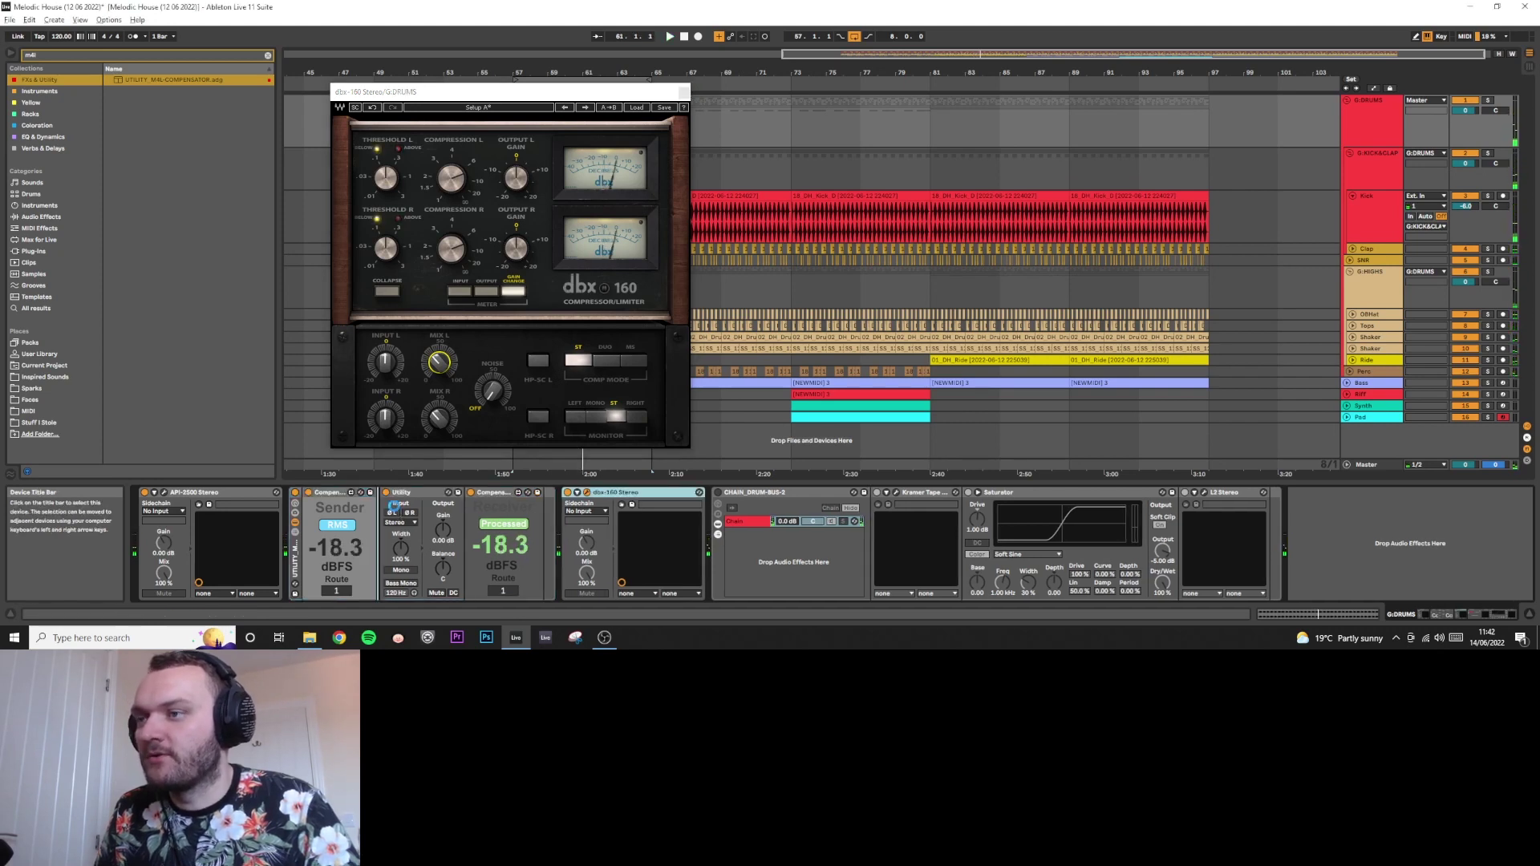
pyautogui.moveTo(392, 504); pyautogui.dragTo(395, 511)
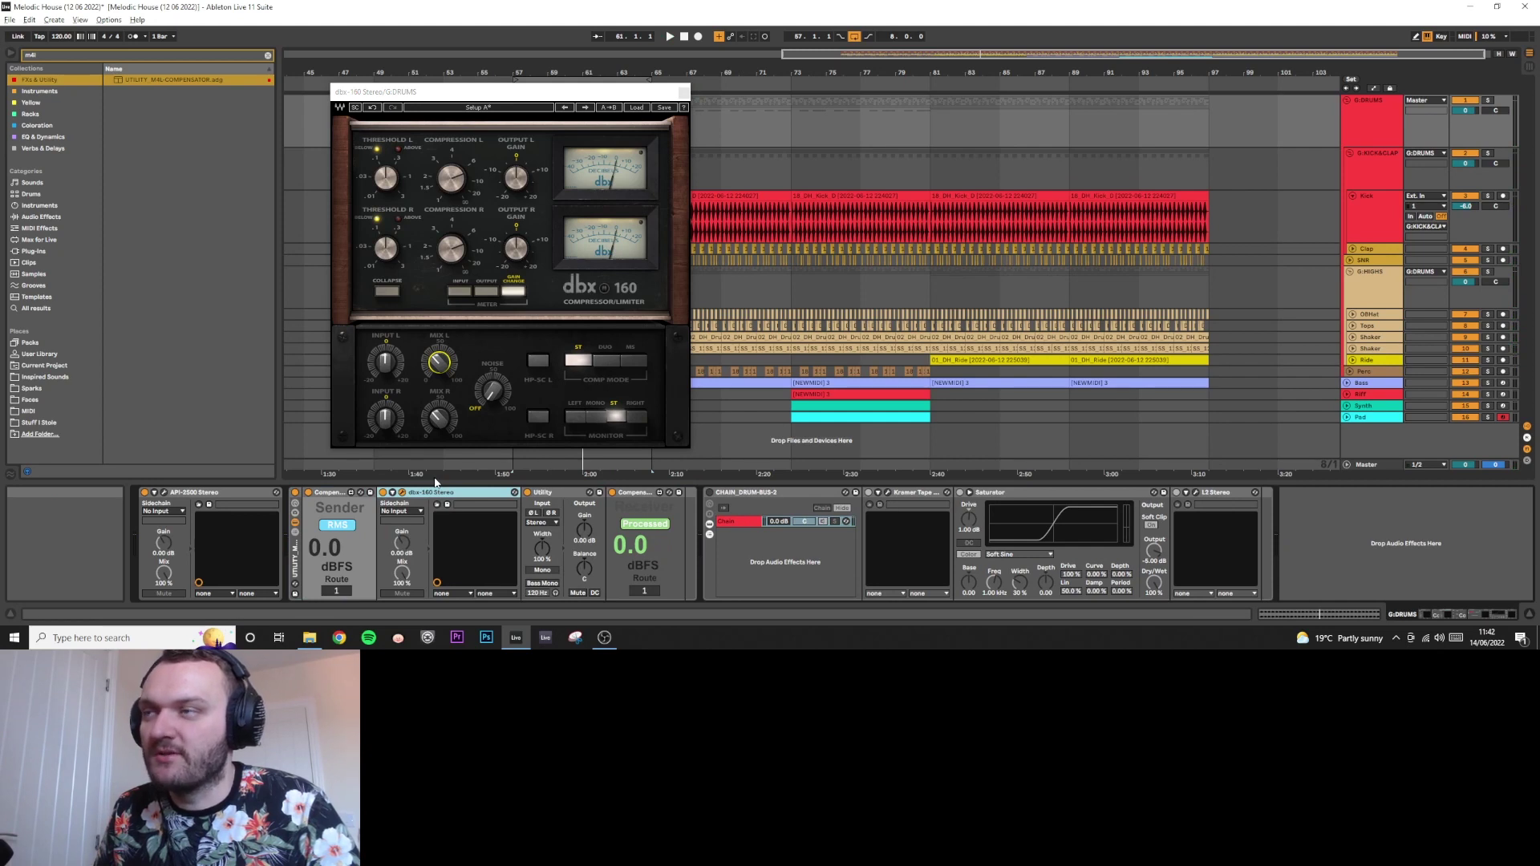
# - Replay from bar 57, raise the dbx-160 left output gain, and close its window
pyautogui.press('space')
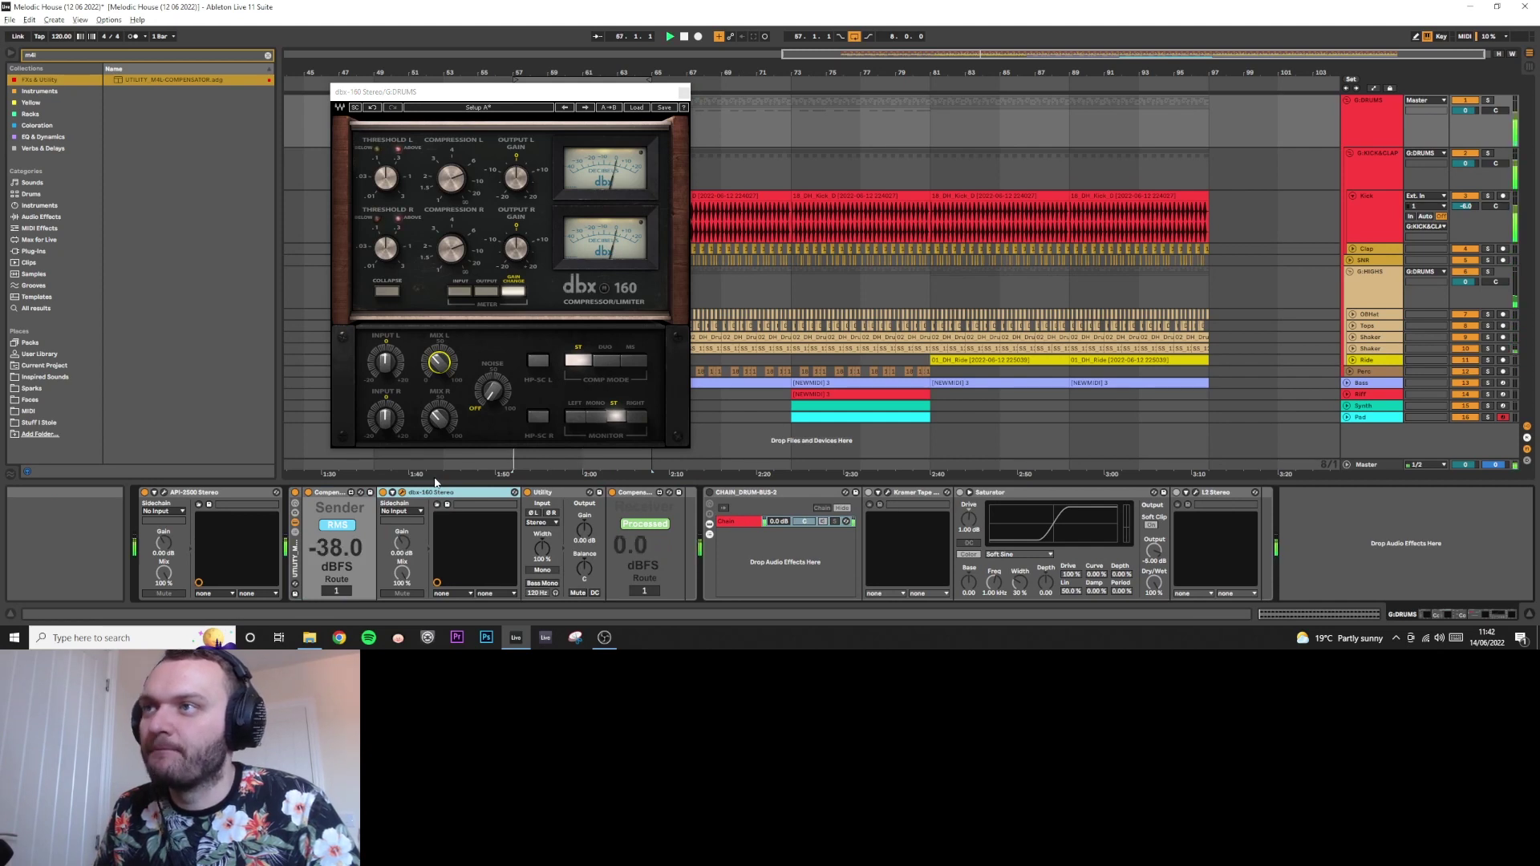
pyautogui.click(519, 180)
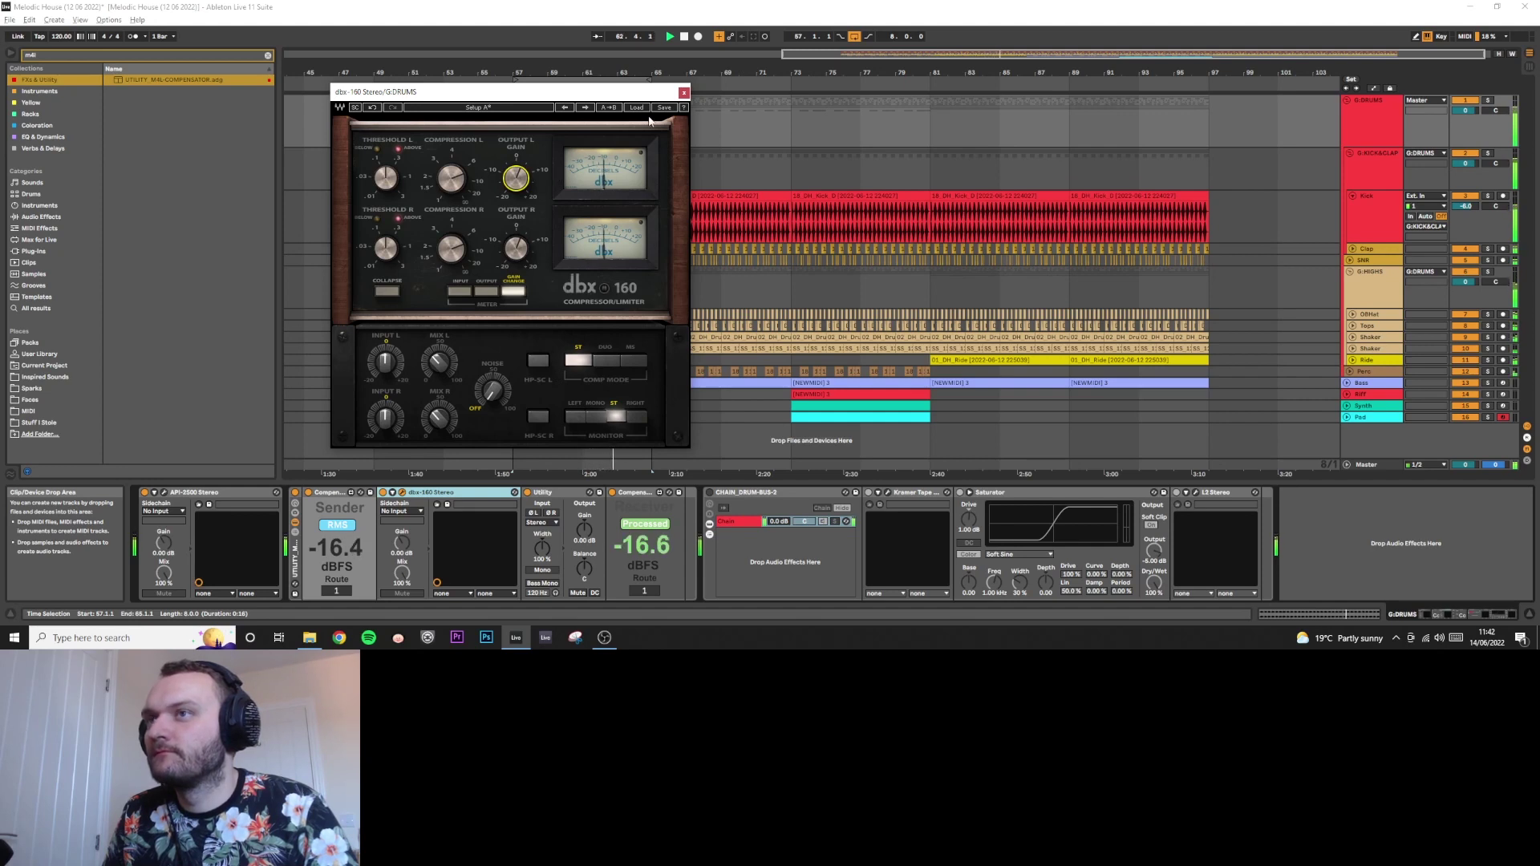
pyautogui.click(684, 93)
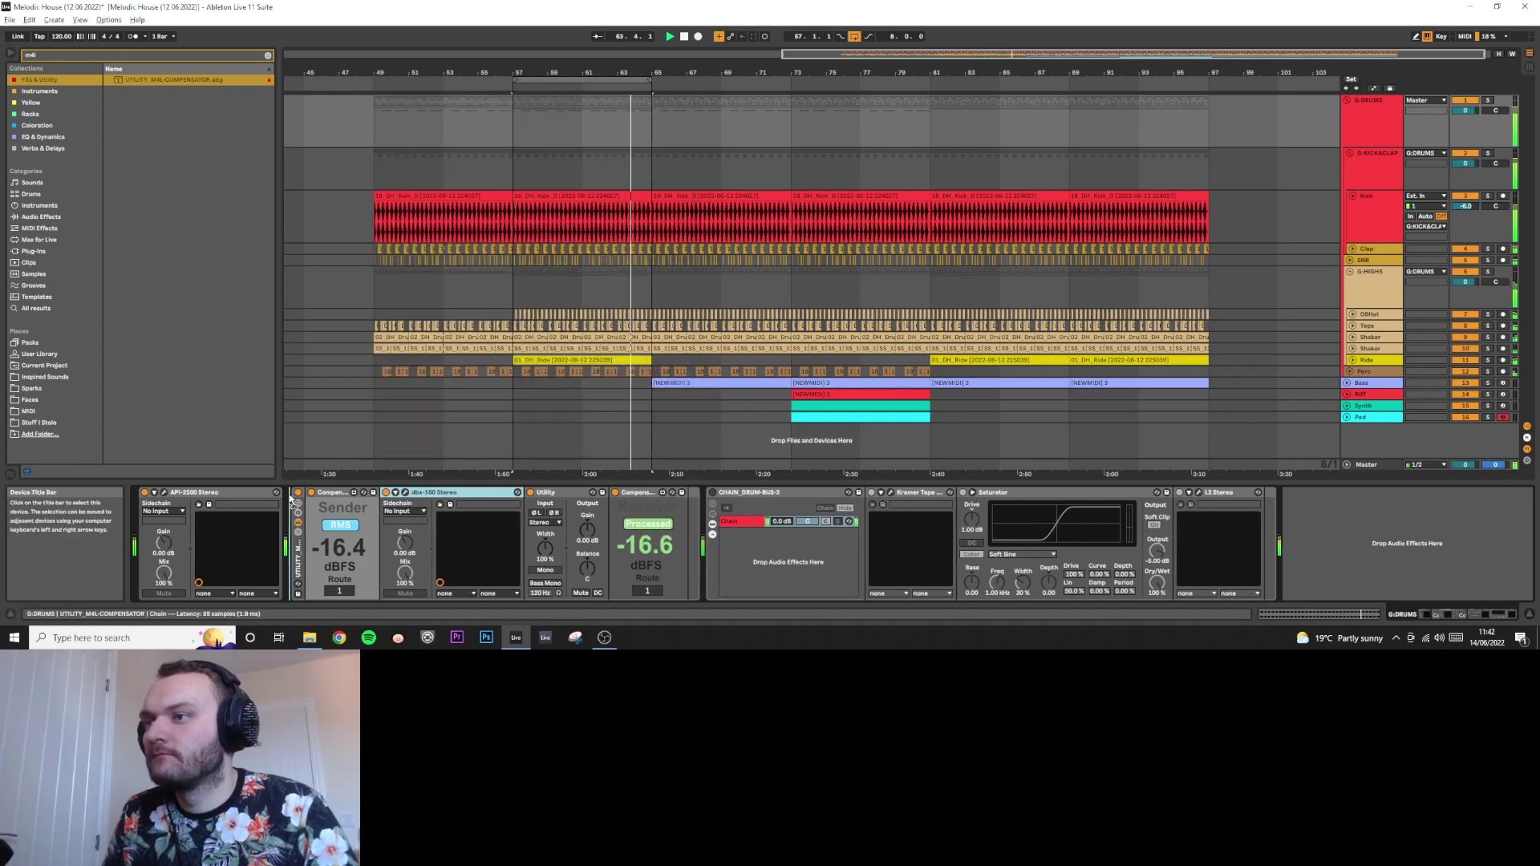
# - Move the dbx 160 ahead of the Sender Compensator and compare it bypassed and active
pyautogui.moveTo(425, 492); pyautogui.dragTo(322, 499)
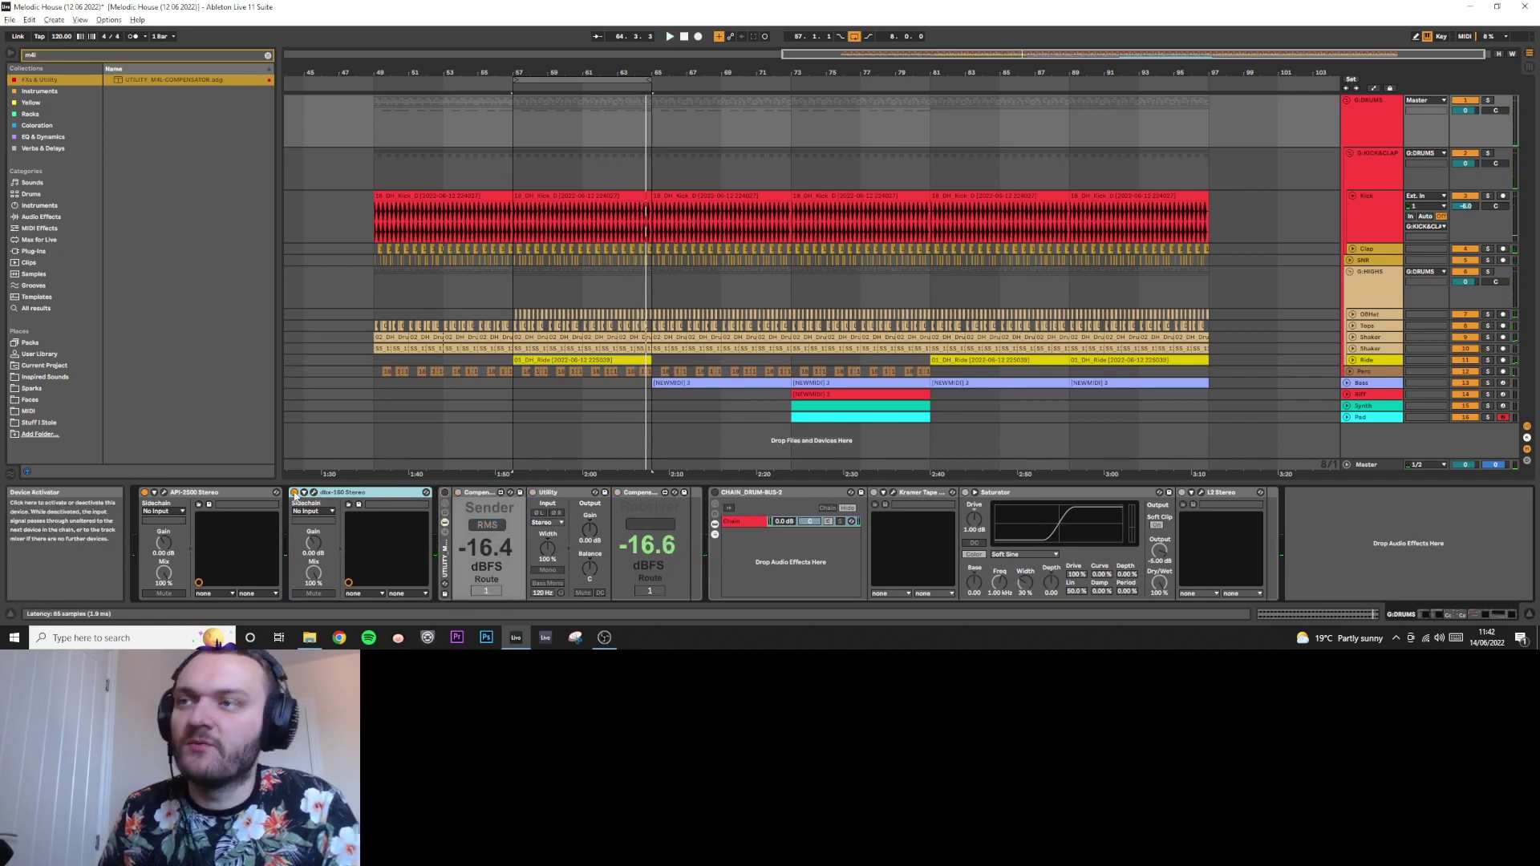
pyautogui.press('space')
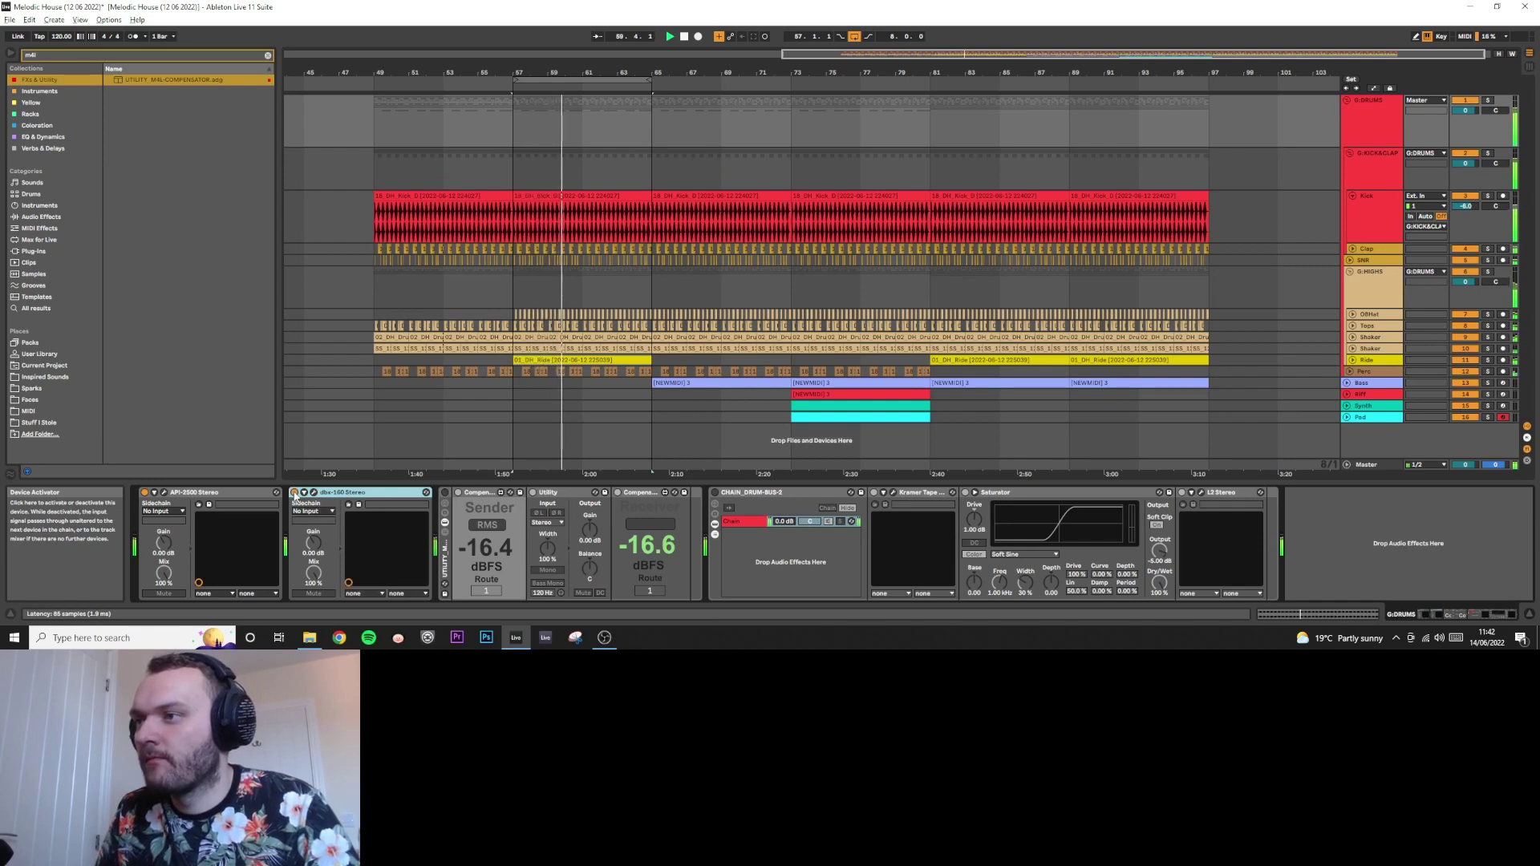
pyautogui.click(295, 493)
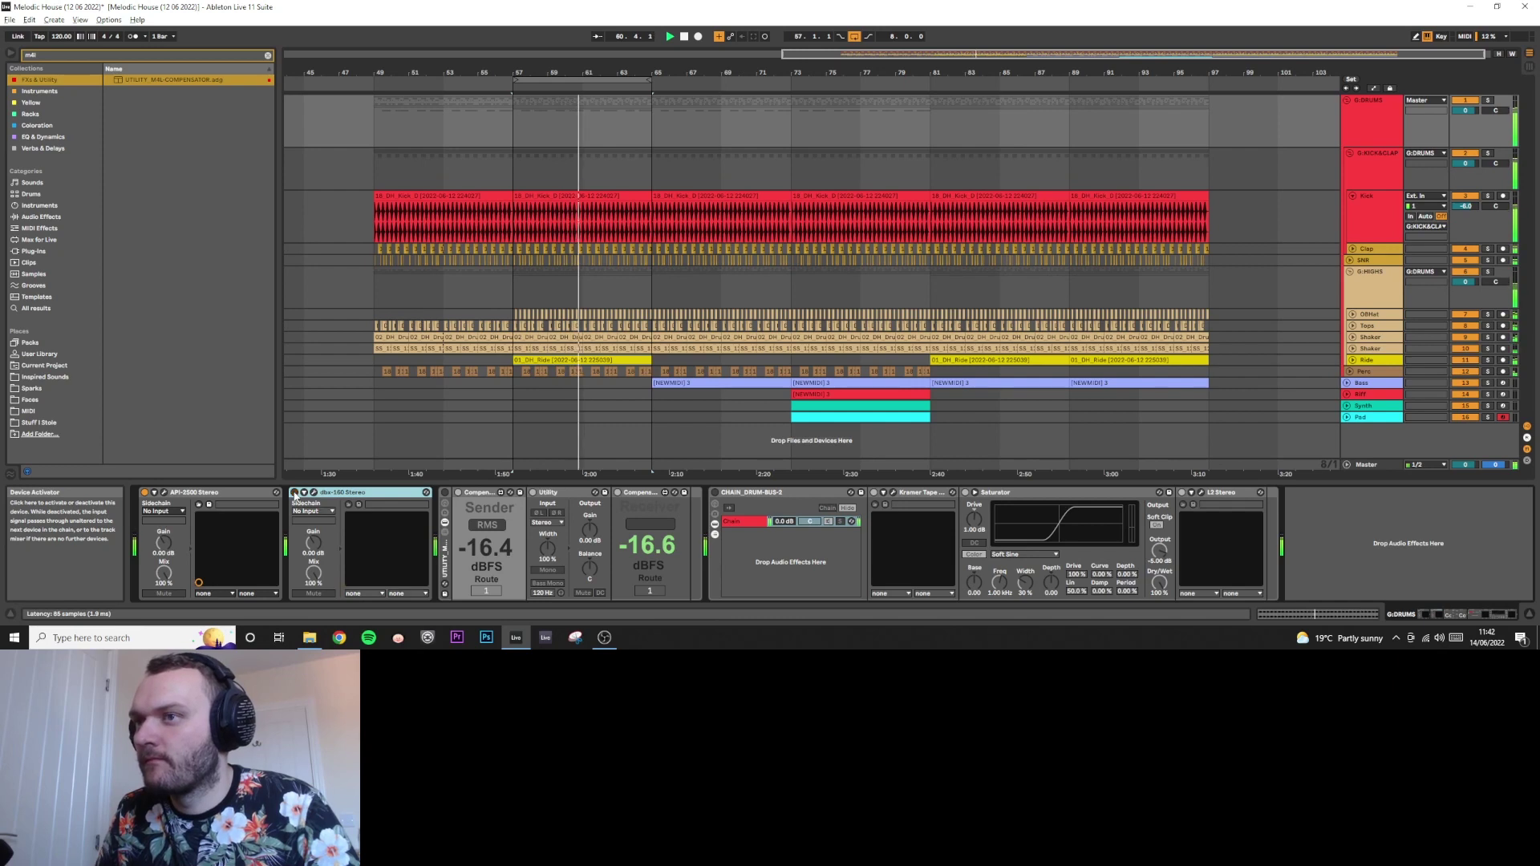
pyautogui.click(294, 492)
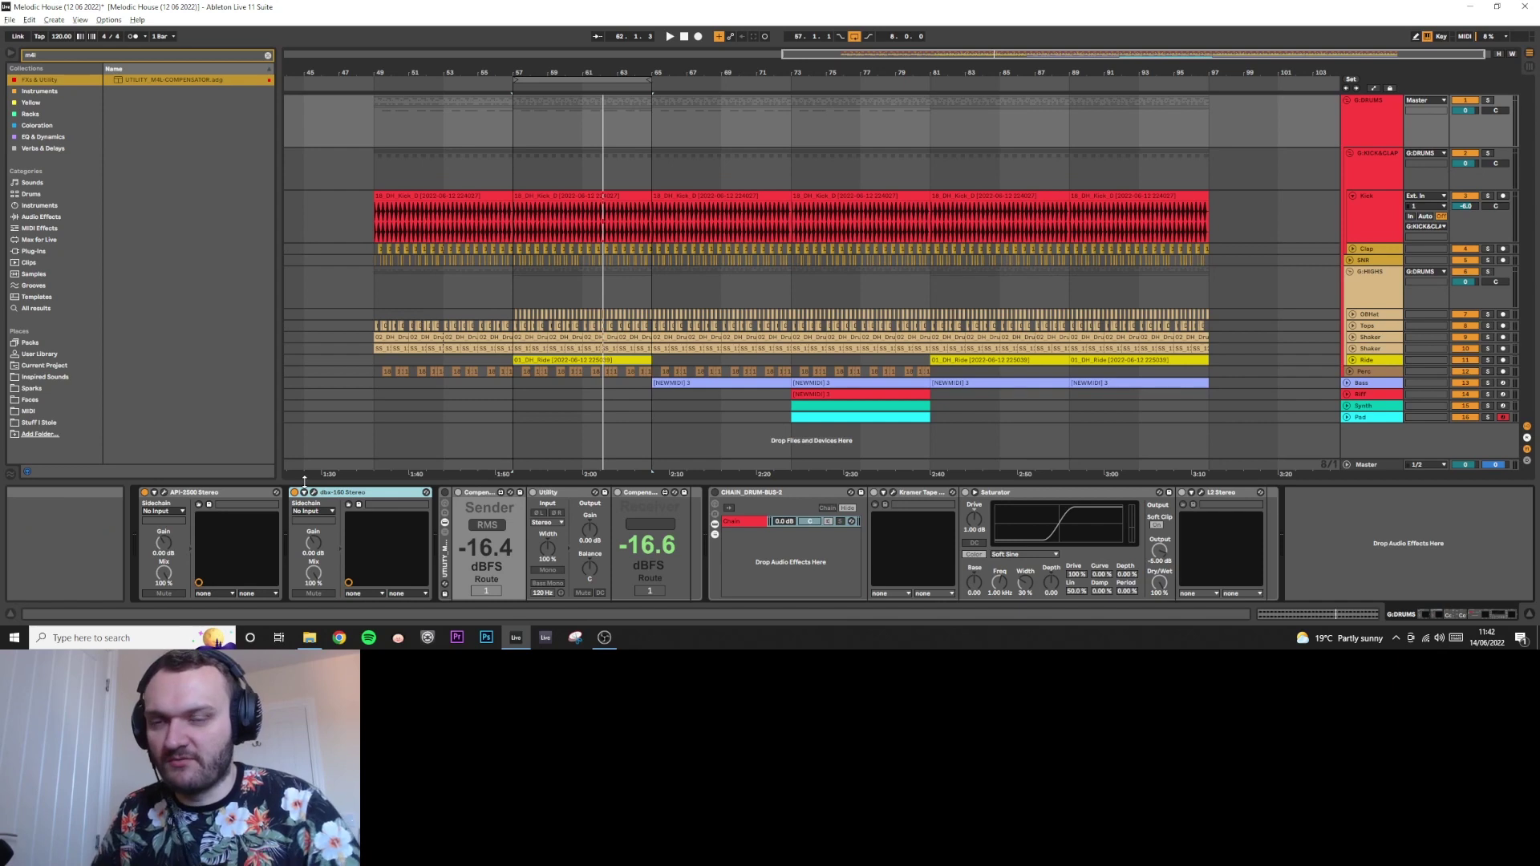
pyautogui.click(904, 497)
# - Move Kramer Tape ahead of CHAIN_DRUM-BUS-2 and lower its tape noise to -15.3
pyautogui.moveTo(853, 506); pyautogui.dragTo(718, 505)
pyautogui.click(735, 492)
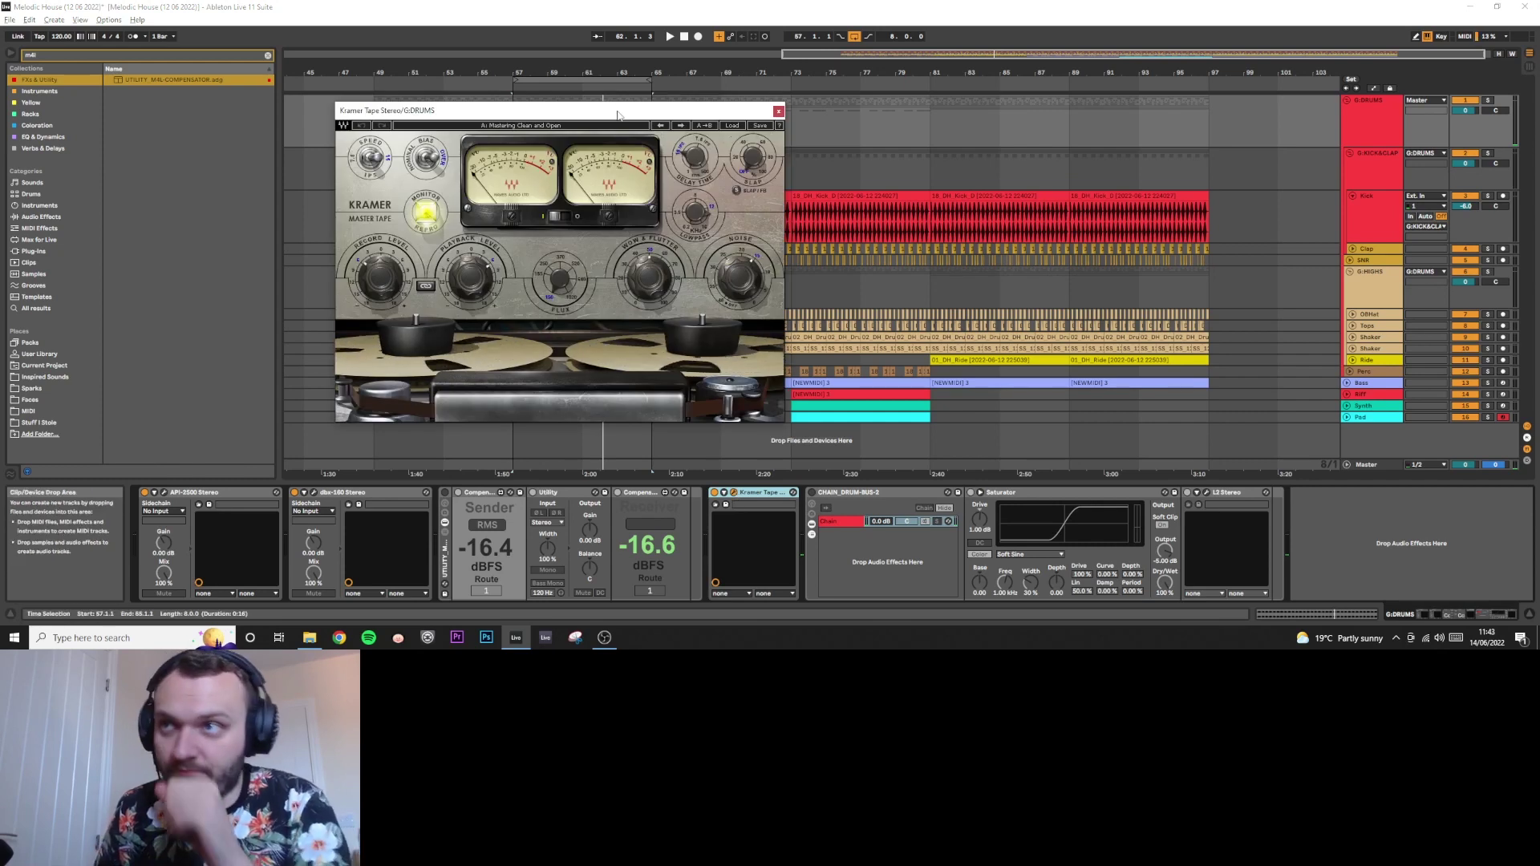
pyautogui.rightClick(618, 115)
pyautogui.click(616, 115)
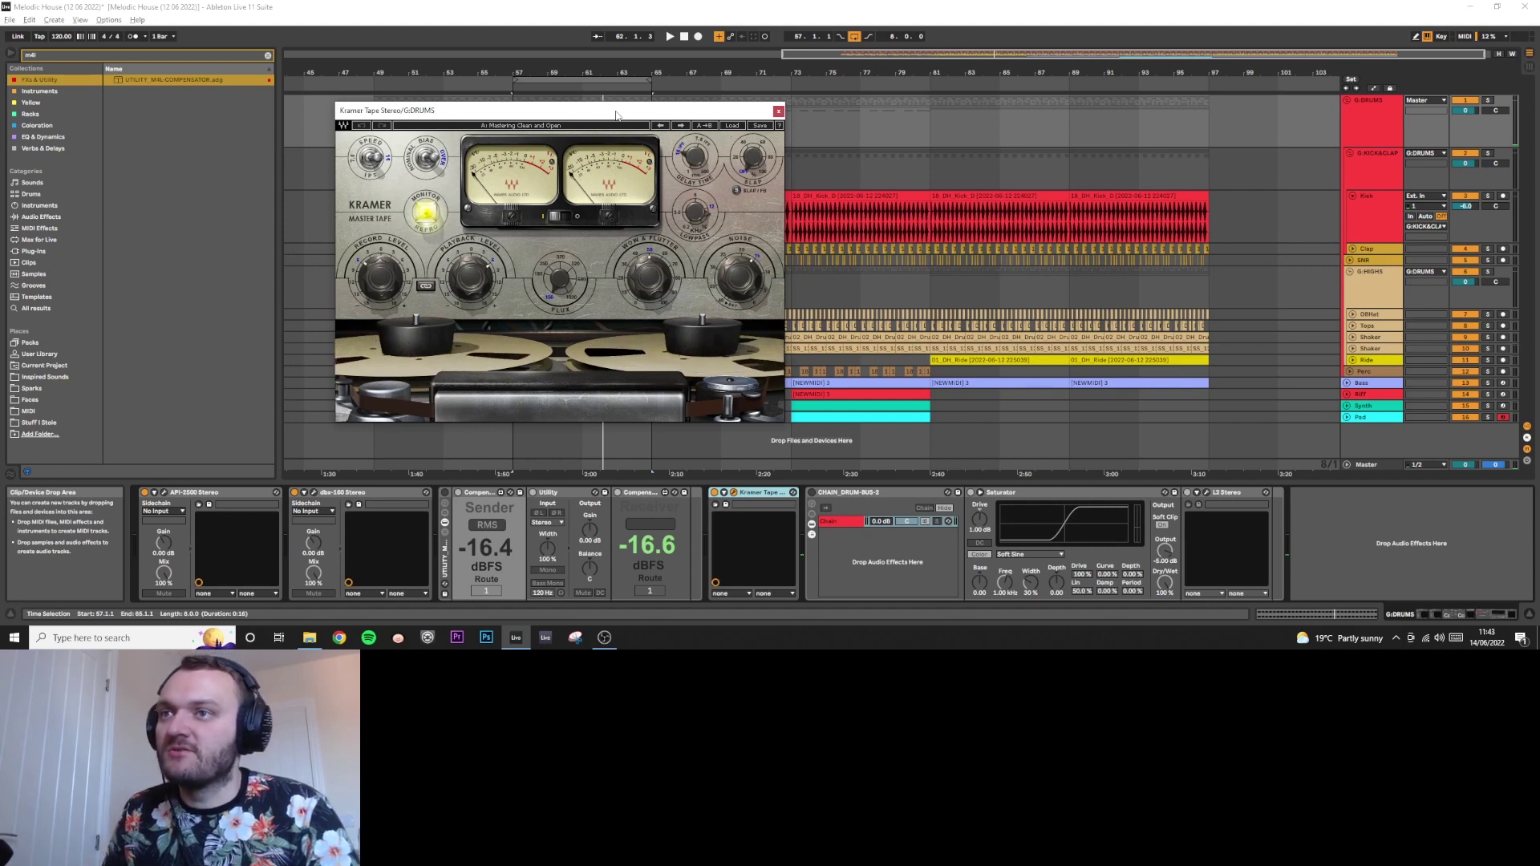
pyautogui.moveTo(738, 277); pyautogui.dragTo(738, 283)
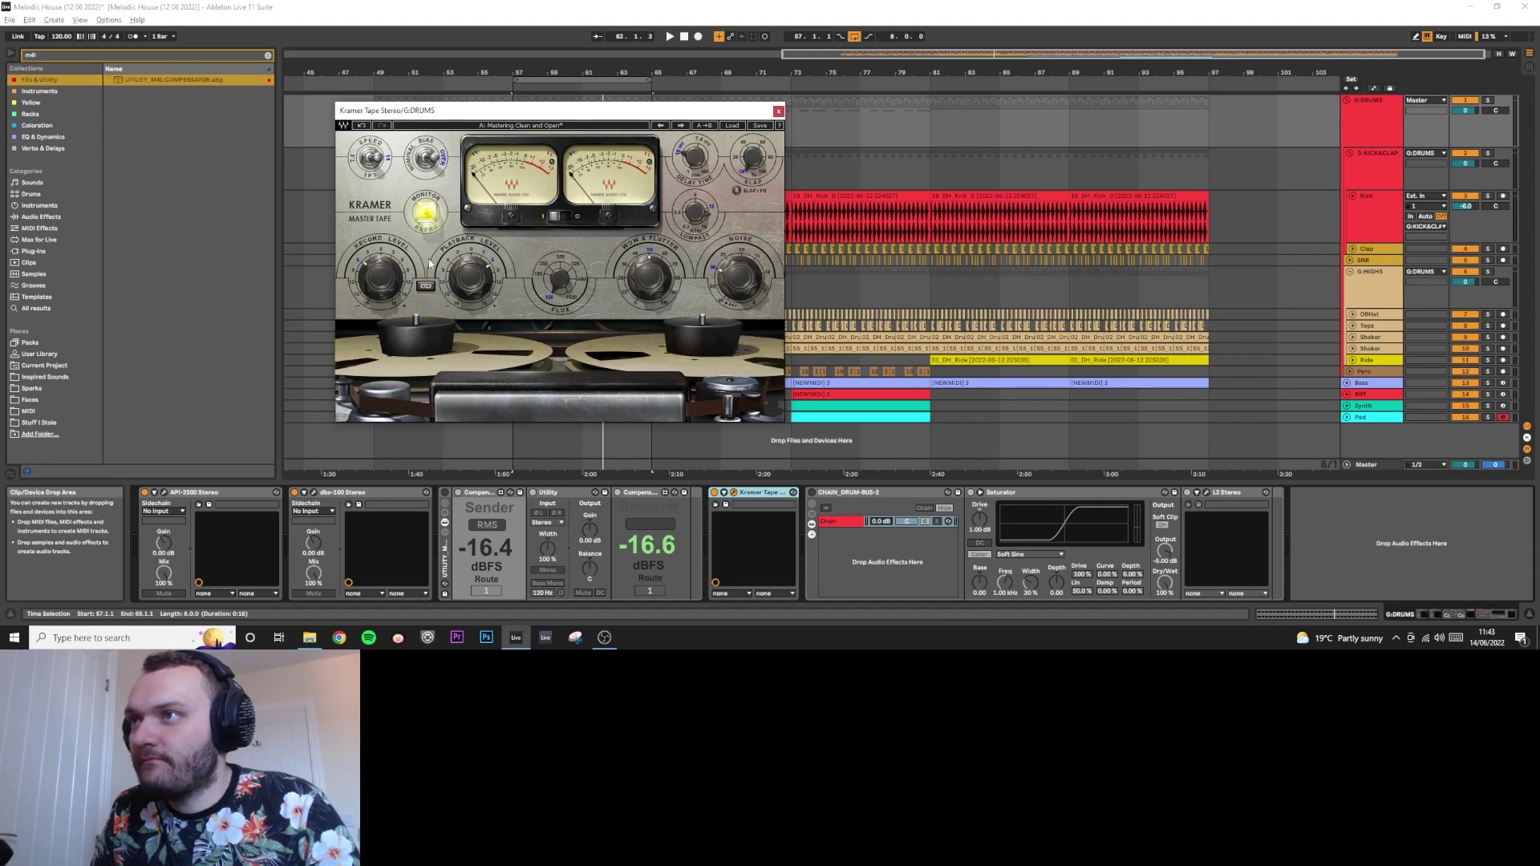
pyautogui.press('space')
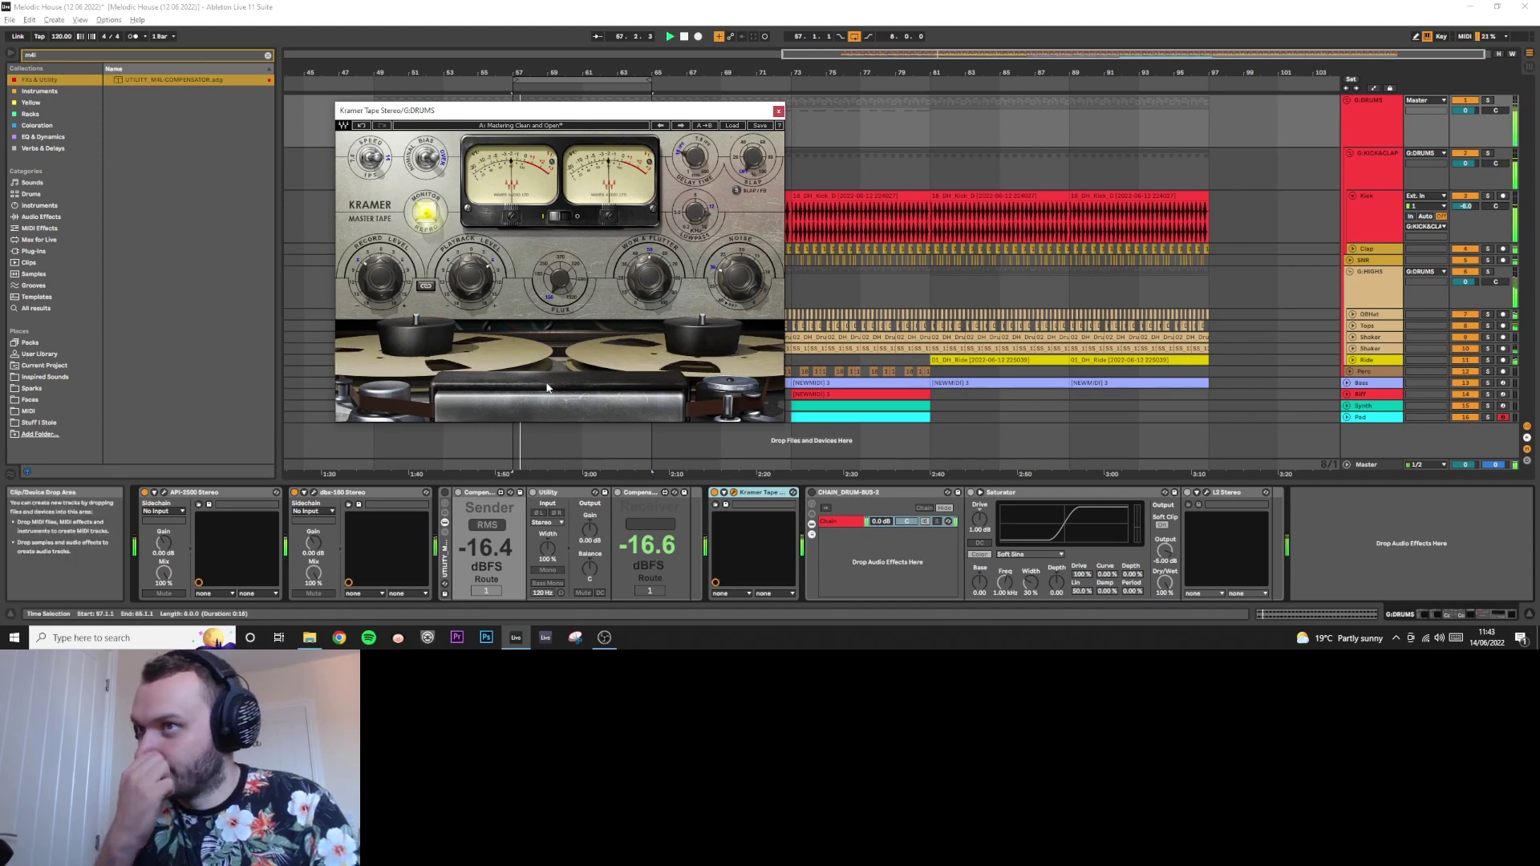
# - Set Kramer Tape's record level to 8.2, flux to 382.0 and speed to 7.5 ips
pyautogui.click(713, 495)
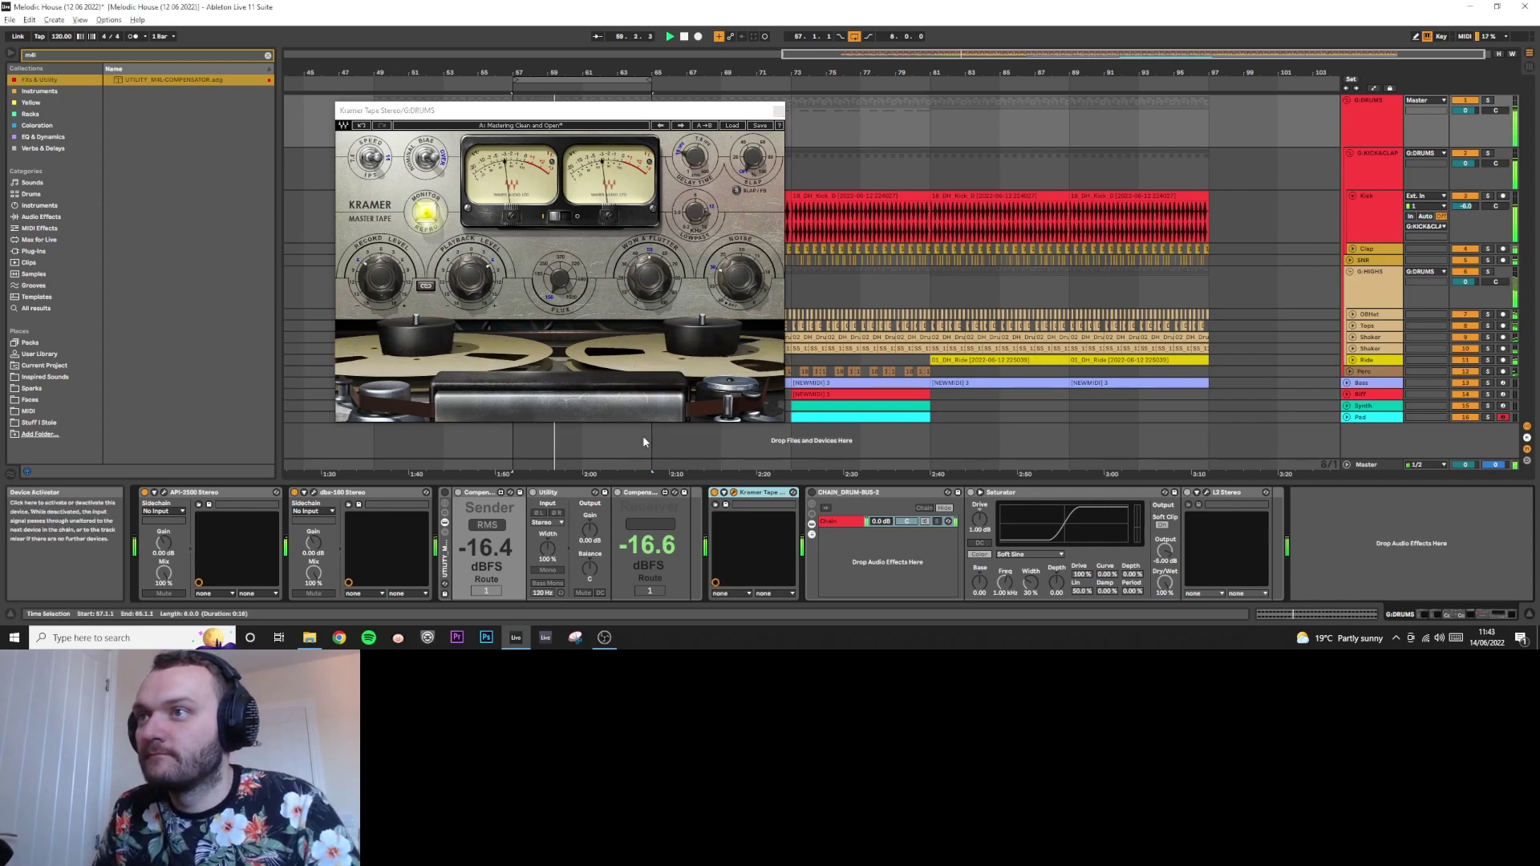
pyautogui.click(420, 289)
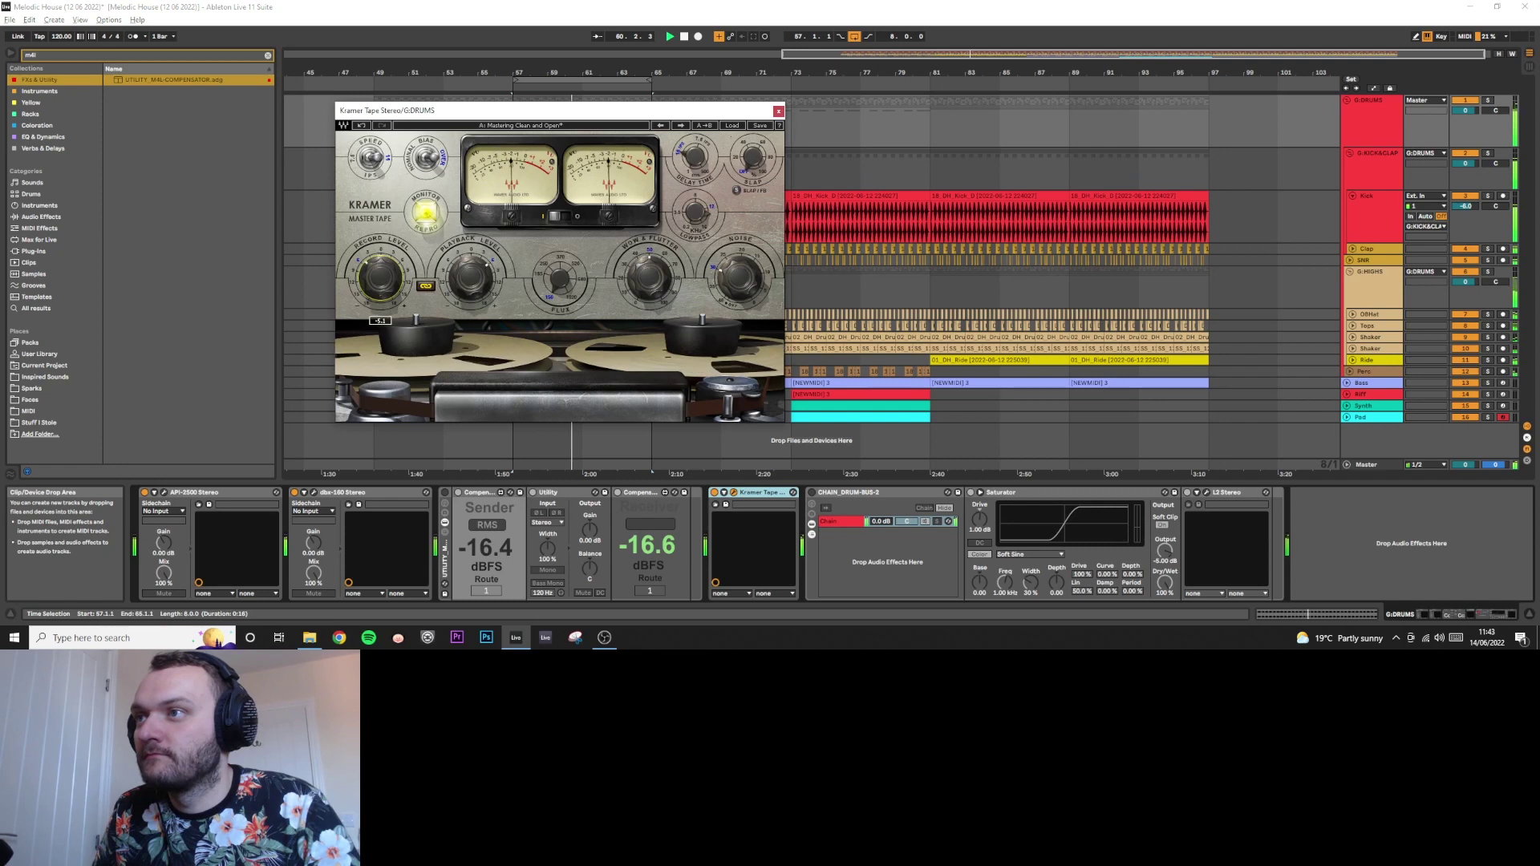
pyautogui.moveTo(379, 278); pyautogui.dragTo(380, 289)
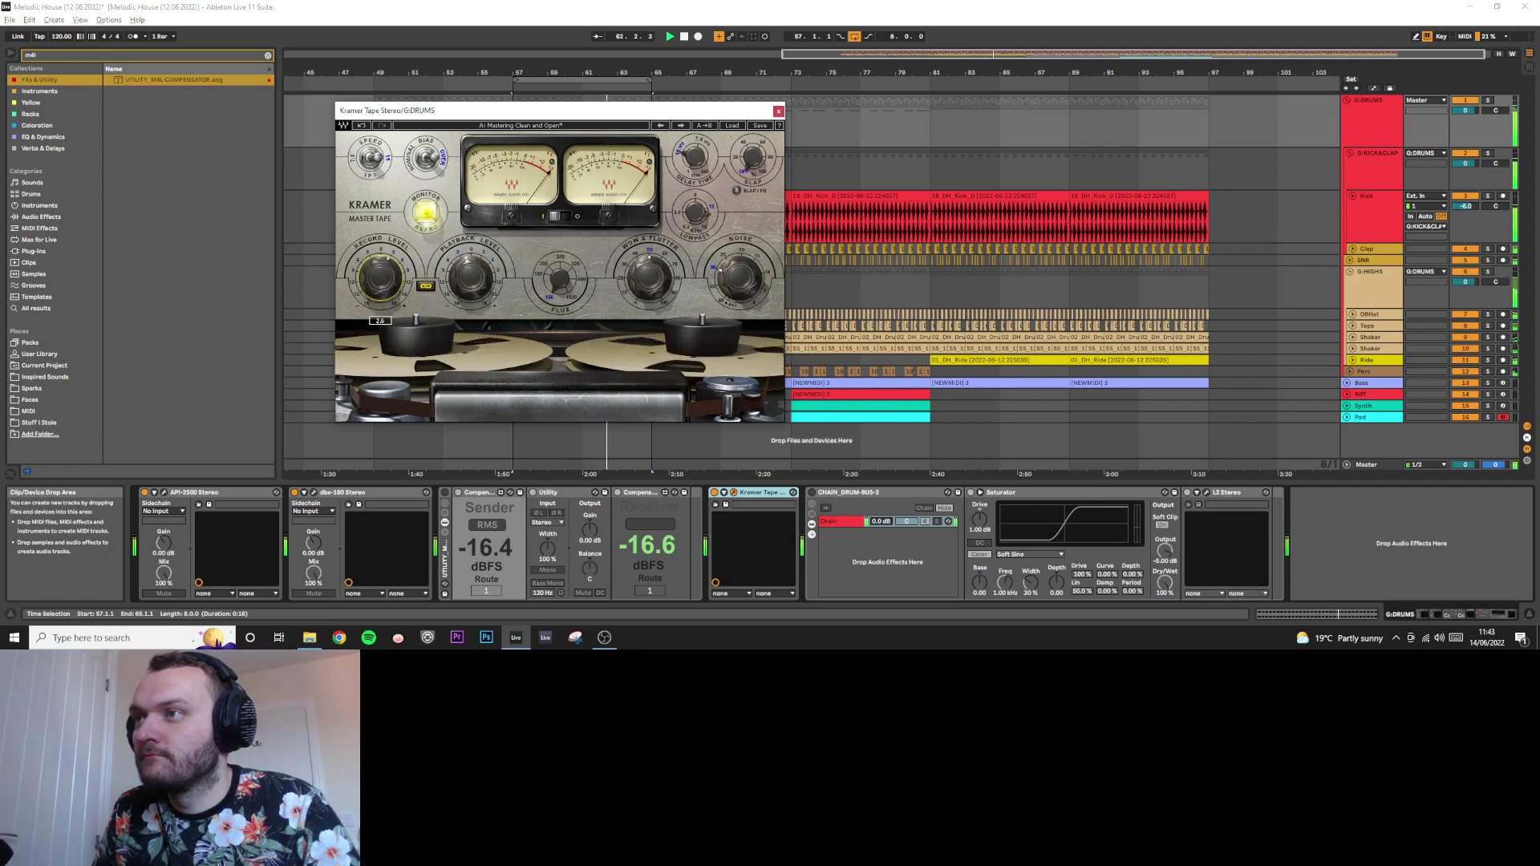
pyautogui.moveTo(560, 279); pyautogui.dragTo(559, 292)
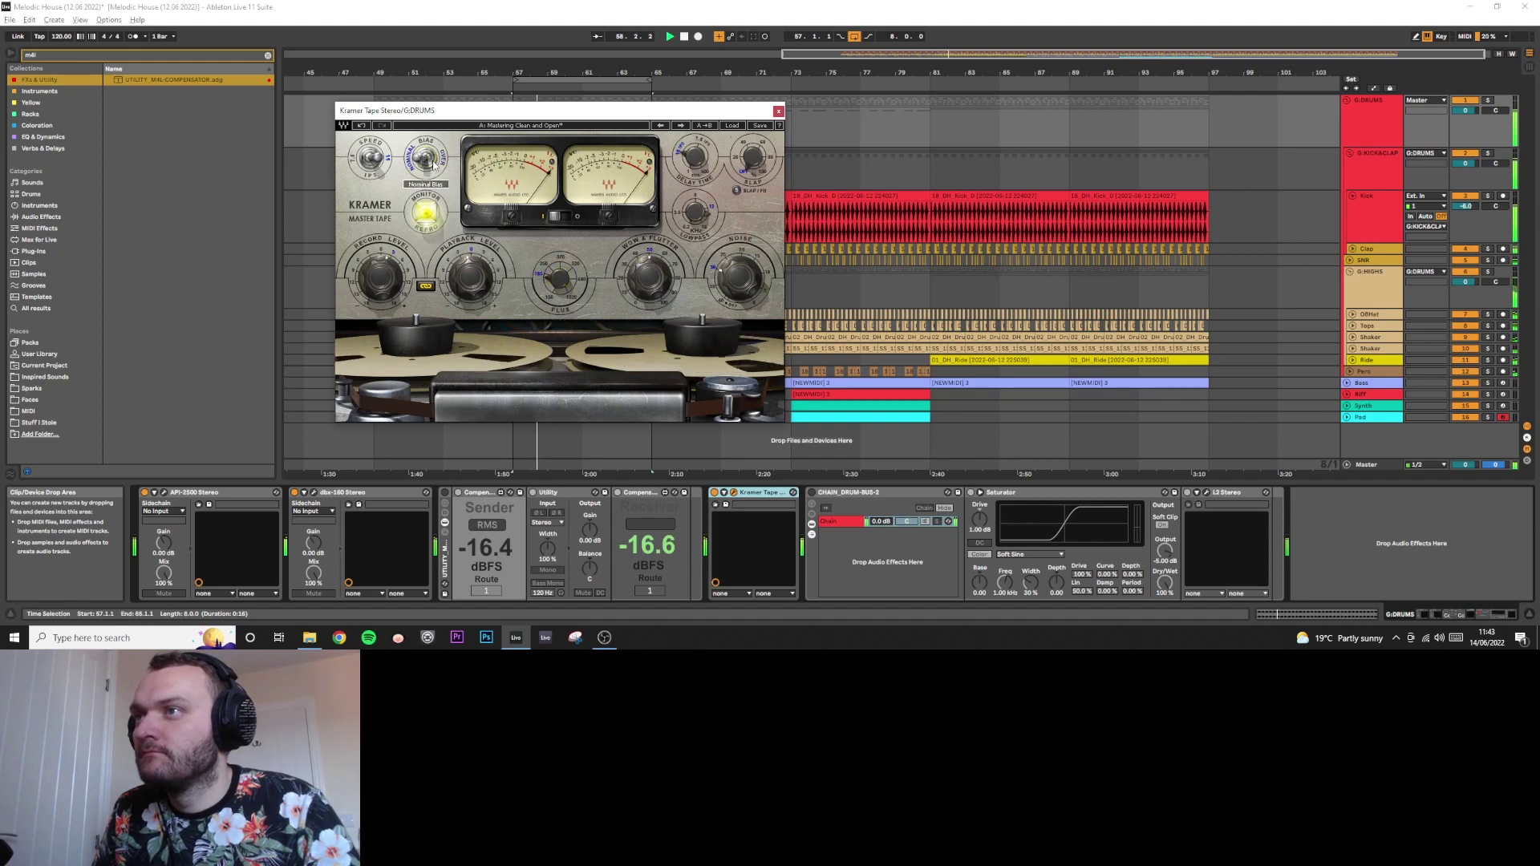
pyautogui.moveTo(368, 163)
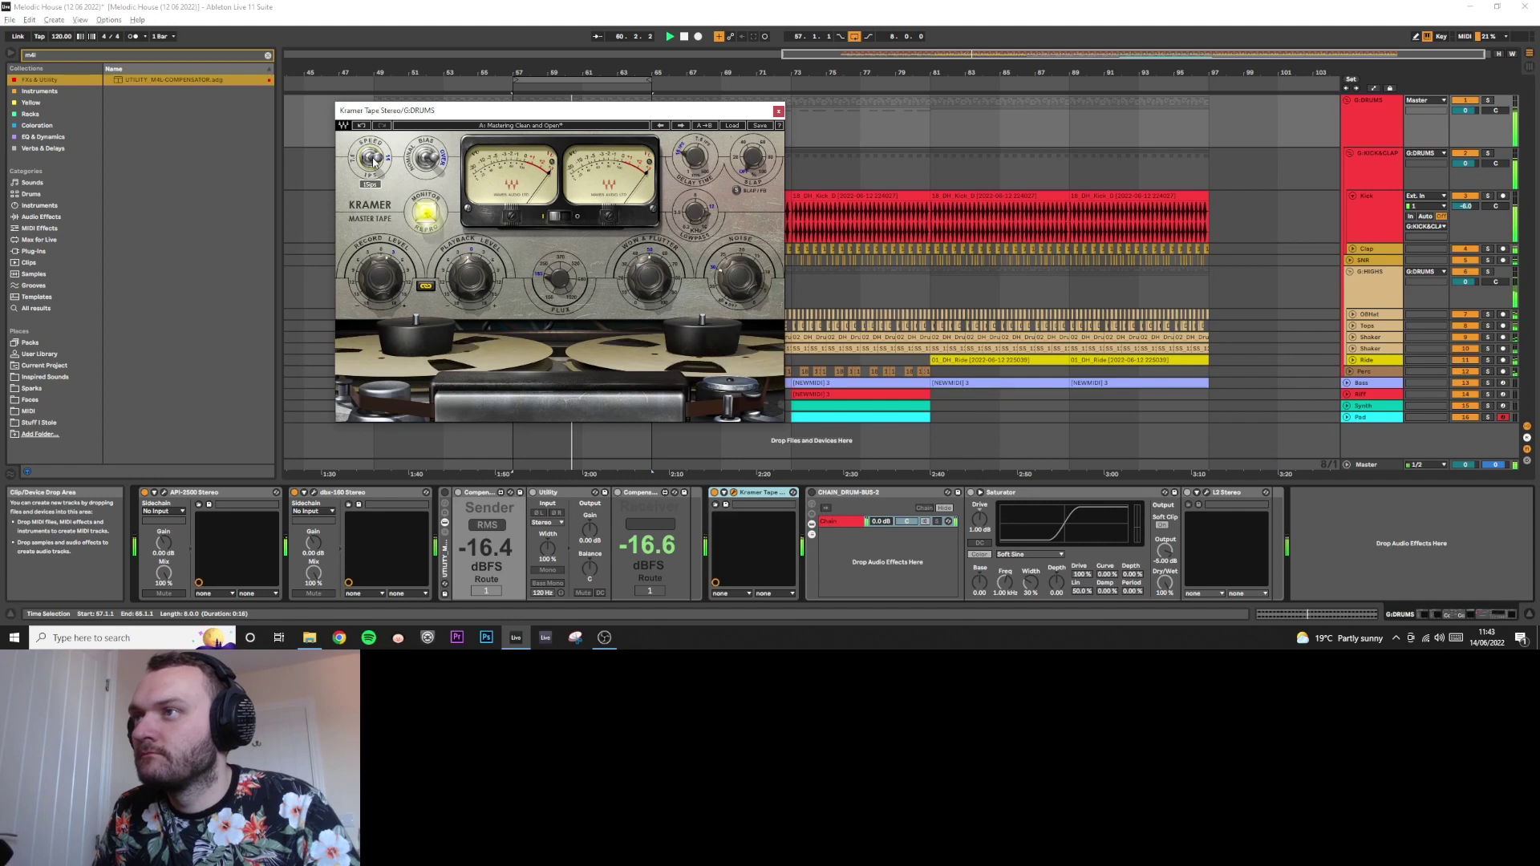
pyautogui.click(374, 161)
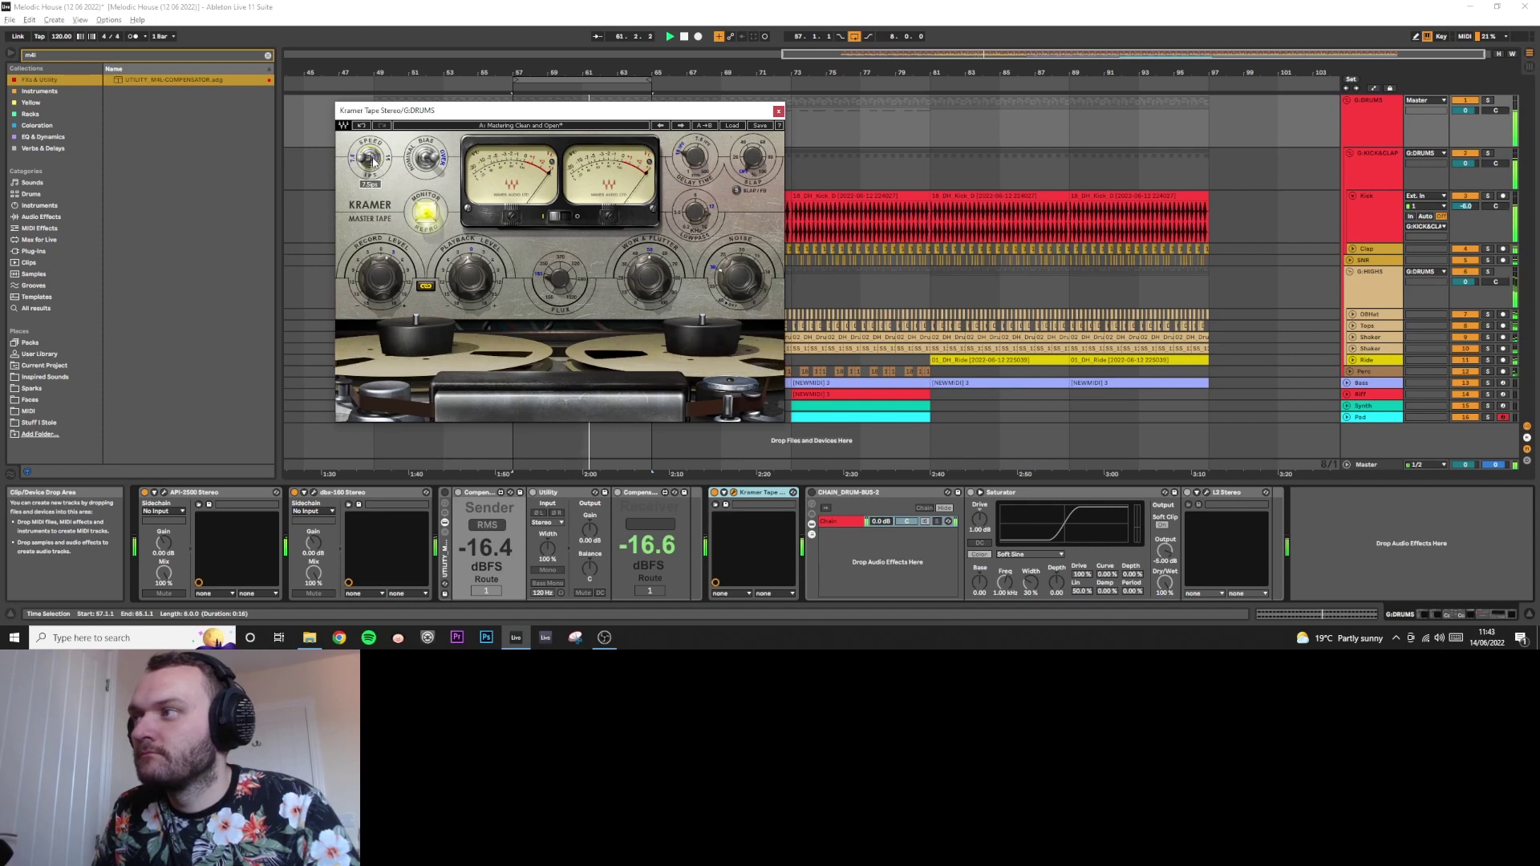
# - Switch Kramer Tape's speed to 15 ips and audition it
pyautogui.click(374, 160)
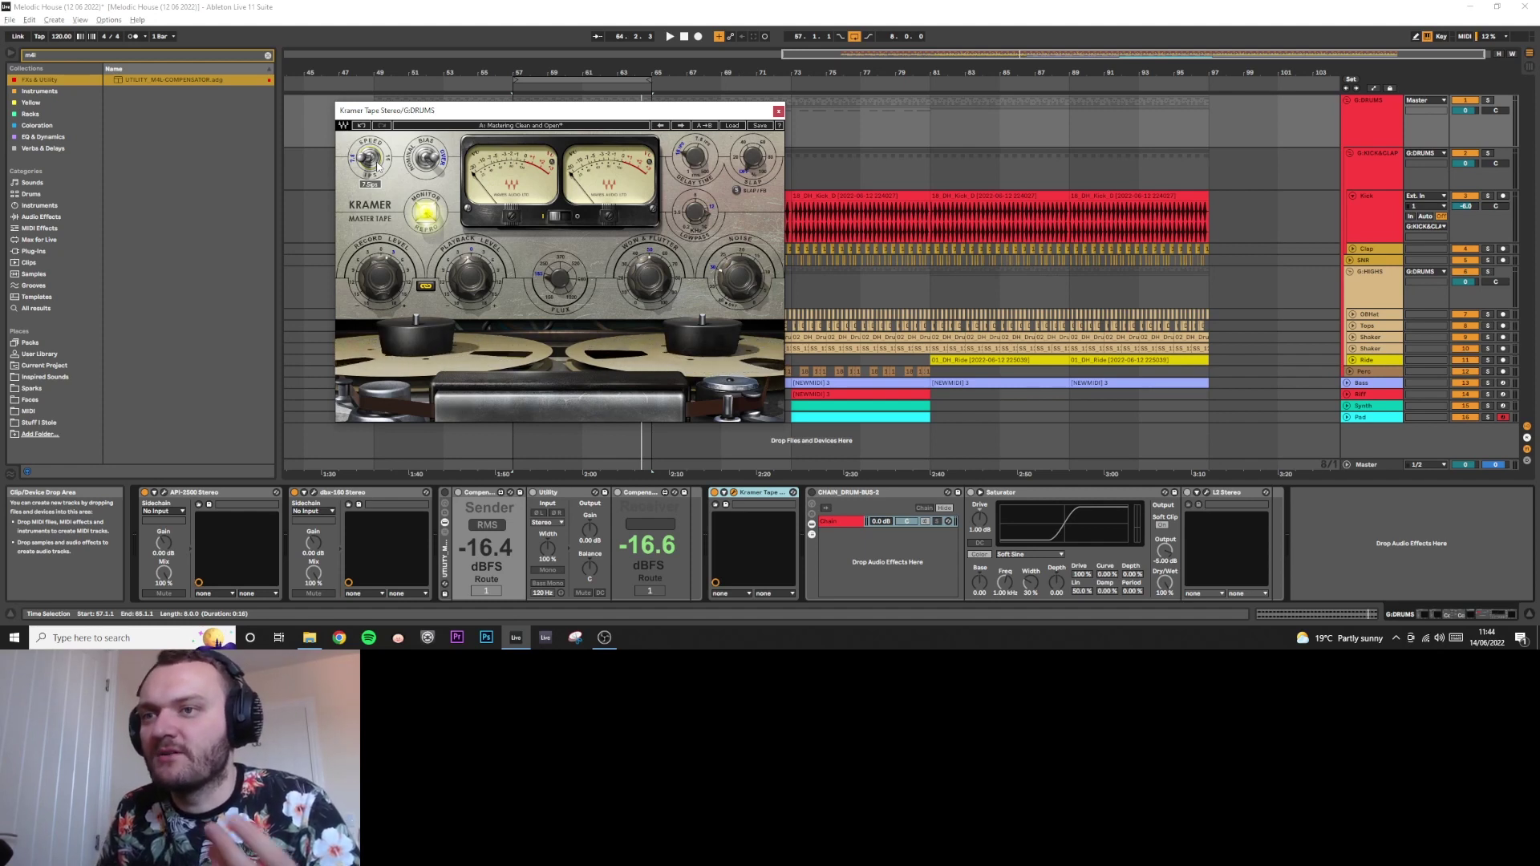
pyautogui.press('space')
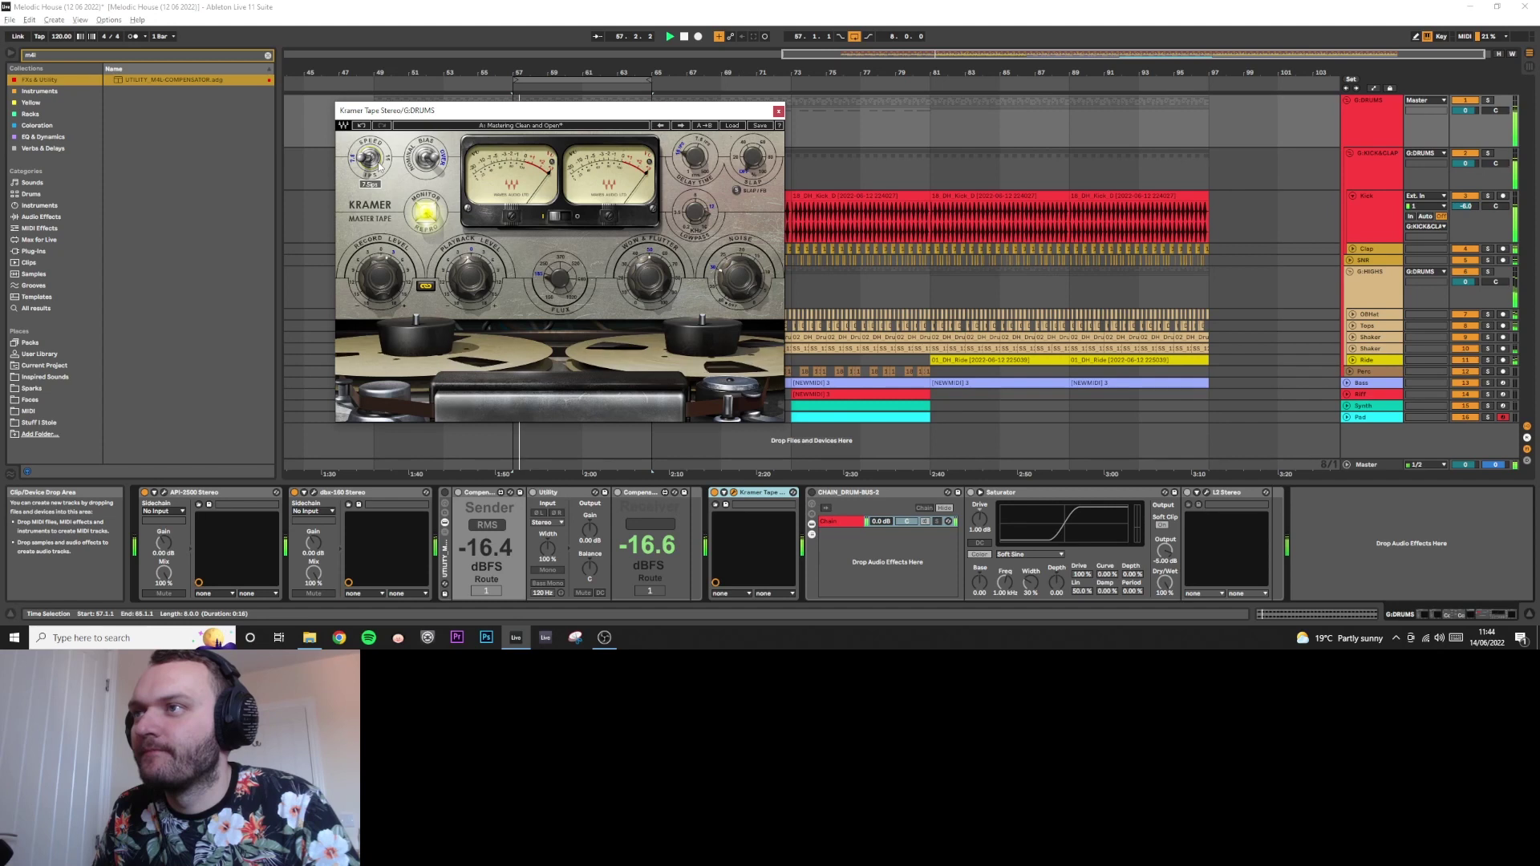
pyautogui.click(376, 162)
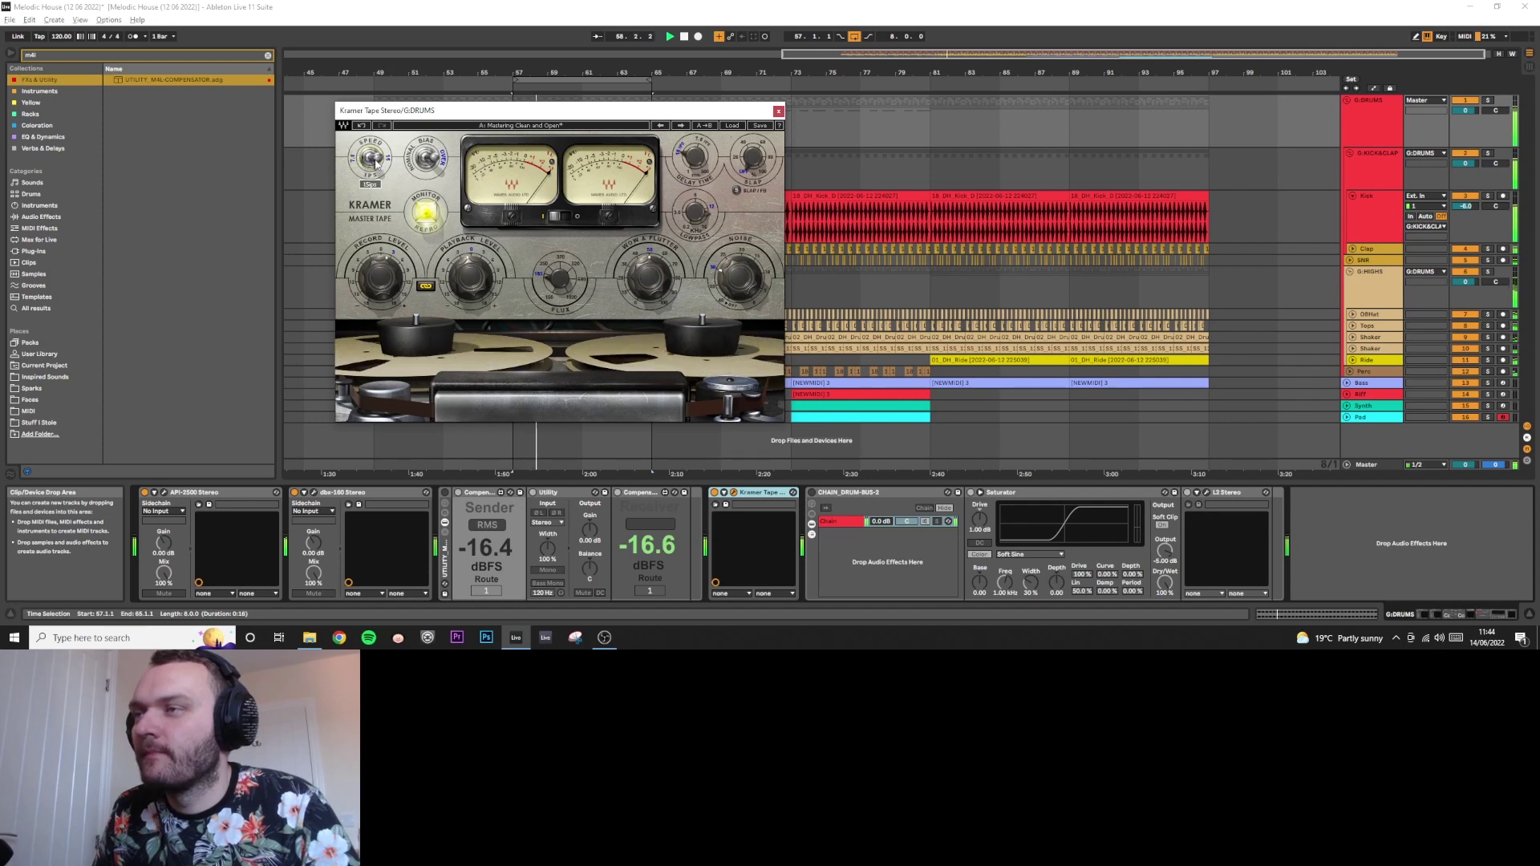
# - Reorder the chain so the Sender Compensator follows Kramer Tape
pyautogui.click(454, 496)
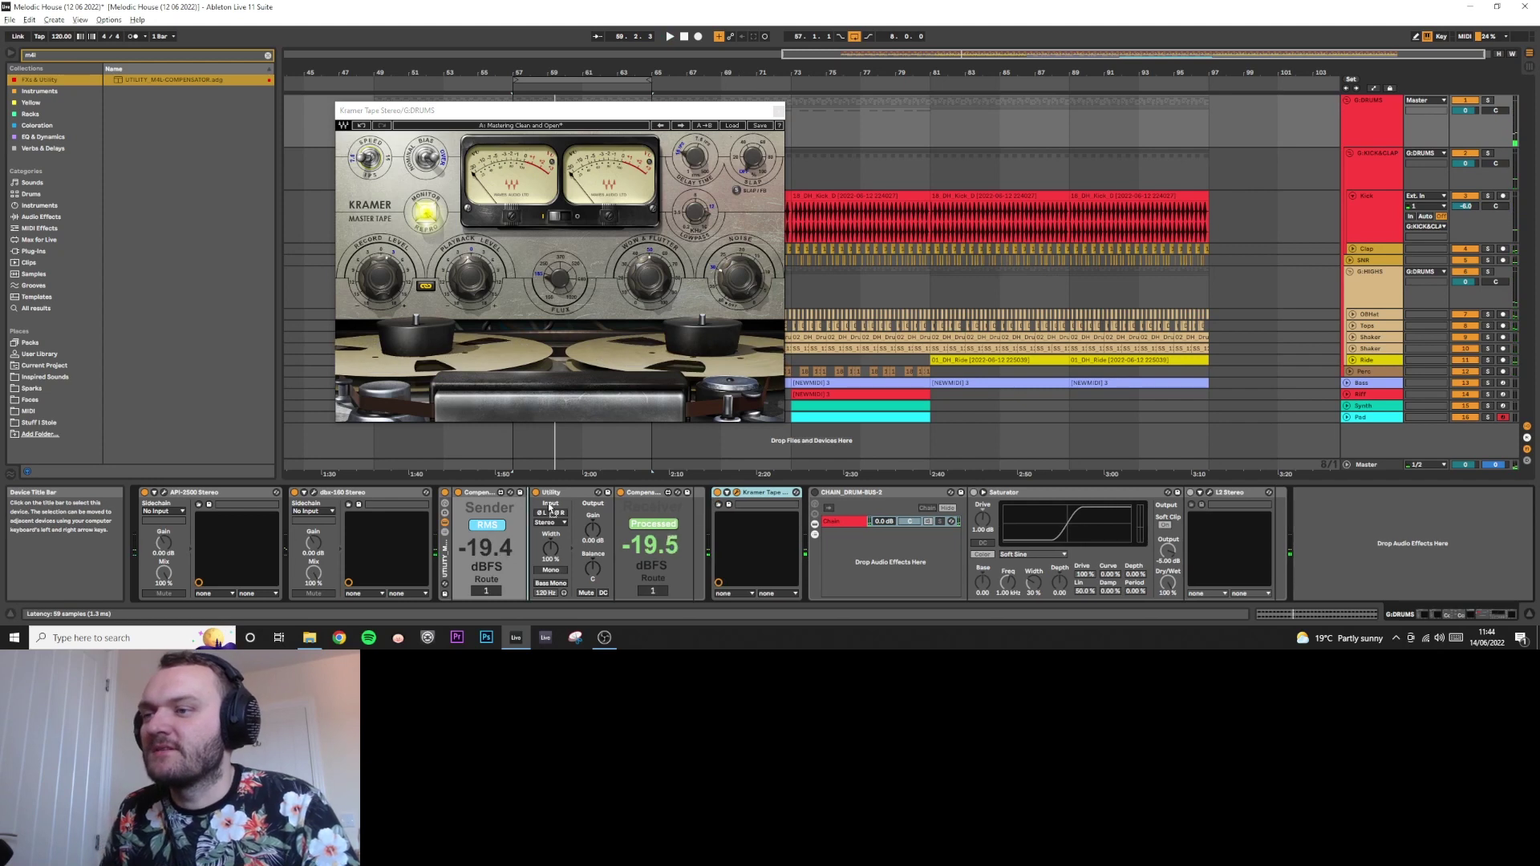
pyautogui.hotkey('ctrl', 'z')
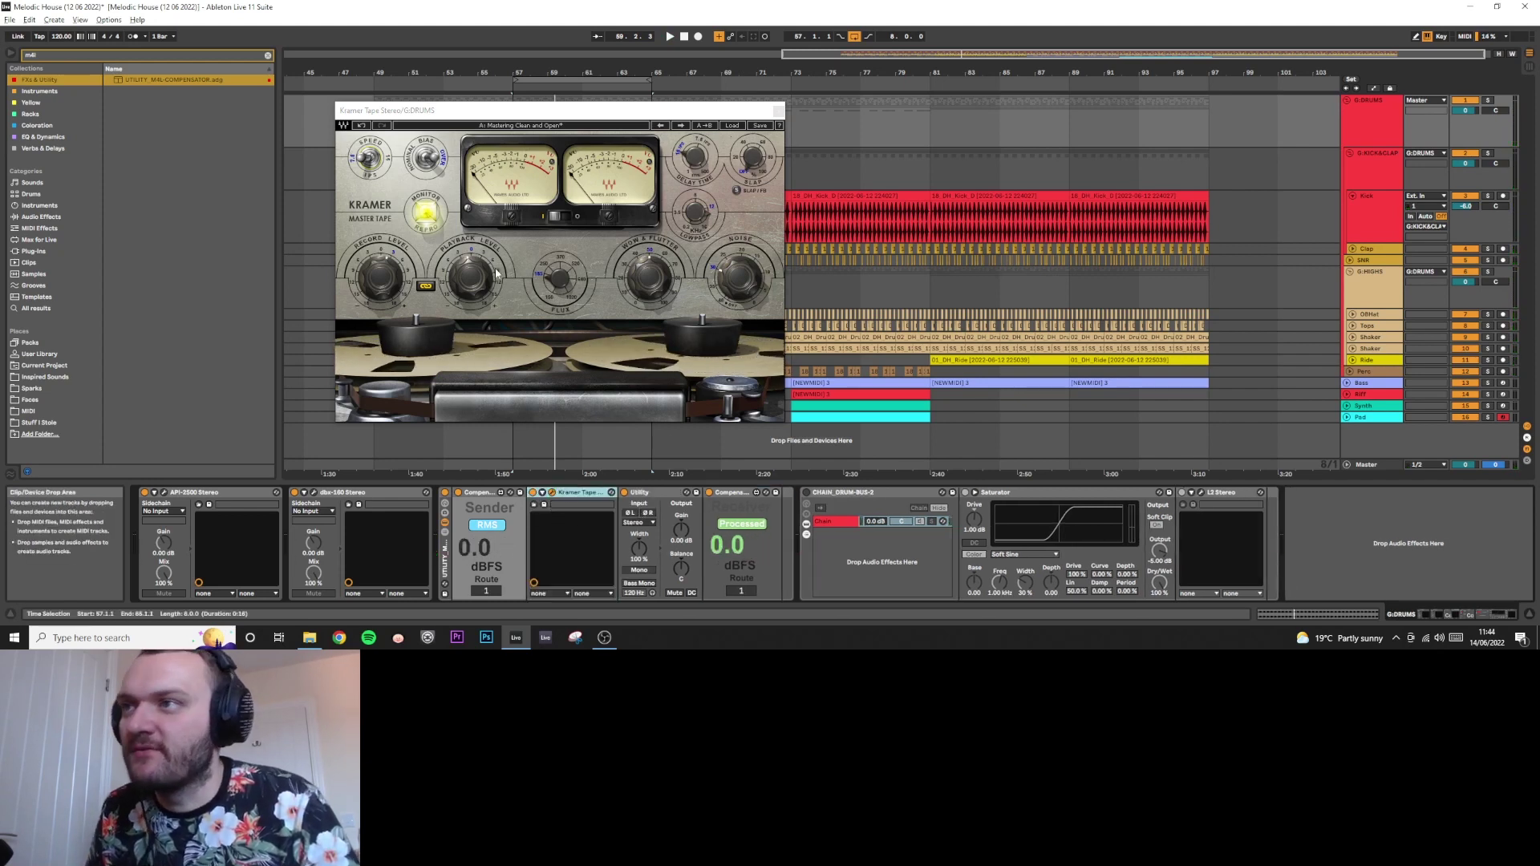
pyautogui.press('space')
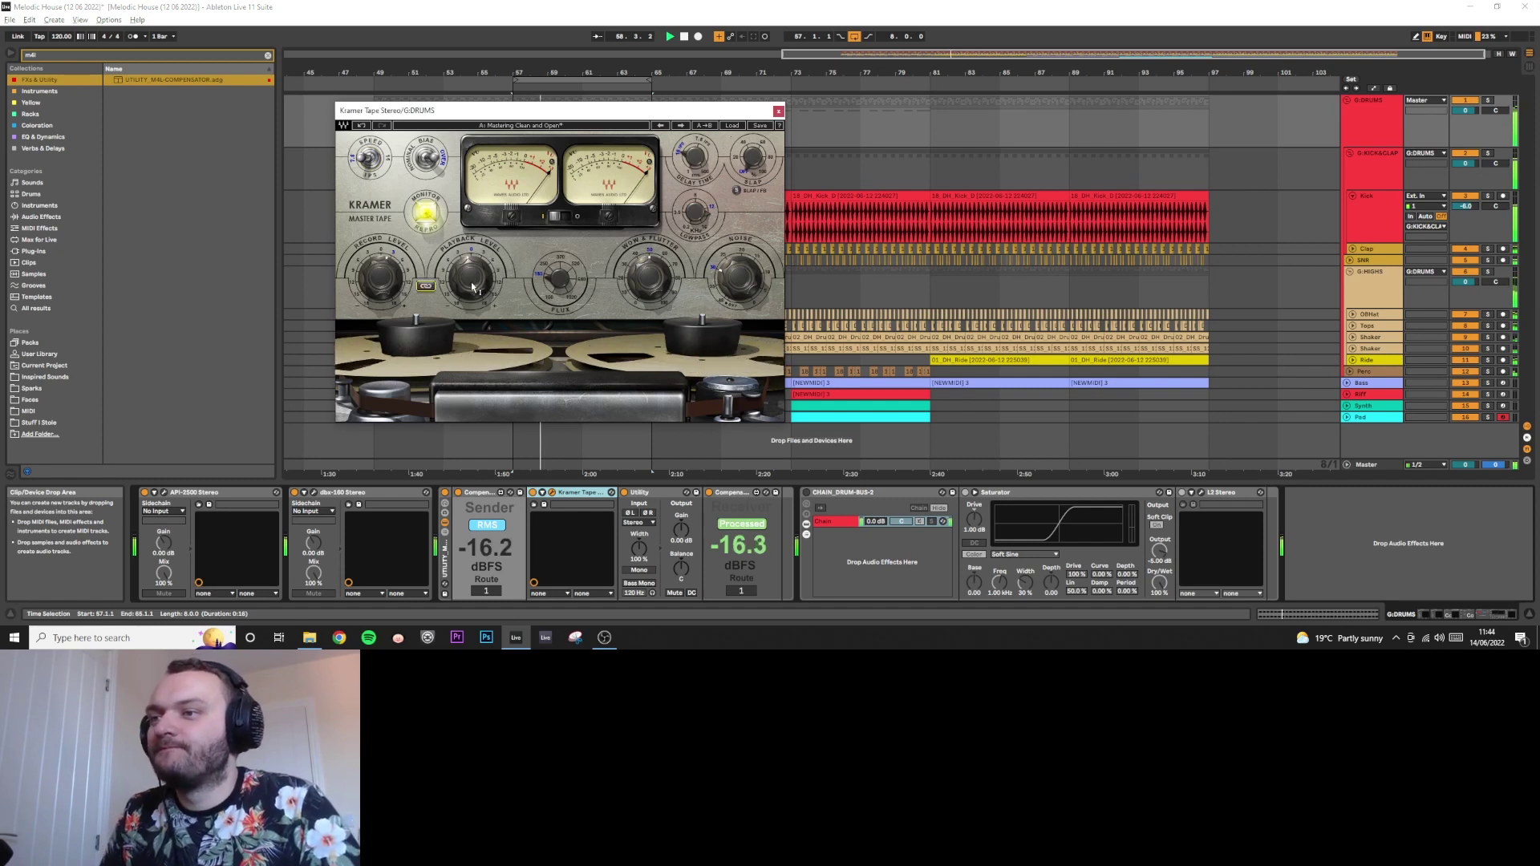
pyautogui.moveTo(472, 287)
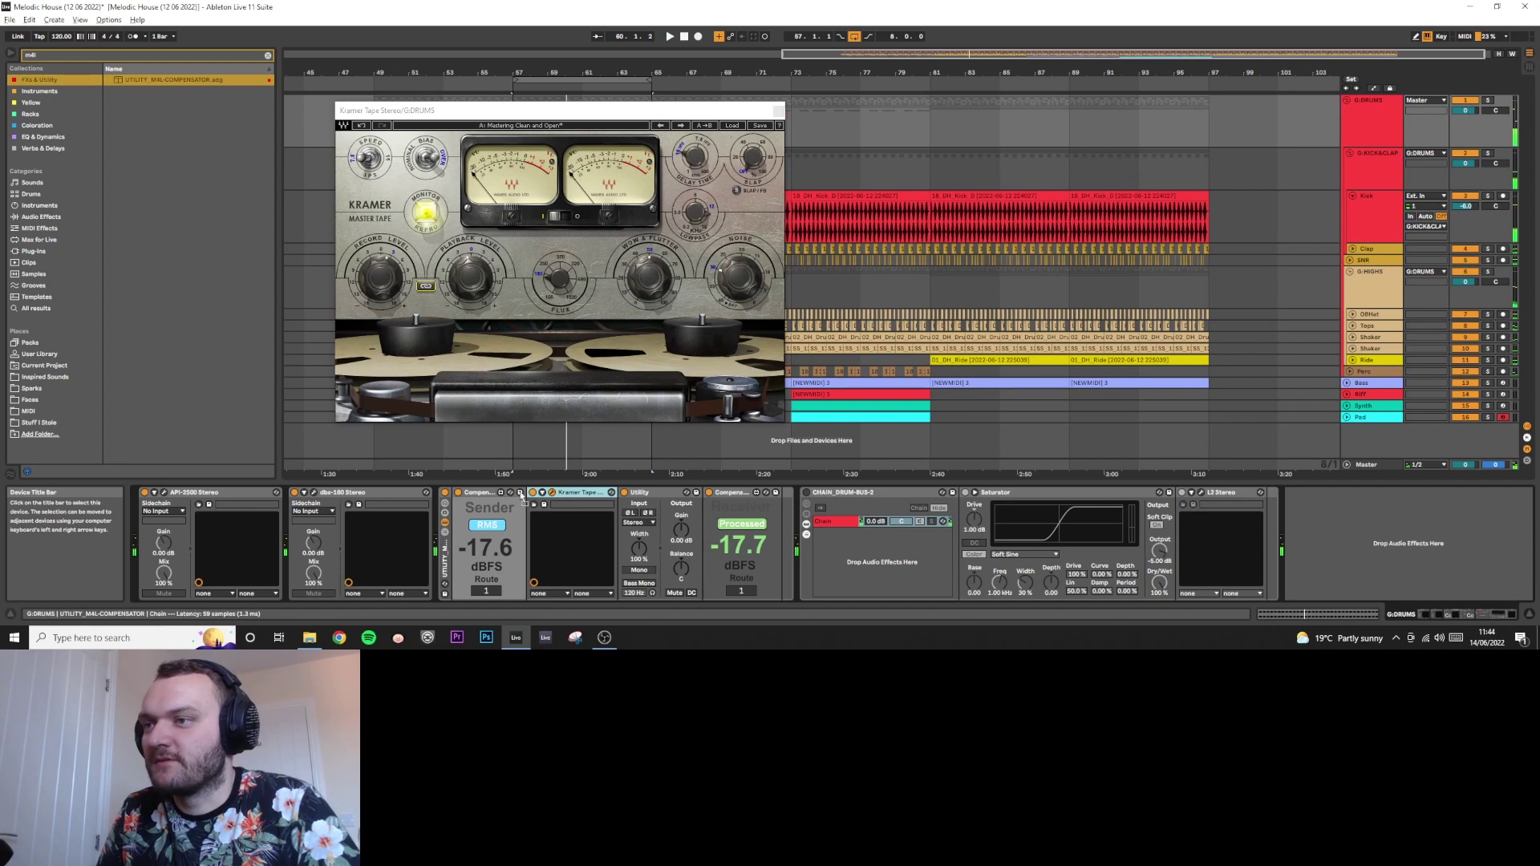
pyautogui.click(426, 503)
pyautogui.moveTo(481, 492); pyautogui.dragTo(562, 492)
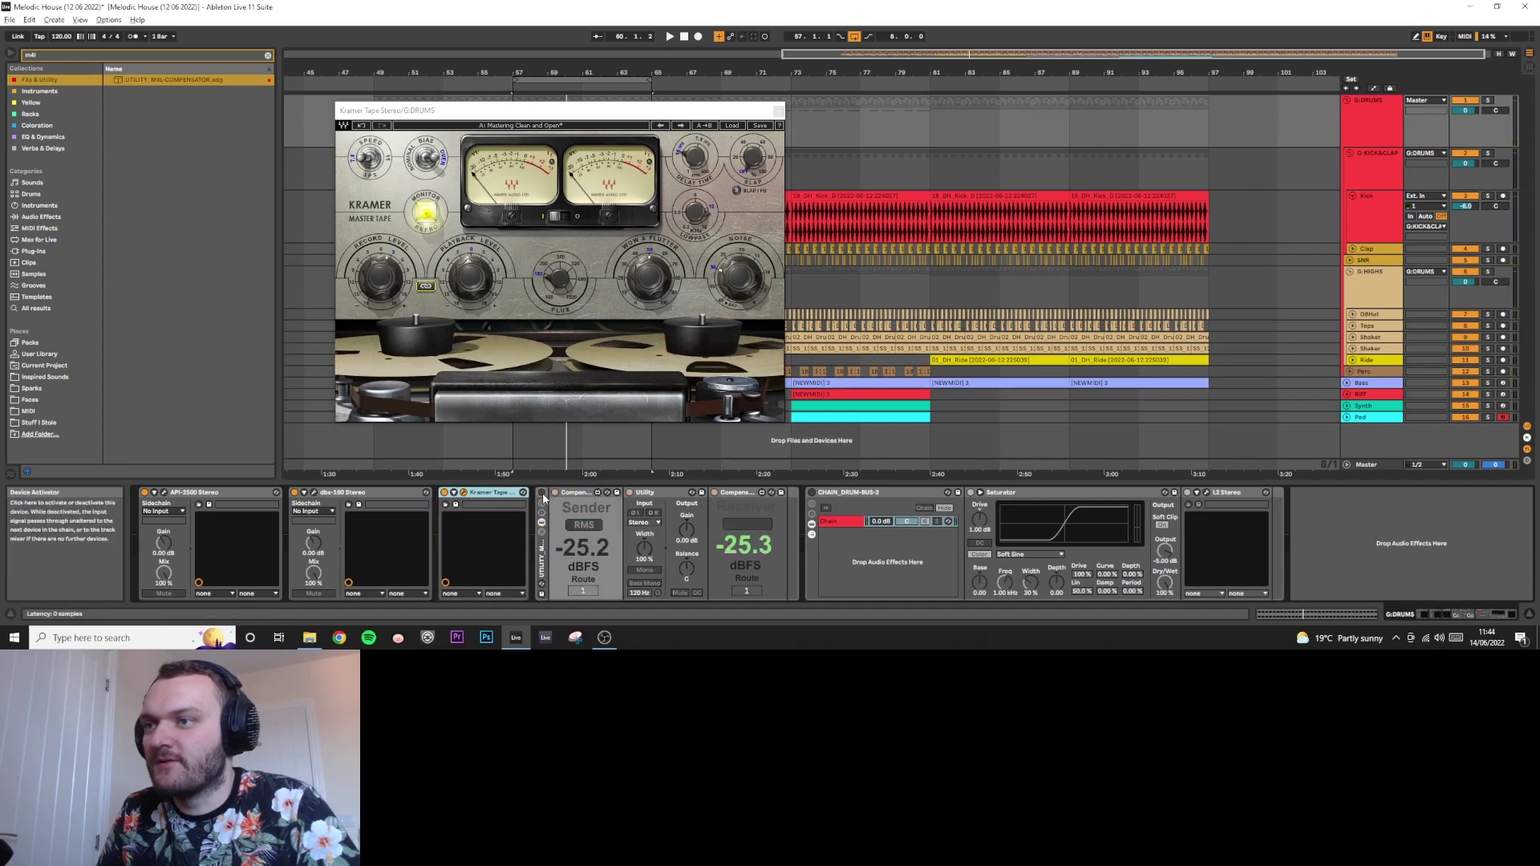
pyautogui.press('space')
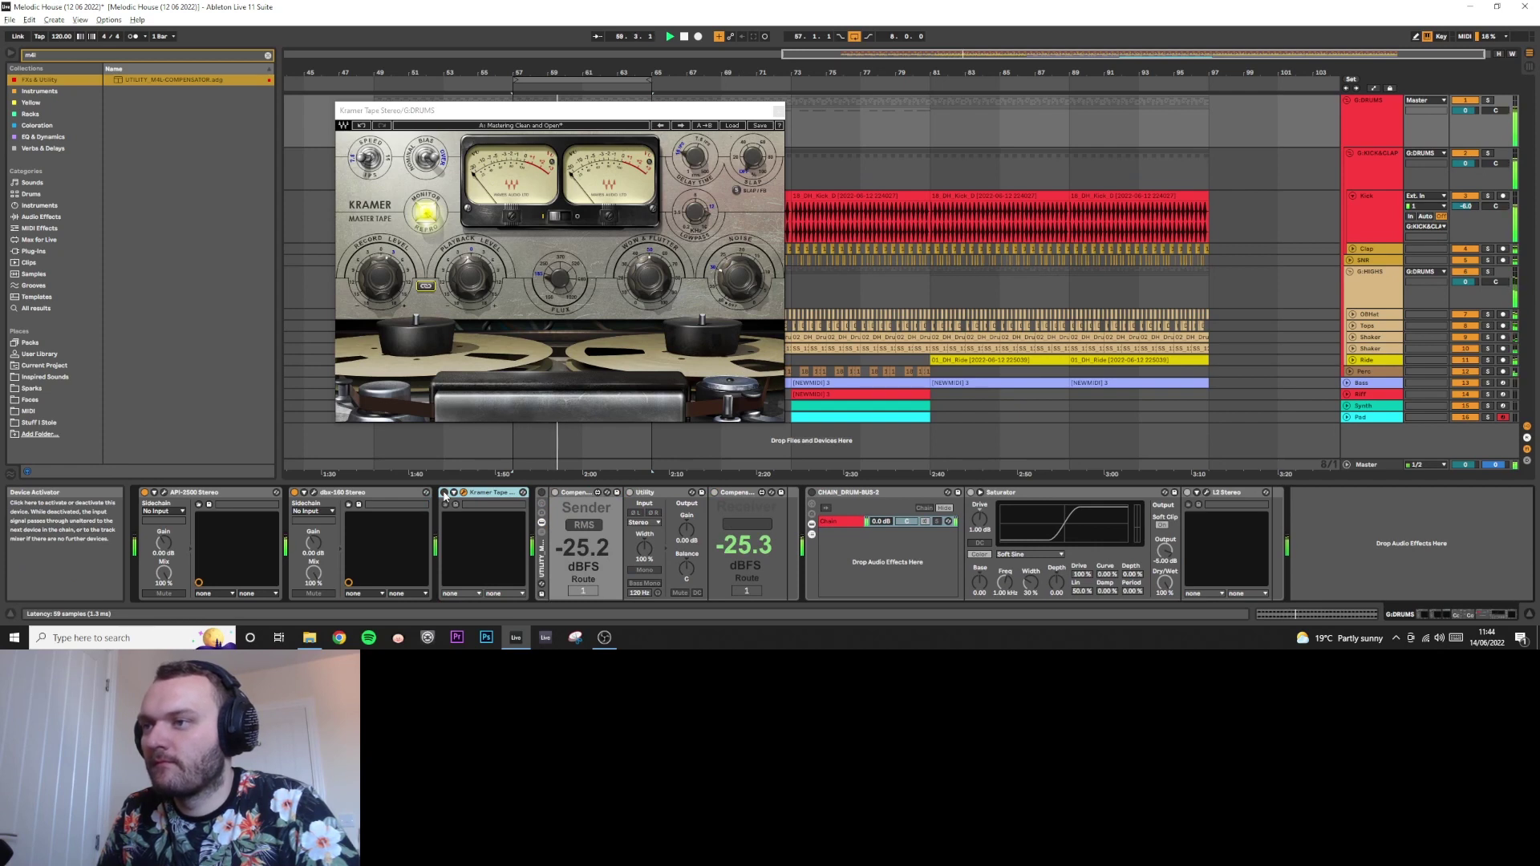
# - Compare Kramer Tape bypassed versus active, then close its window
pyautogui.click(445, 493)
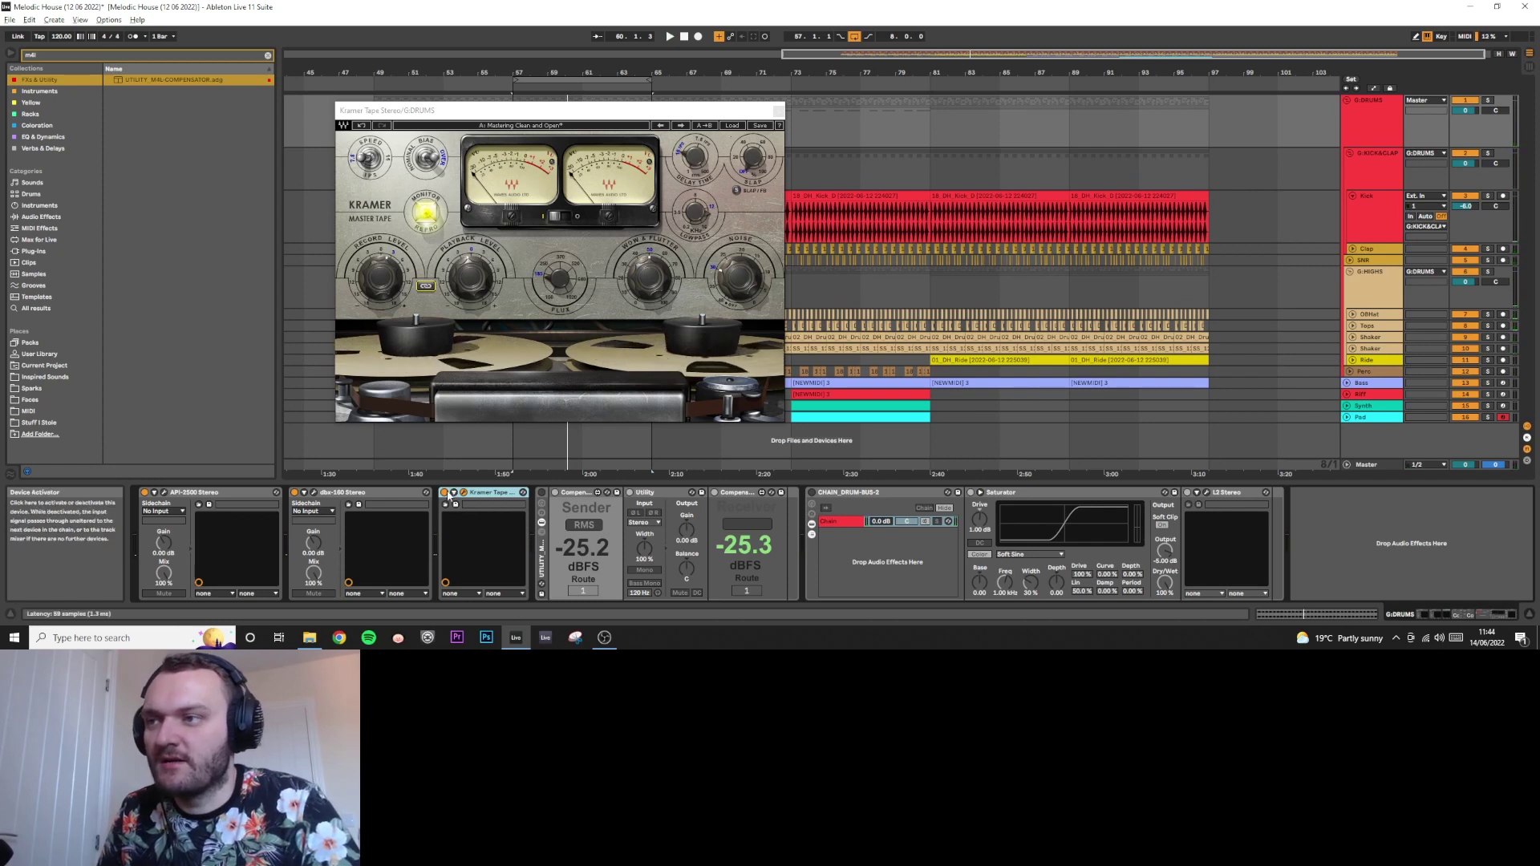
pyautogui.click(444, 492)
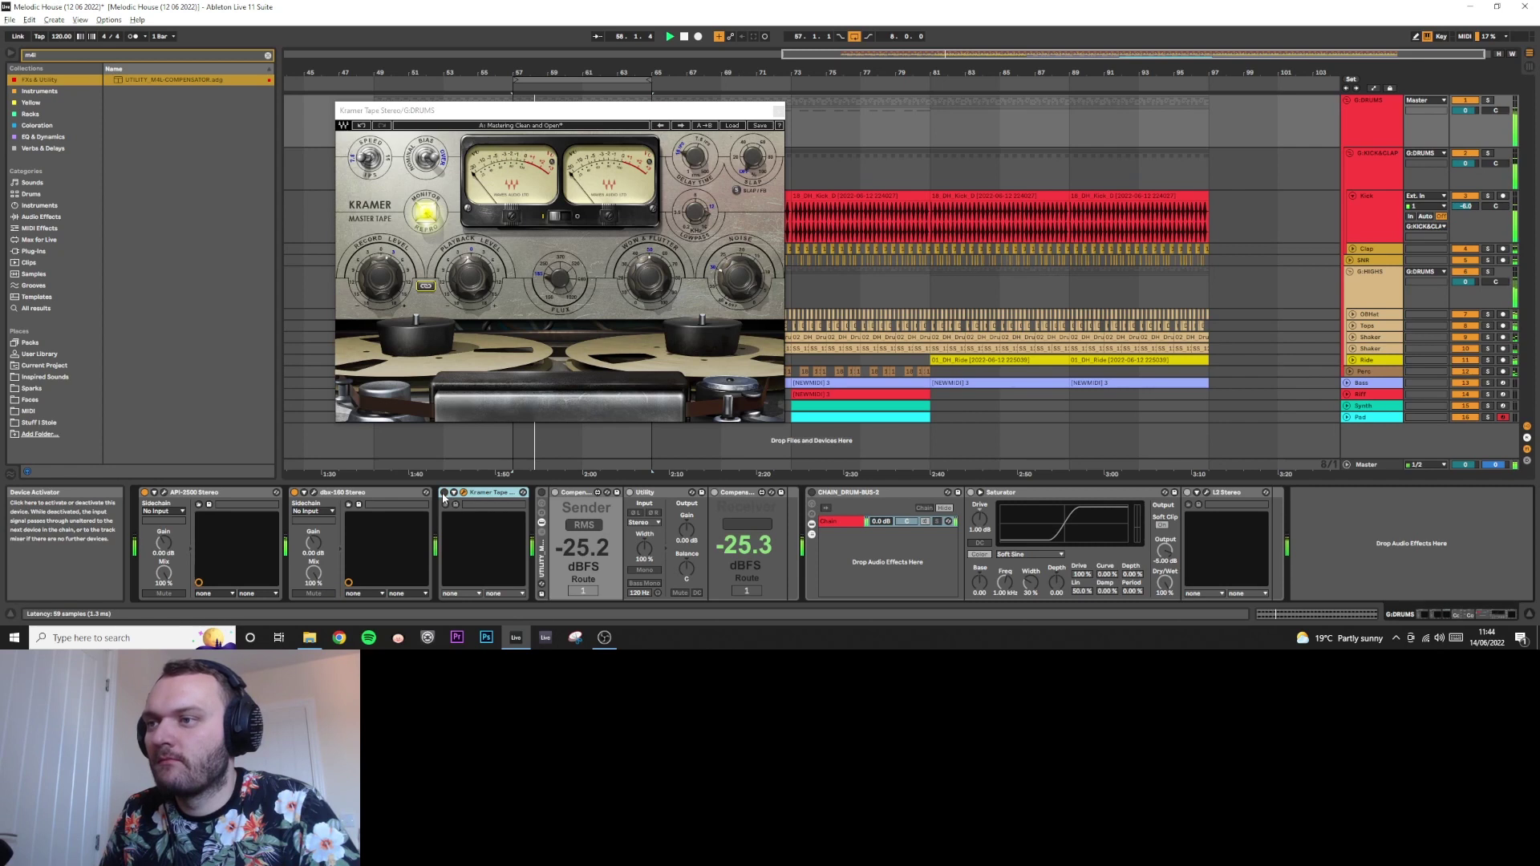
pyautogui.click(444, 493)
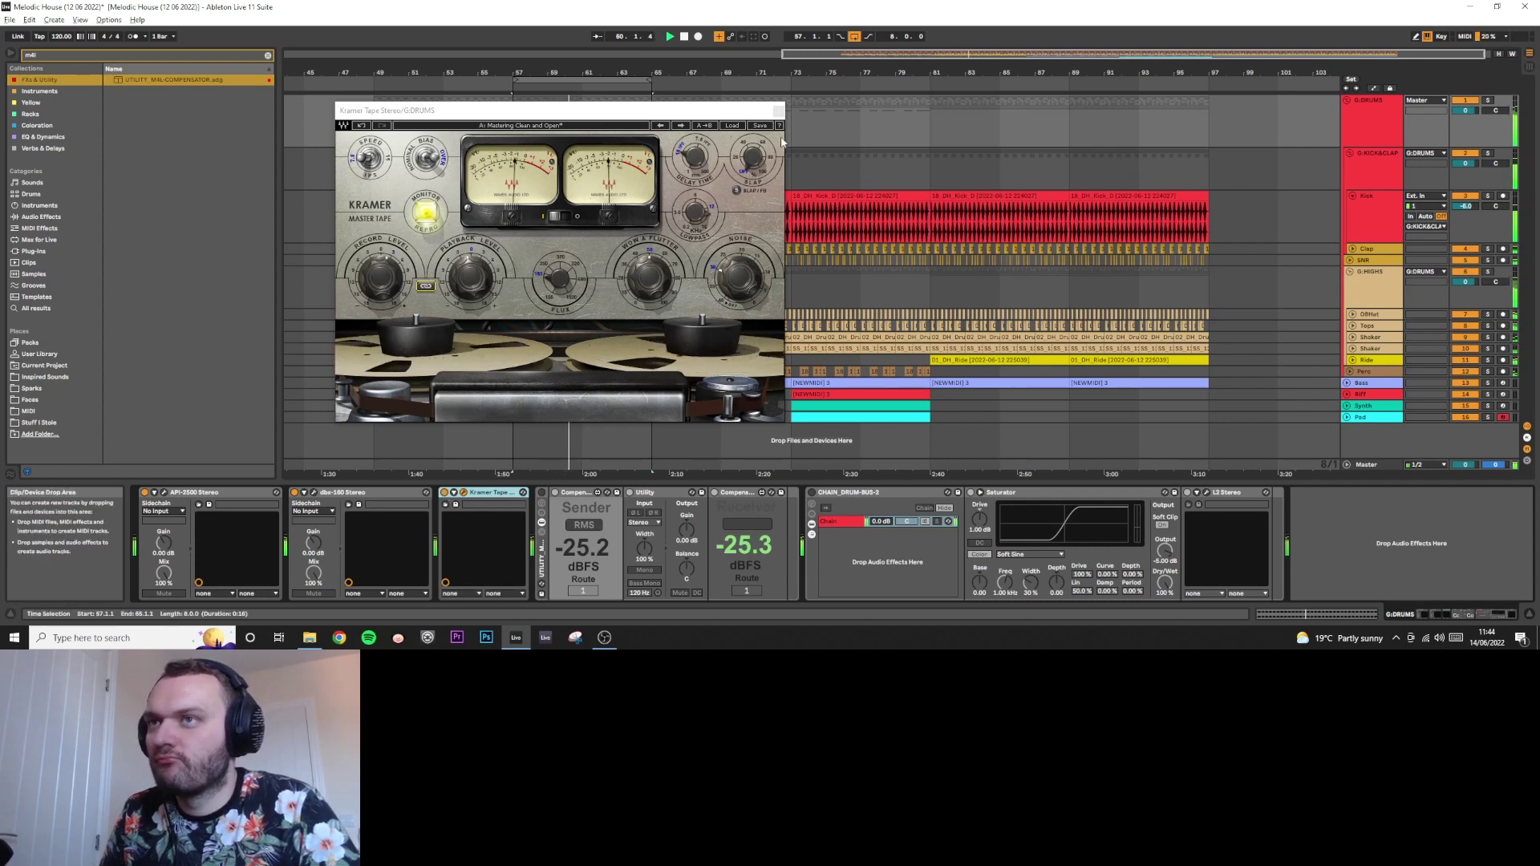
pyautogui.click(779, 113)
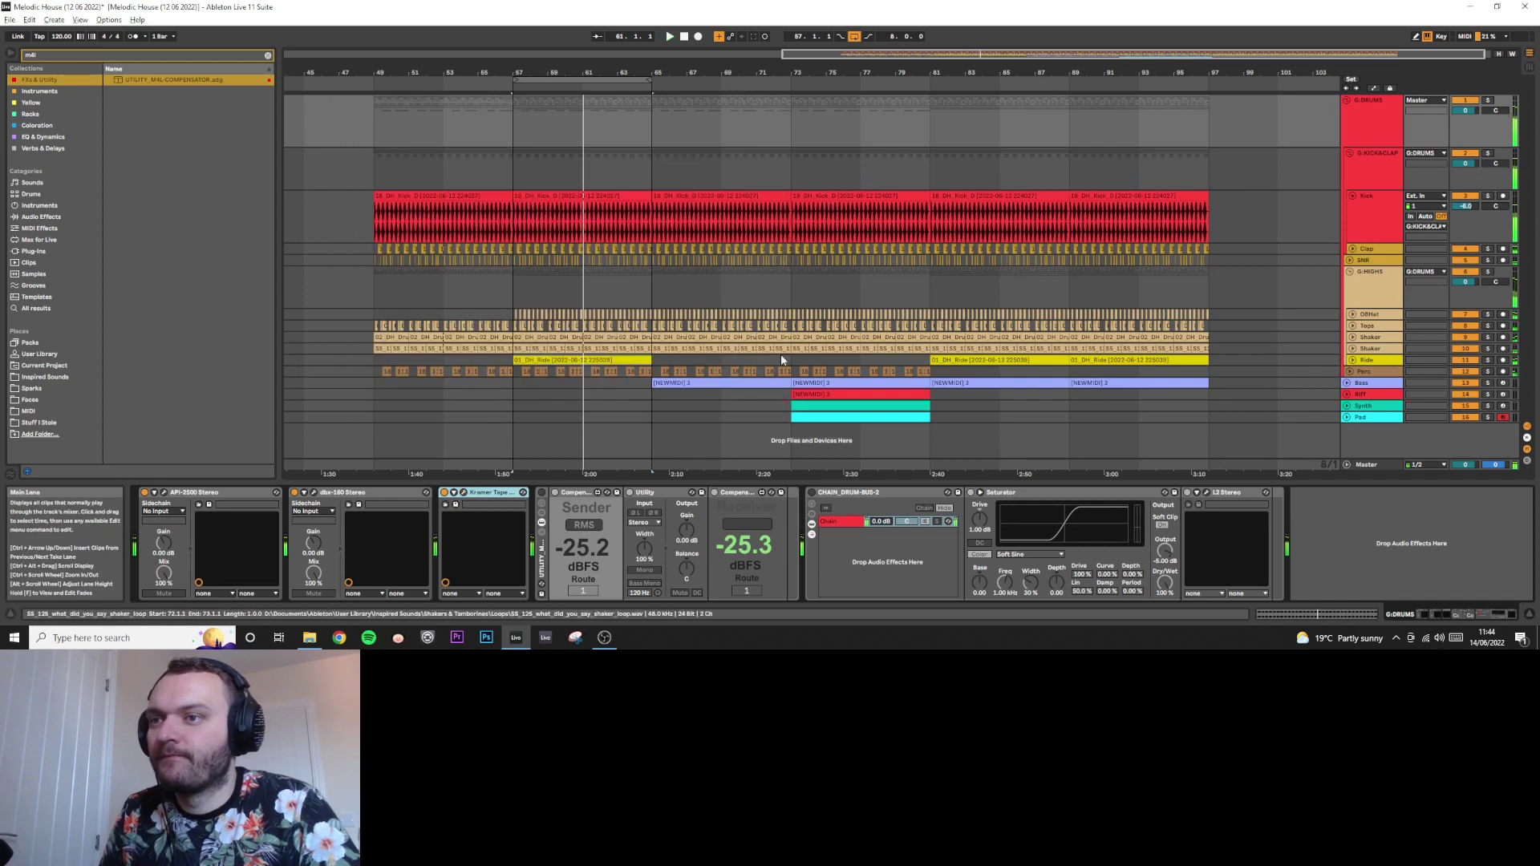
# - Drag Saturator out of the rack into the chain and compare it bypassed and active
pyautogui.click(1020, 495)
pyautogui.moveTo(1048, 498); pyautogui.dragTo(809, 505)
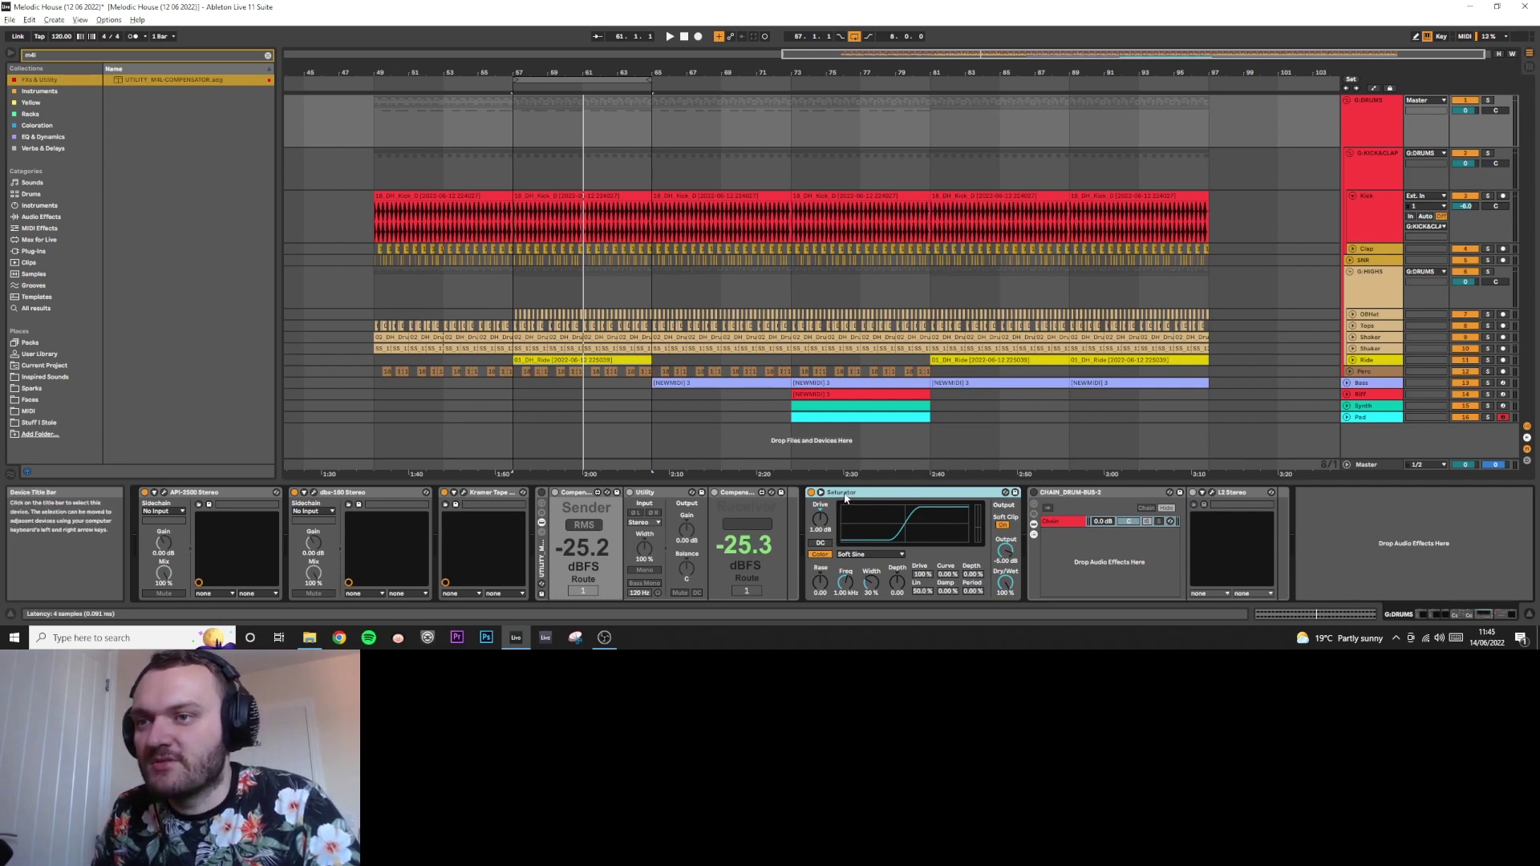
pyautogui.press('space')
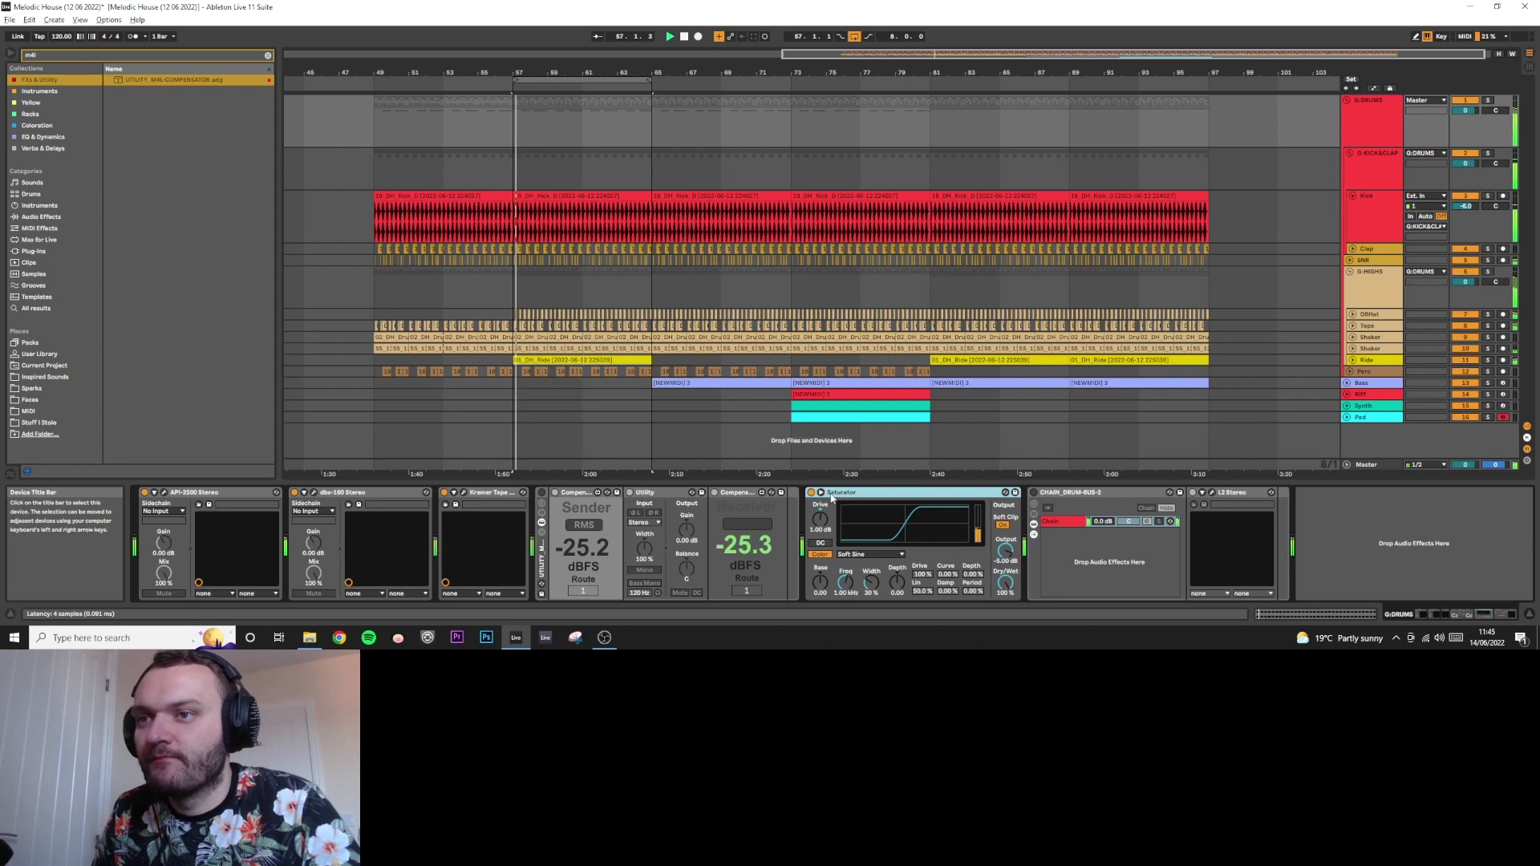
pyautogui.click(812, 495)
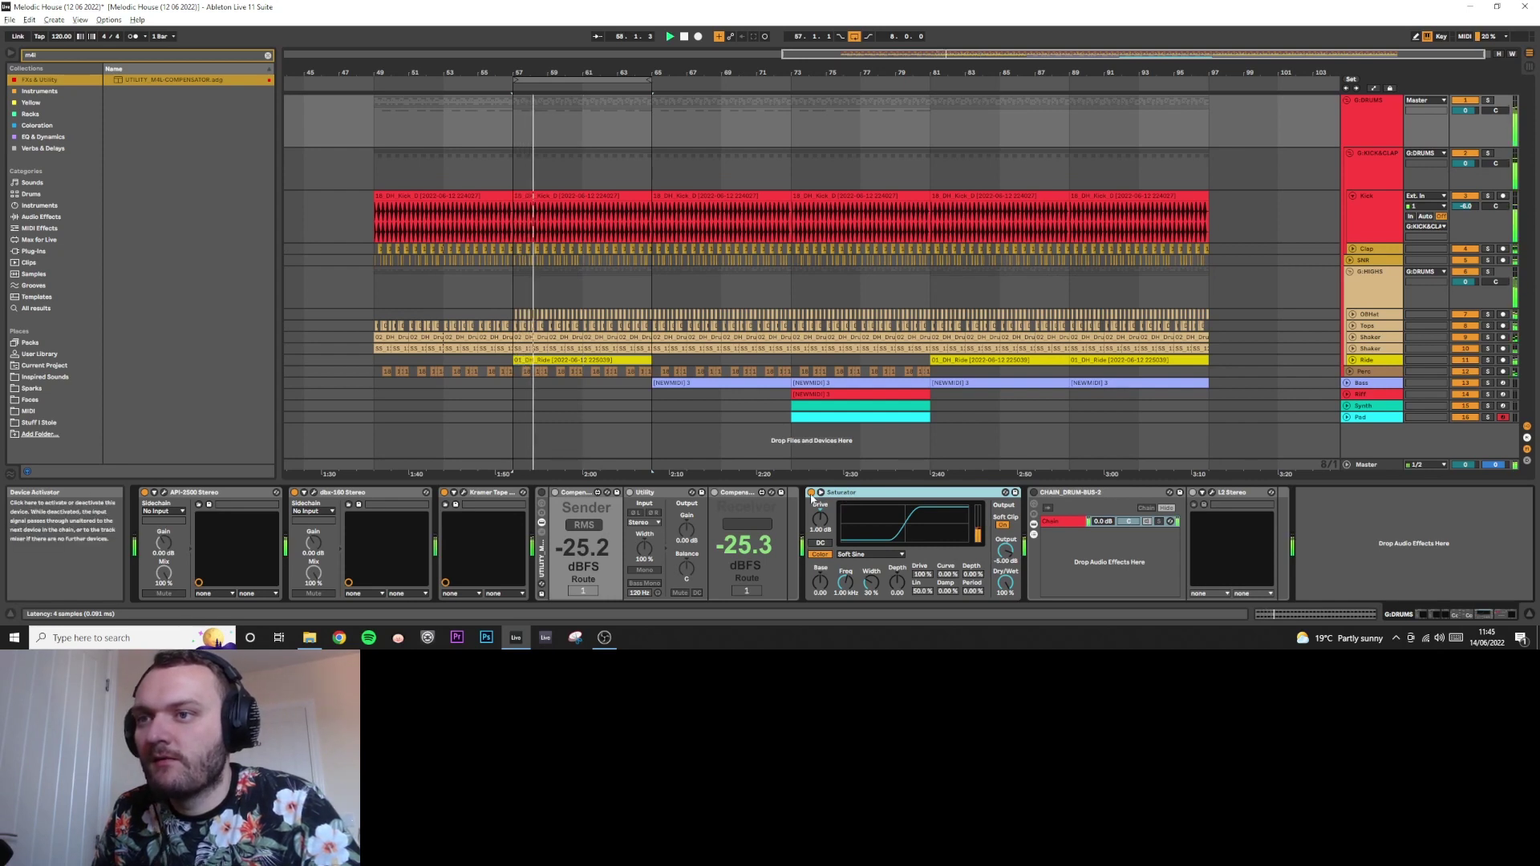
pyautogui.click(812, 495)
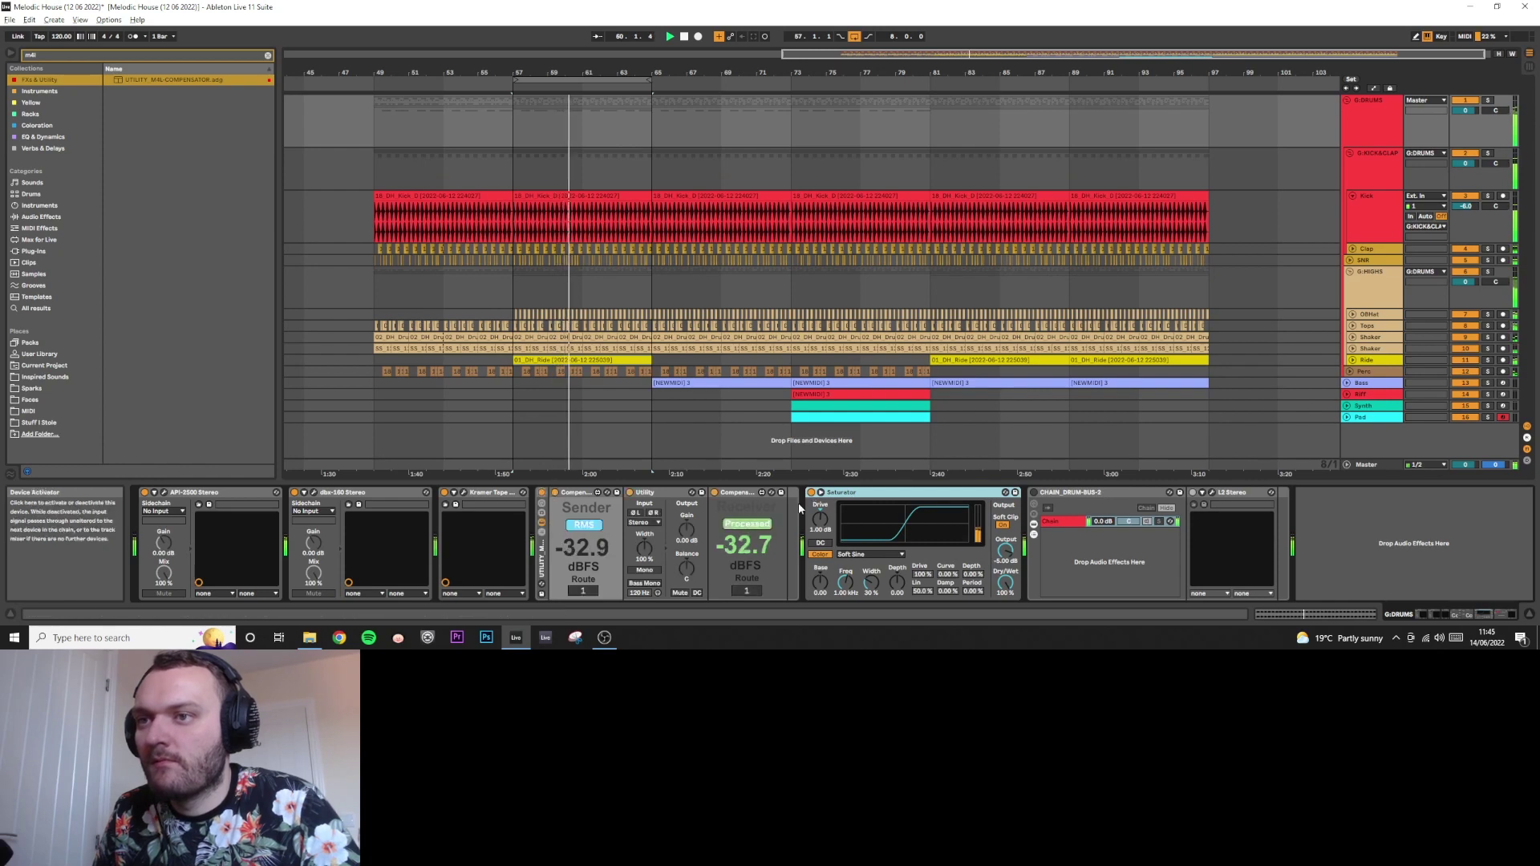
# - Place Saturator directly after Kramer Tape, ahead of the Sender Compensator
pyautogui.moveTo(841, 492); pyautogui.dragTo(690, 515)
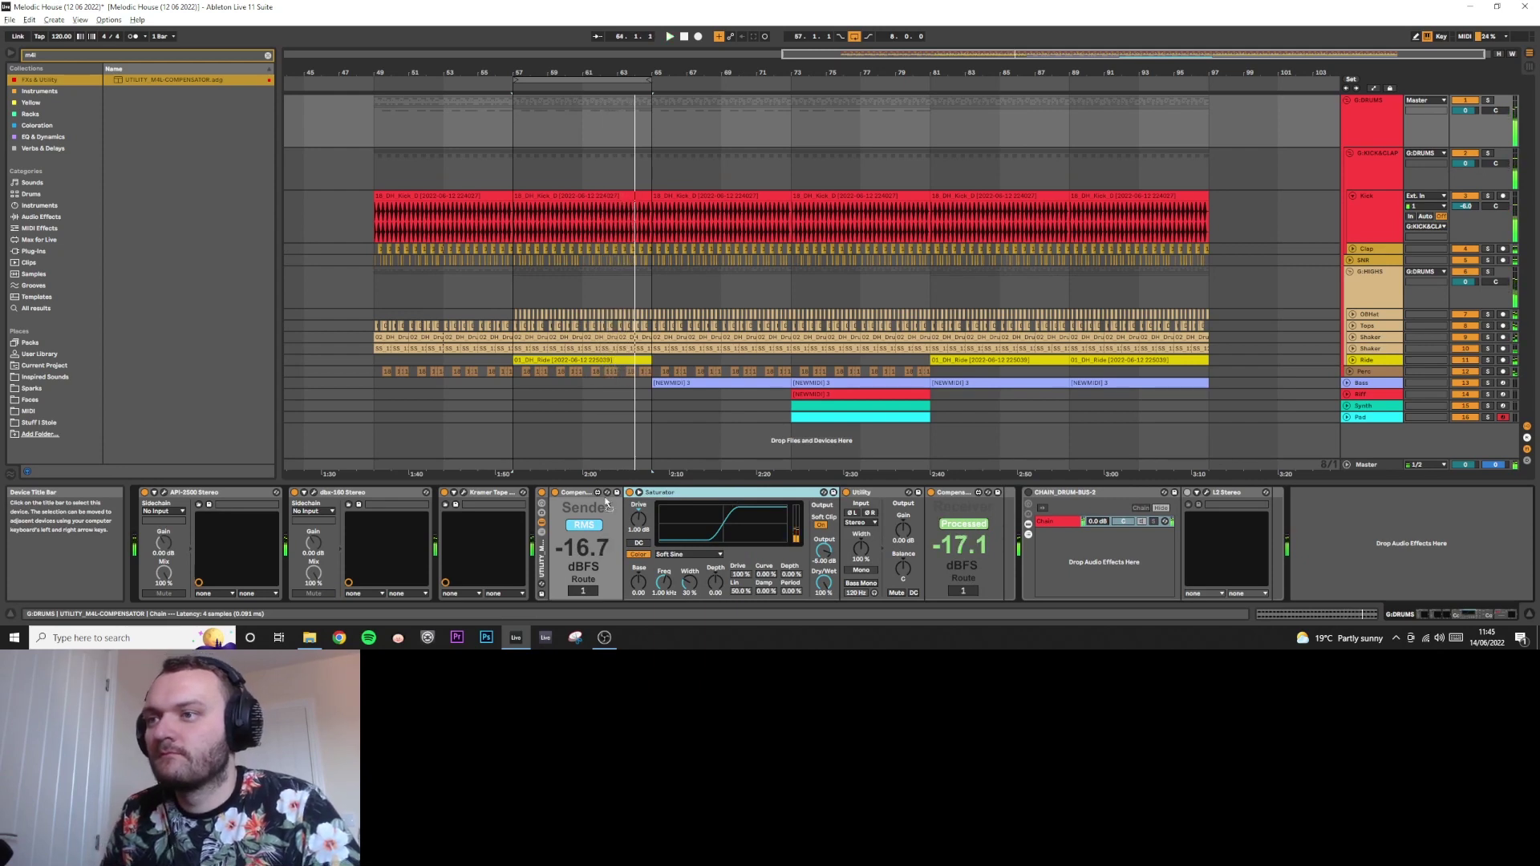
pyautogui.moveTo(642, 492); pyautogui.dragTo(531, 498)
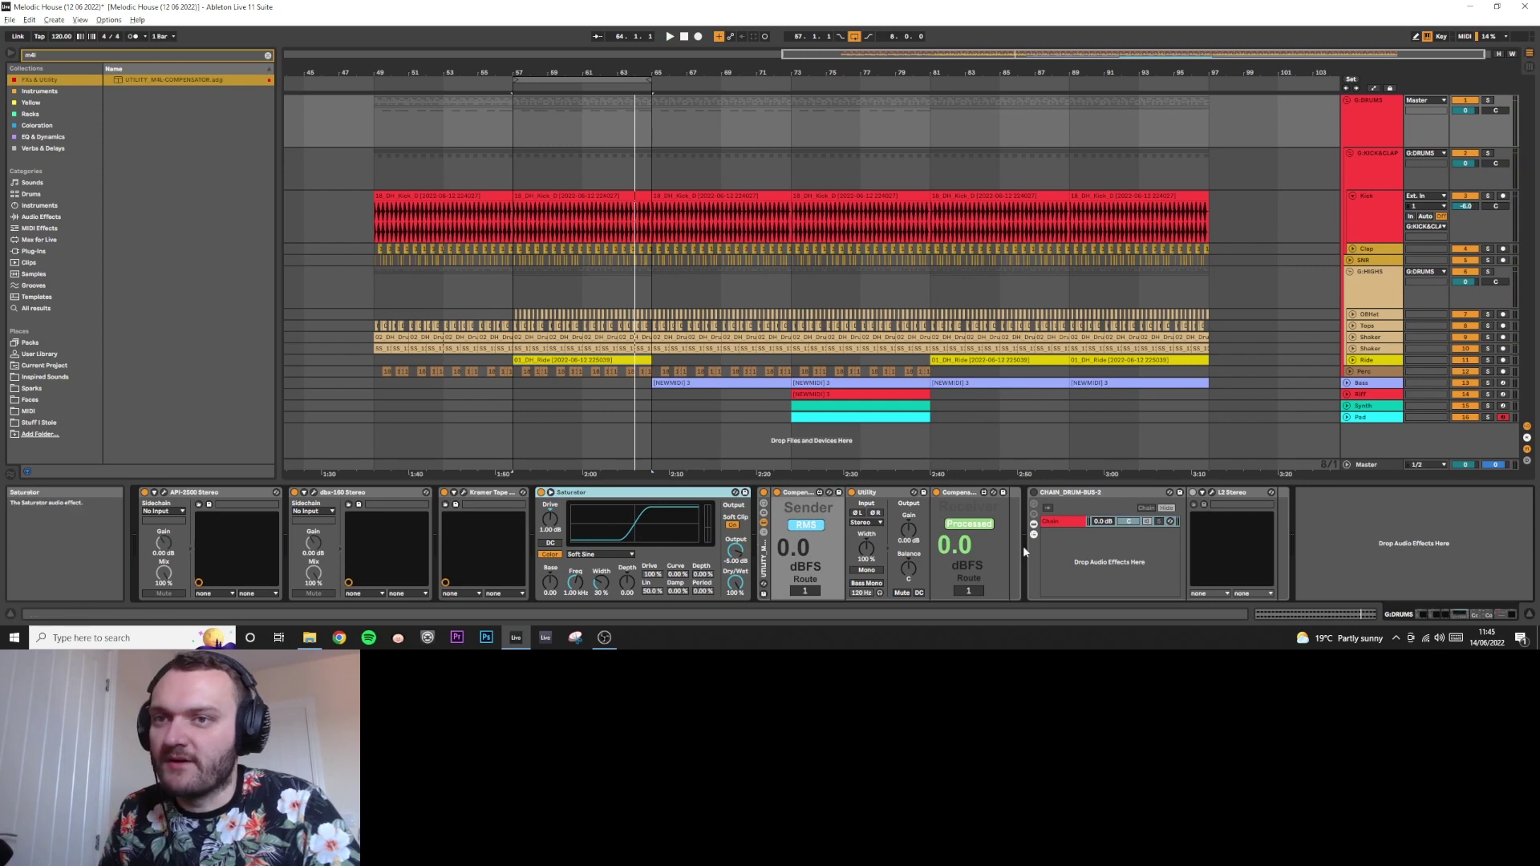
pyautogui.click(57, 56)
# - Search for soothe2 and insert it into G-DRUMS before the drum-bus rack
pyautogui.write('s')
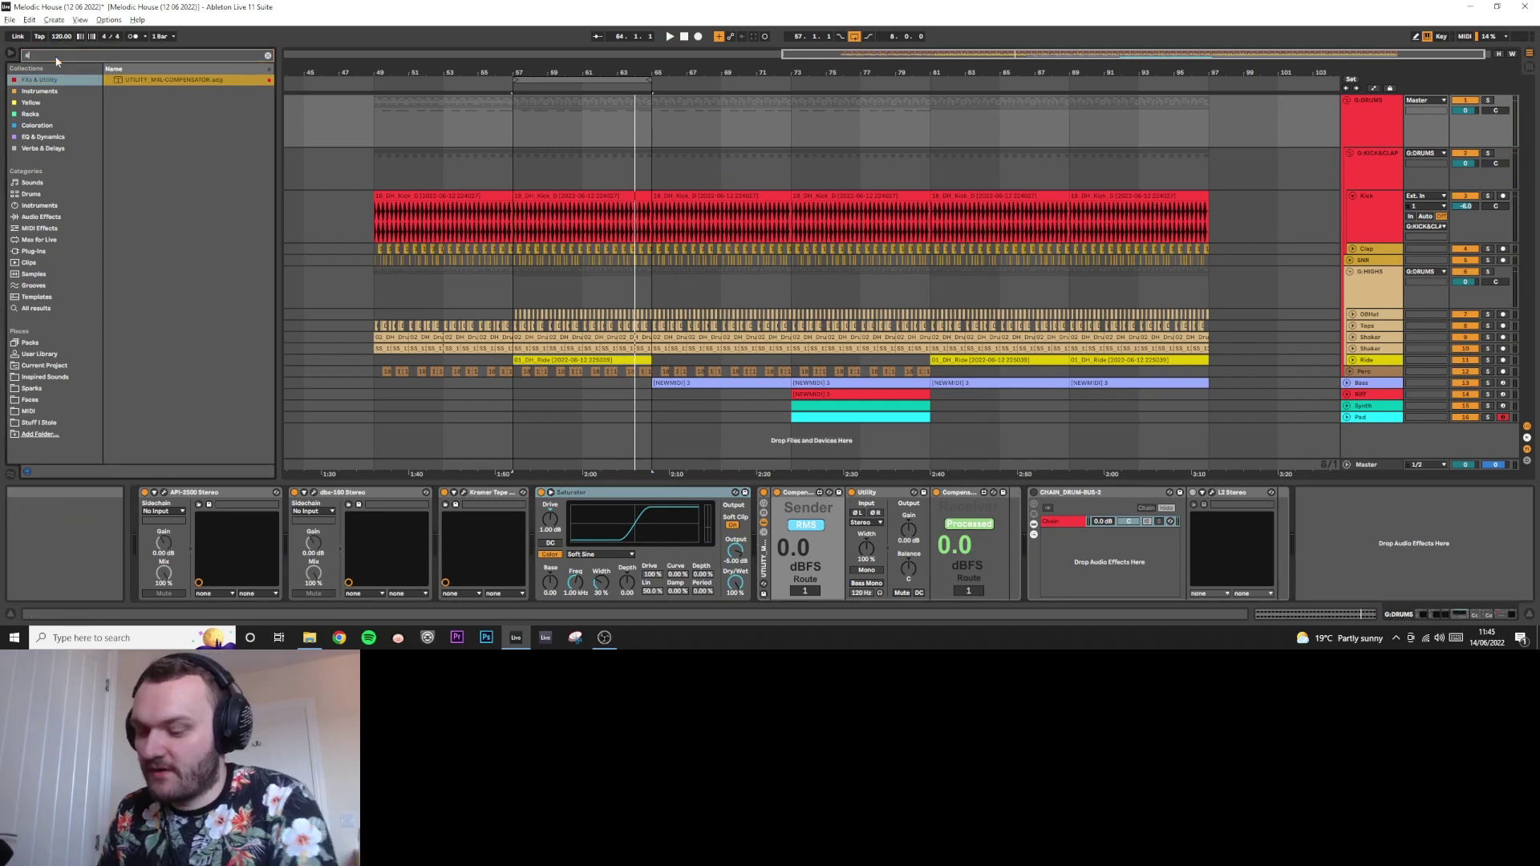
pyautogui.write('oothe')
pyautogui.click(43, 136)
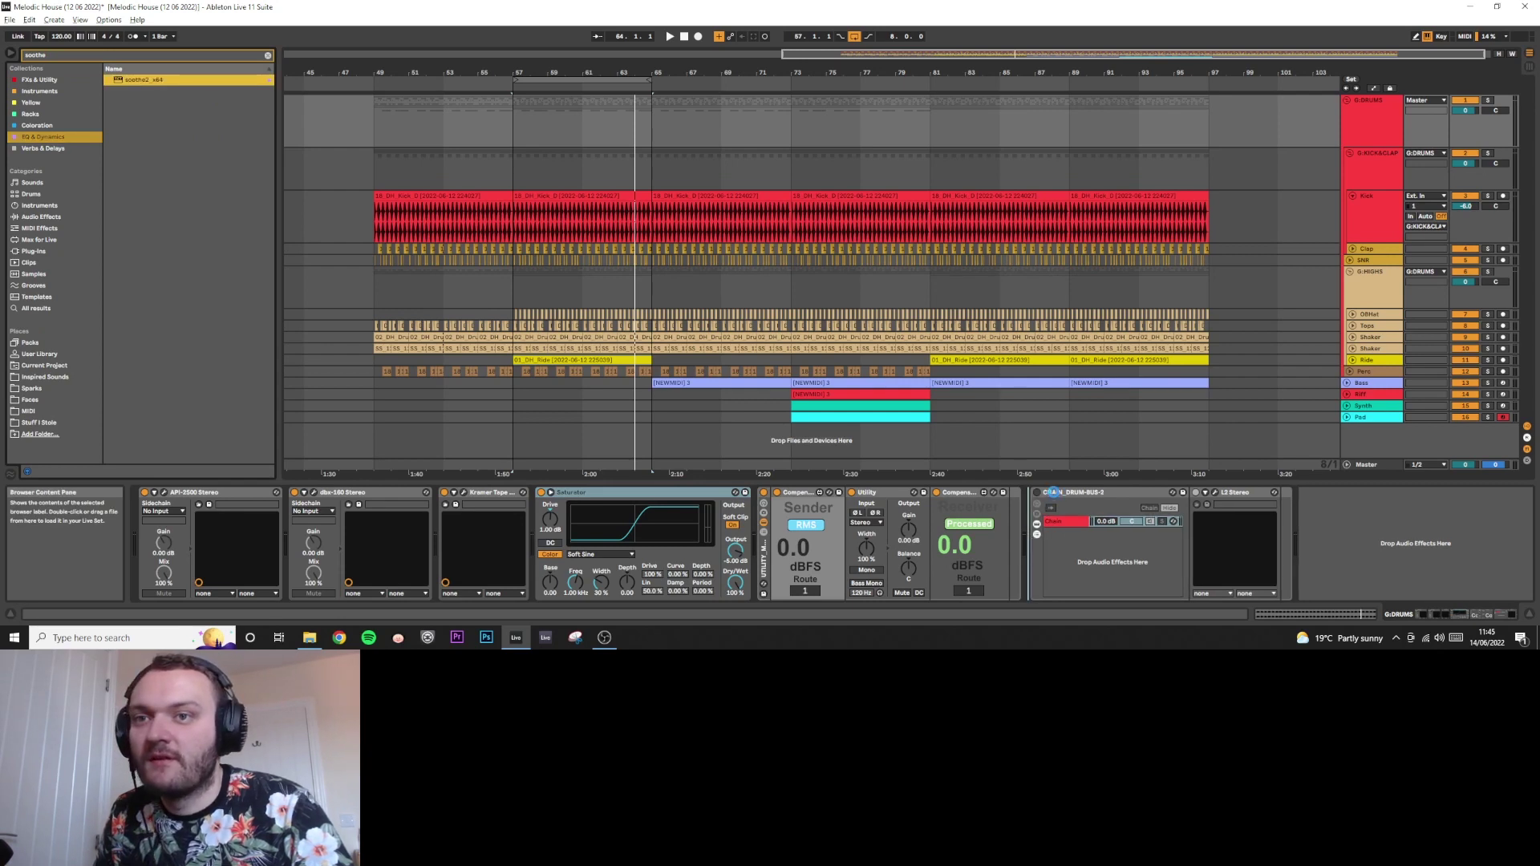
pyautogui.moveTo(1053, 493); pyautogui.dragTo(1056, 497)
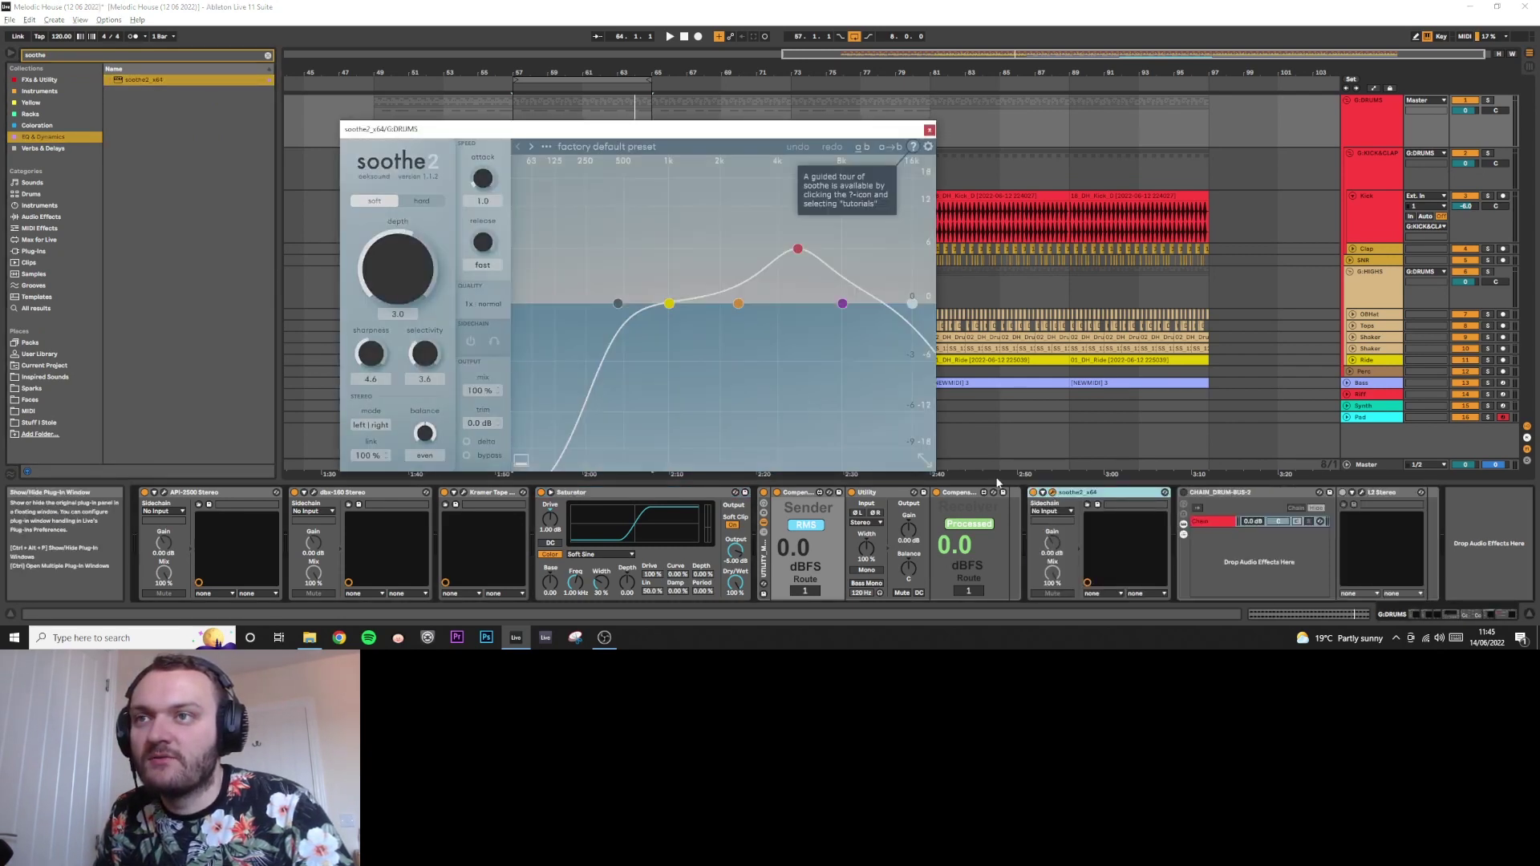
# - Solo soothe2's band 3 during playback and move it to about 4k2 Hz
pyautogui.rightClick(798, 255)
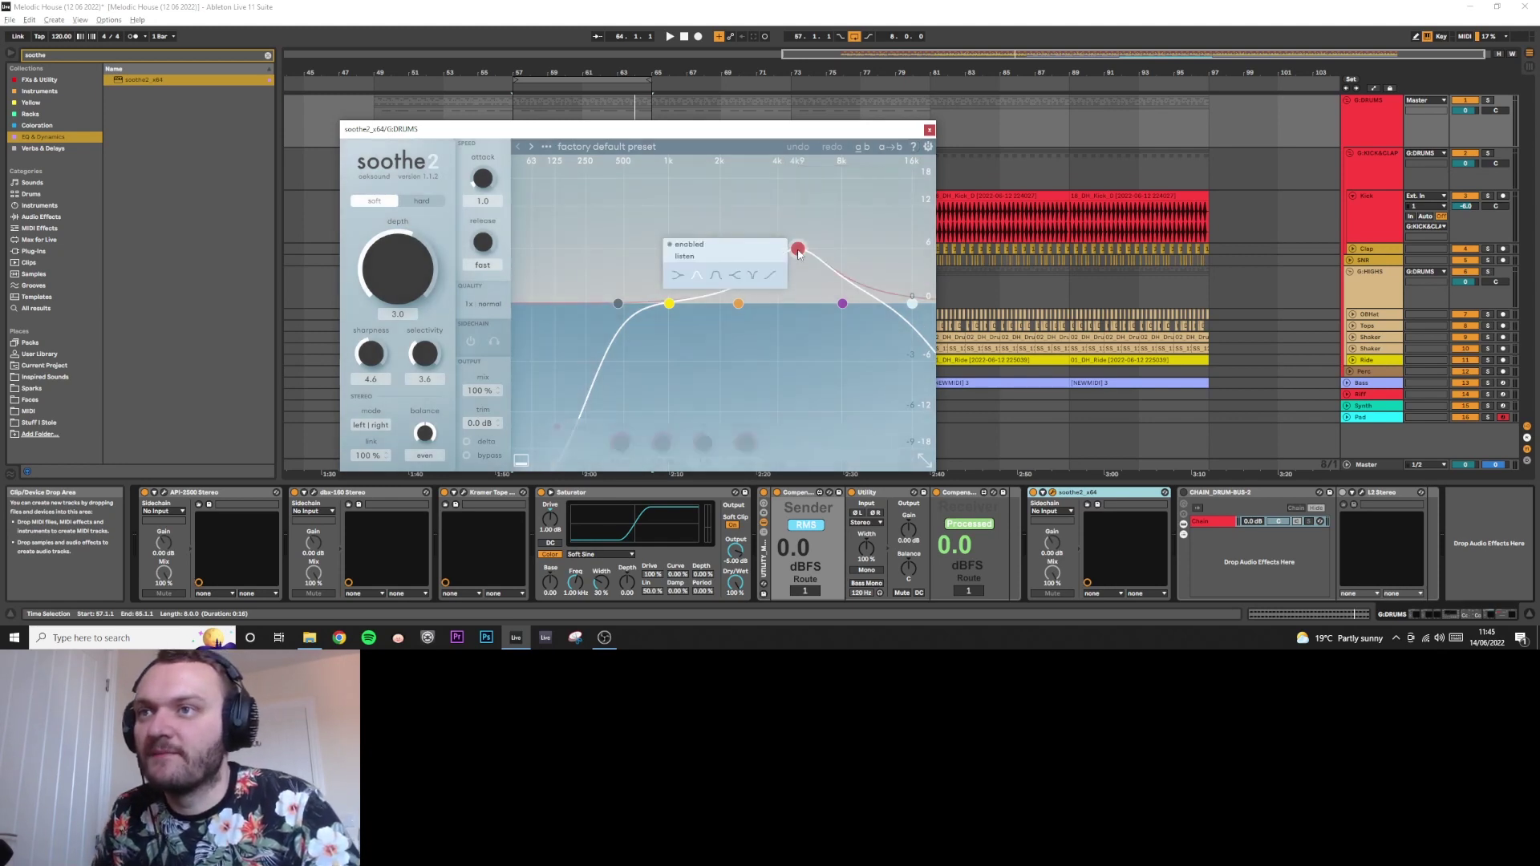
pyautogui.click(734, 257)
pyautogui.press('space')
pyautogui.moveTo(798, 248); pyautogui.dragTo(796, 208)
pyautogui.scroll(5, 749, 207)
pyautogui.scroll(-5, 798, 208)
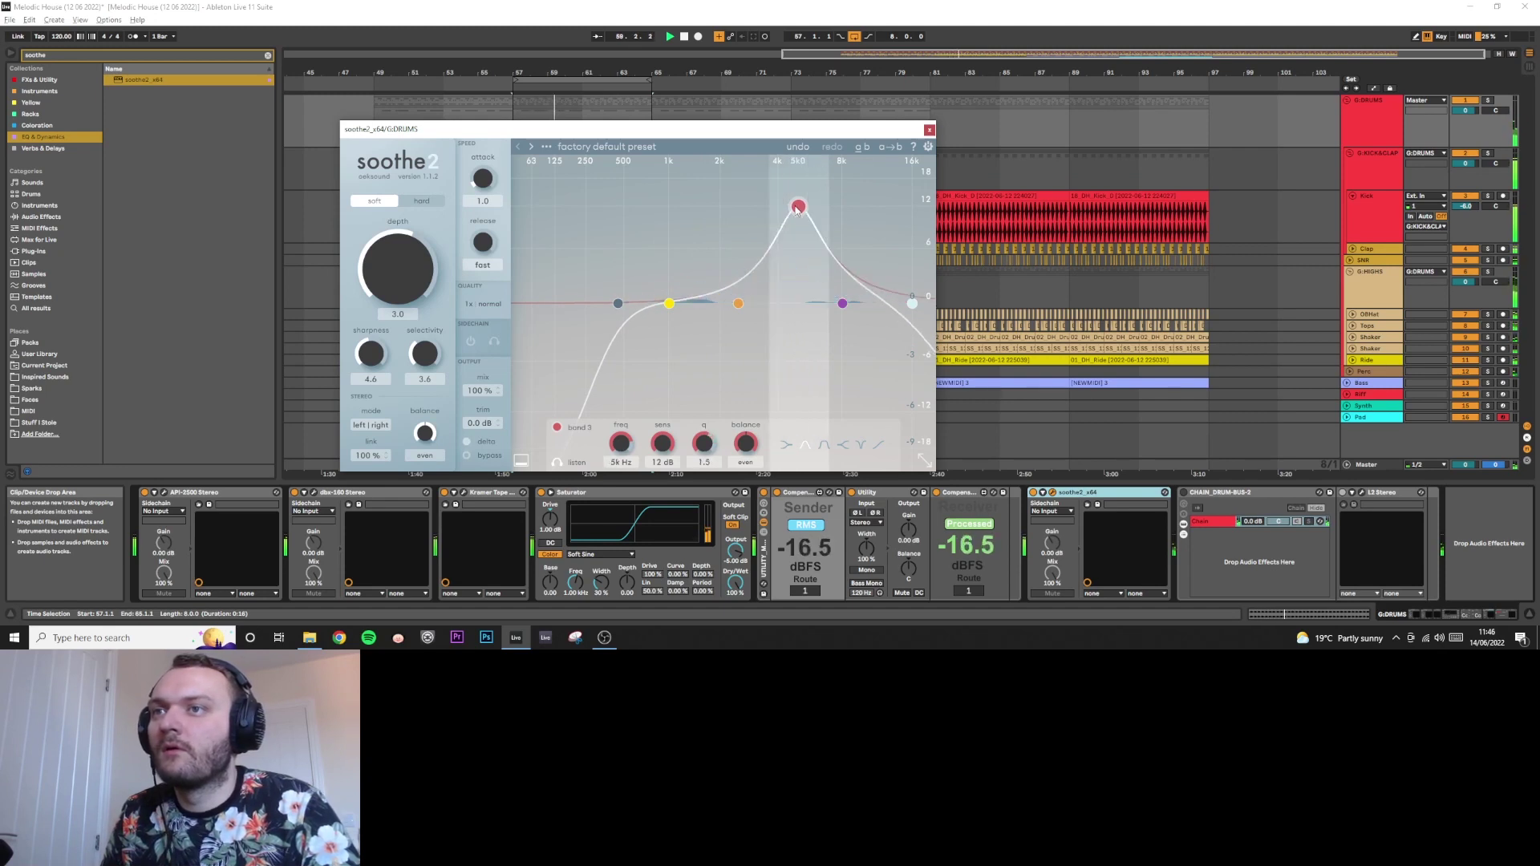
pyautogui.moveTo(797, 208)
pyautogui.mouseDown()
pyautogui.moveTo(781, 208)
pyautogui.moveTo(796, 207)
pyautogui.mouseUp()
pyautogui.scroll(-3, 781, 207)
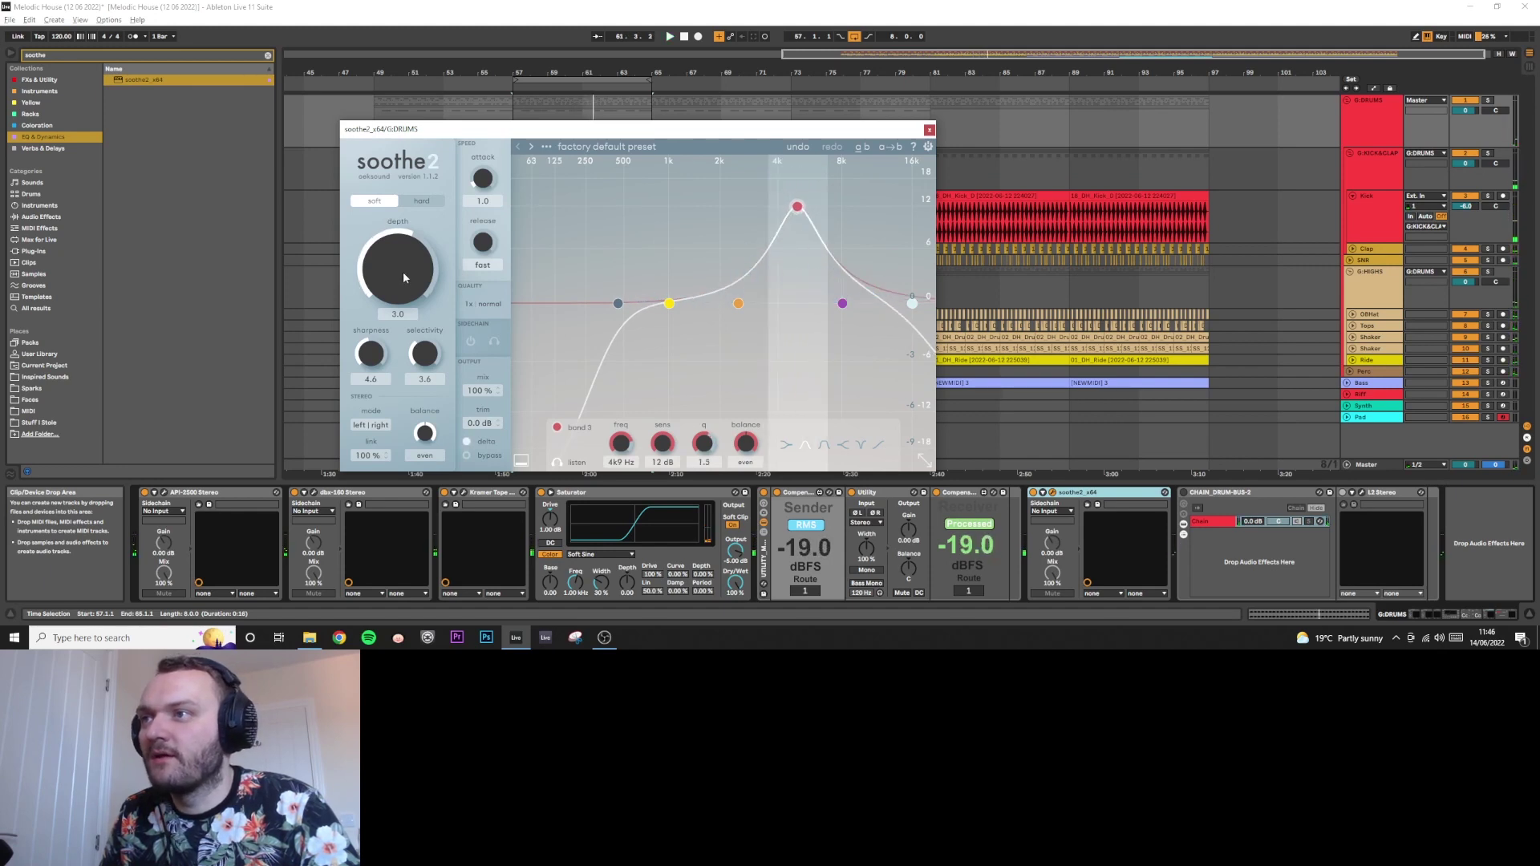
# - Try soothe2 depths of 4.6 and 6.0, then settle around 3.7
pyautogui.moveTo(403, 283); pyautogui.dragTo(411, 272)
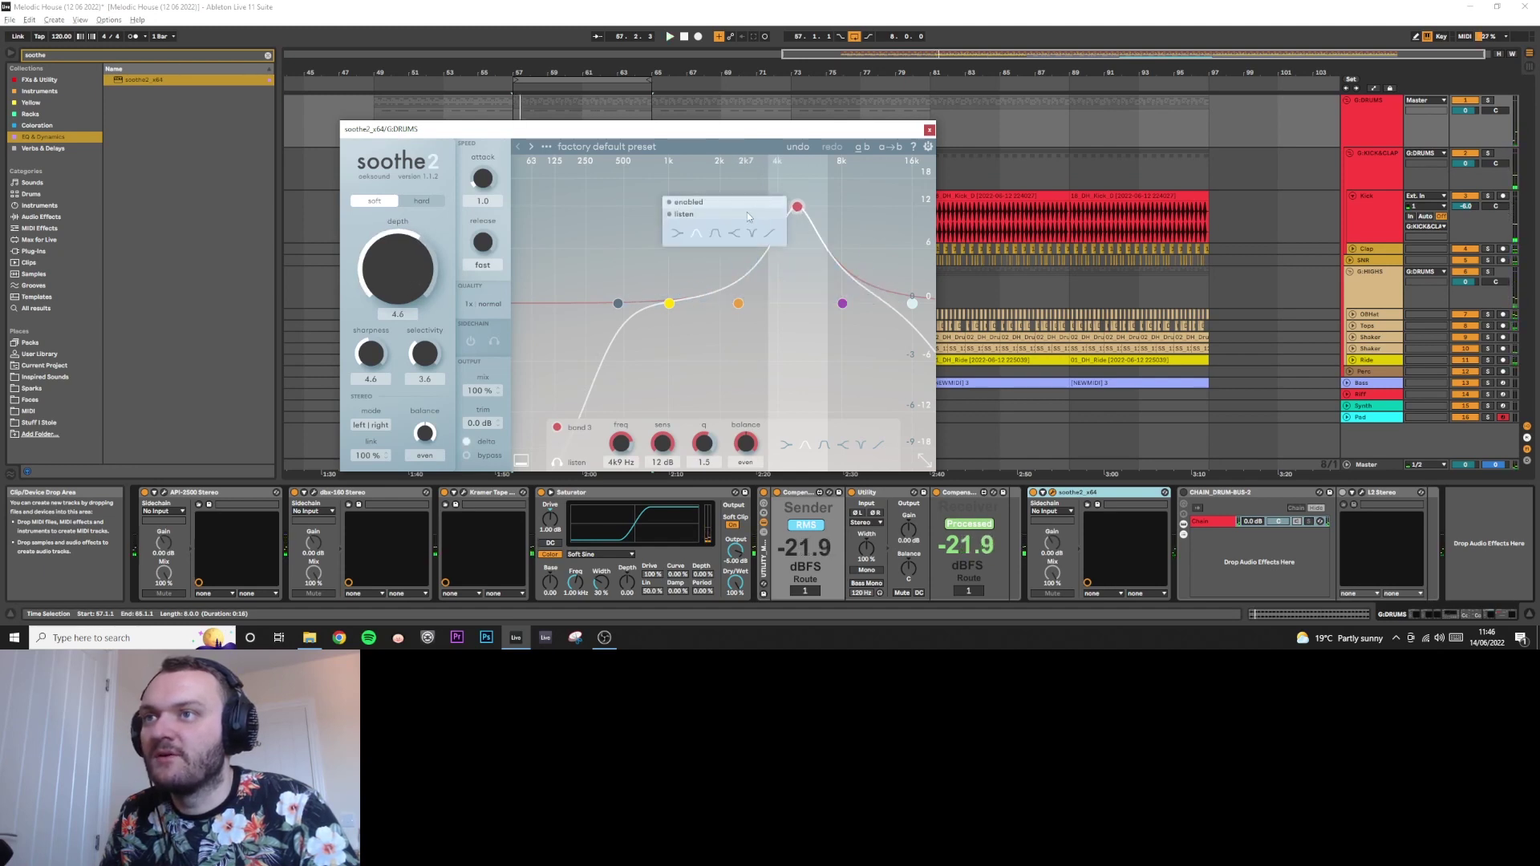
pyautogui.moveTo(410, 271); pyautogui.dragTo(424, 332)
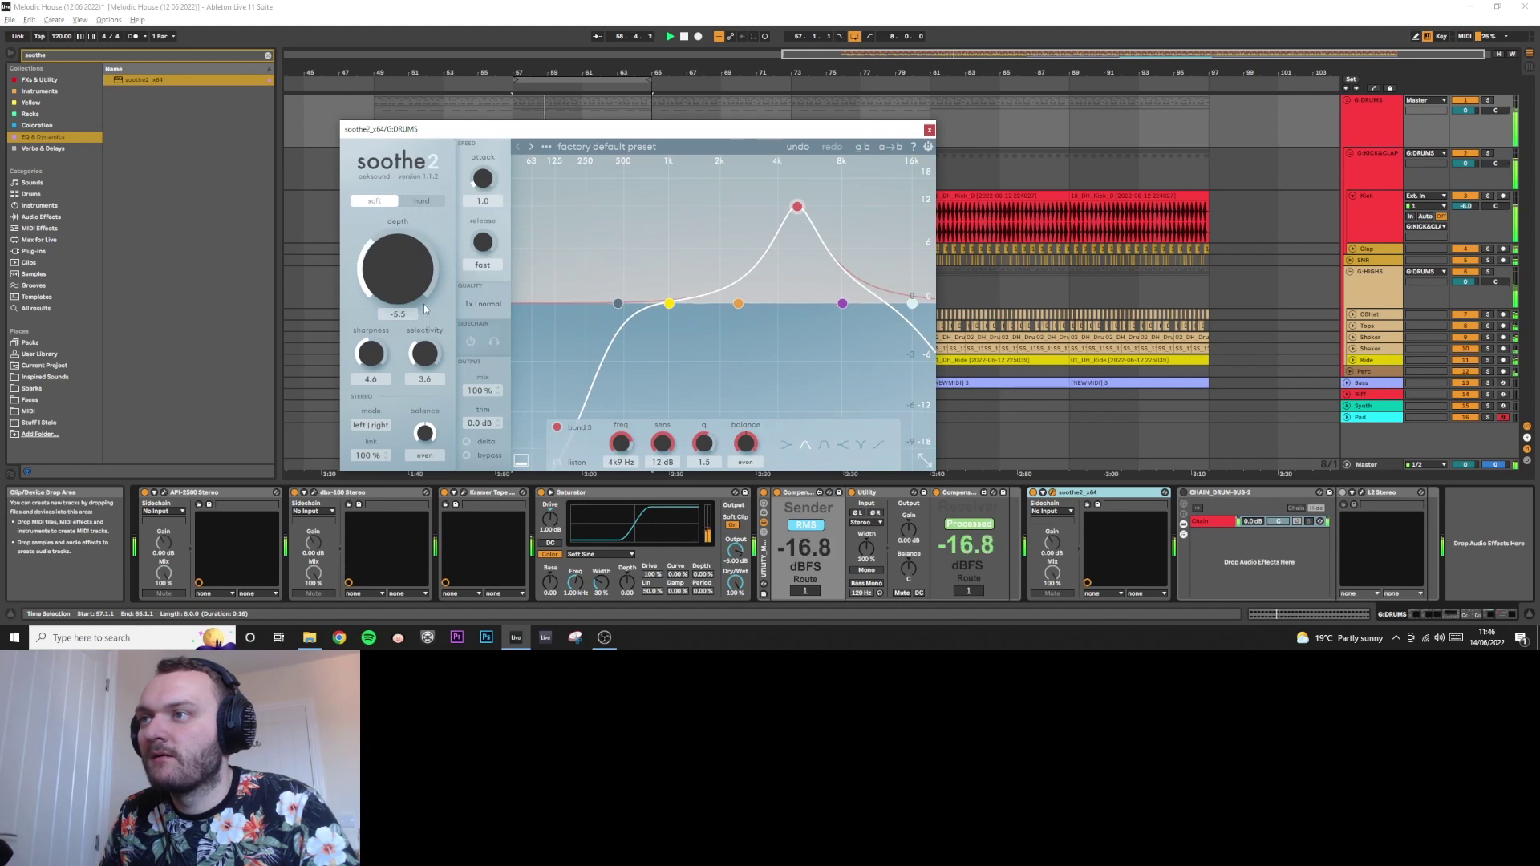
pyautogui.moveTo(429, 283); pyautogui.dragTo(436, 273)
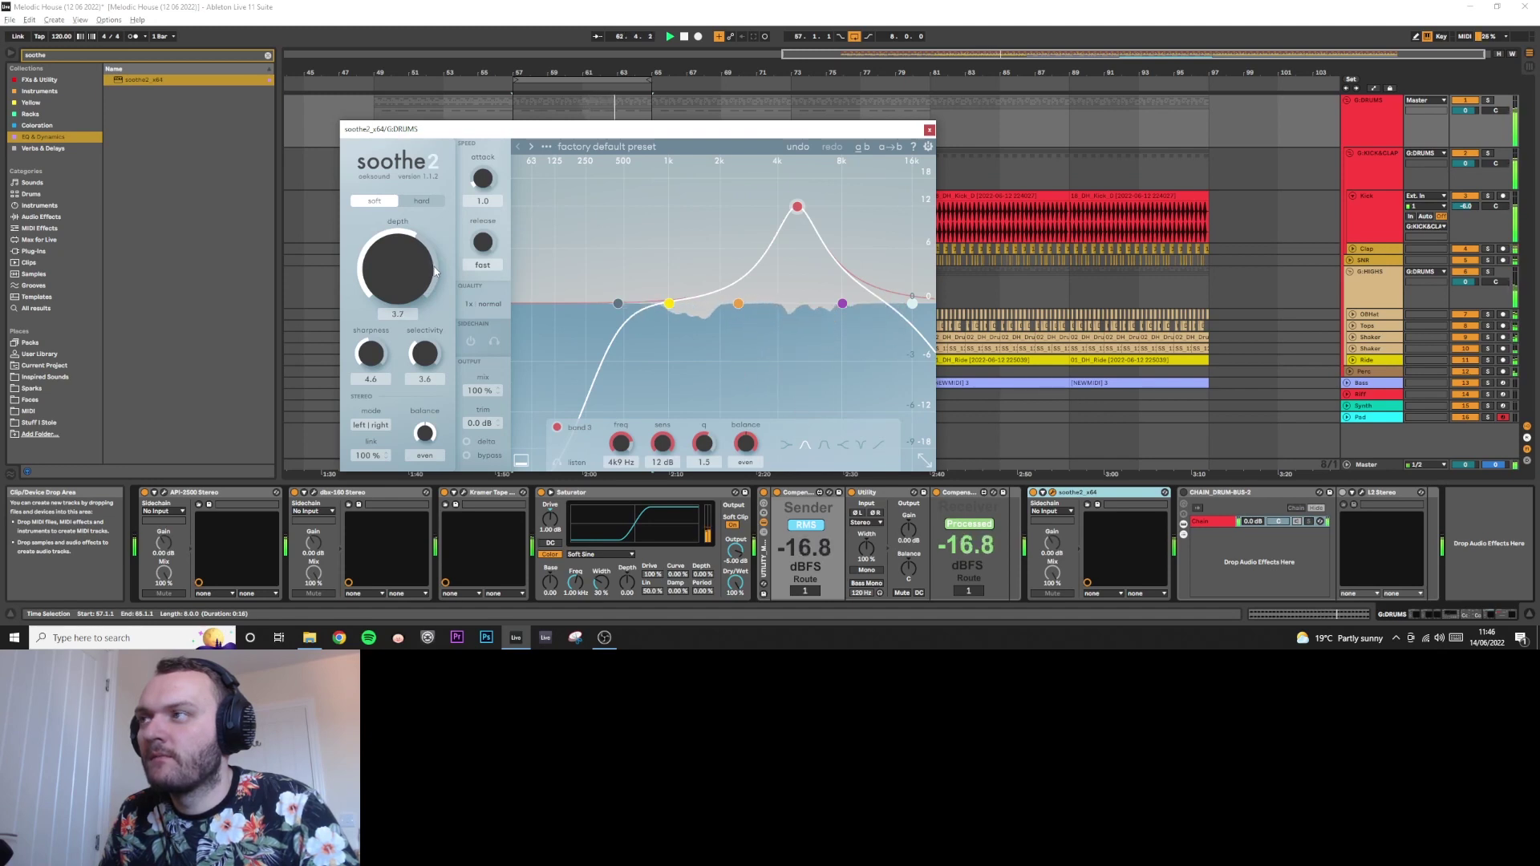
# - Expand the Ride track and lower its volume slightly
pyautogui.click(1353, 360)
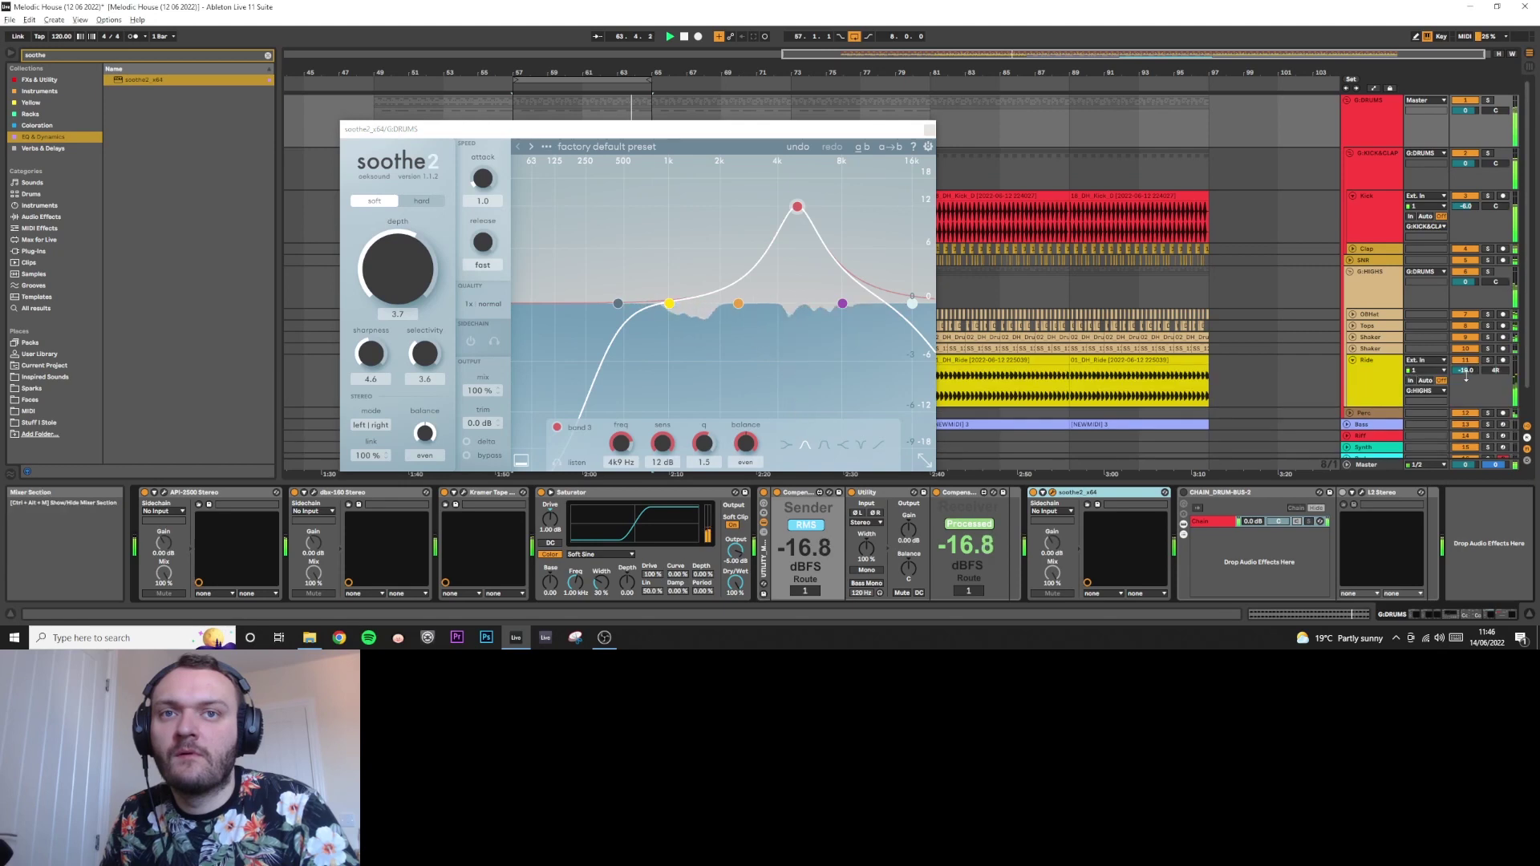
pyautogui.click(1368, 371)
pyautogui.moveTo(1467, 370); pyautogui.dragTo(1467, 373)
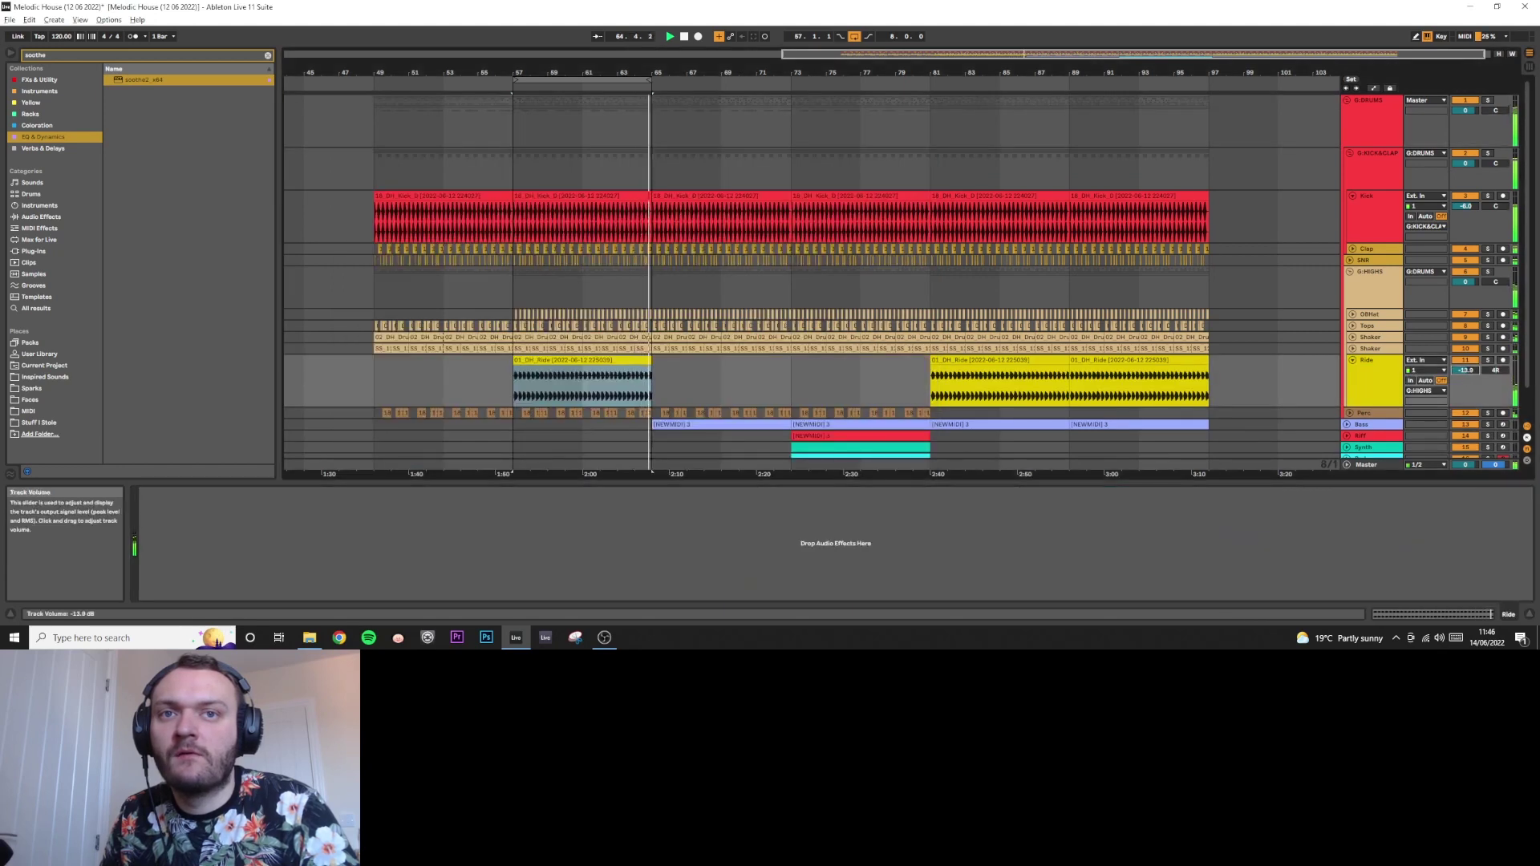
# - Lower soothe2's depth on G:DRUMS to 2.0 and close its window
pyautogui.click(1356, 118)
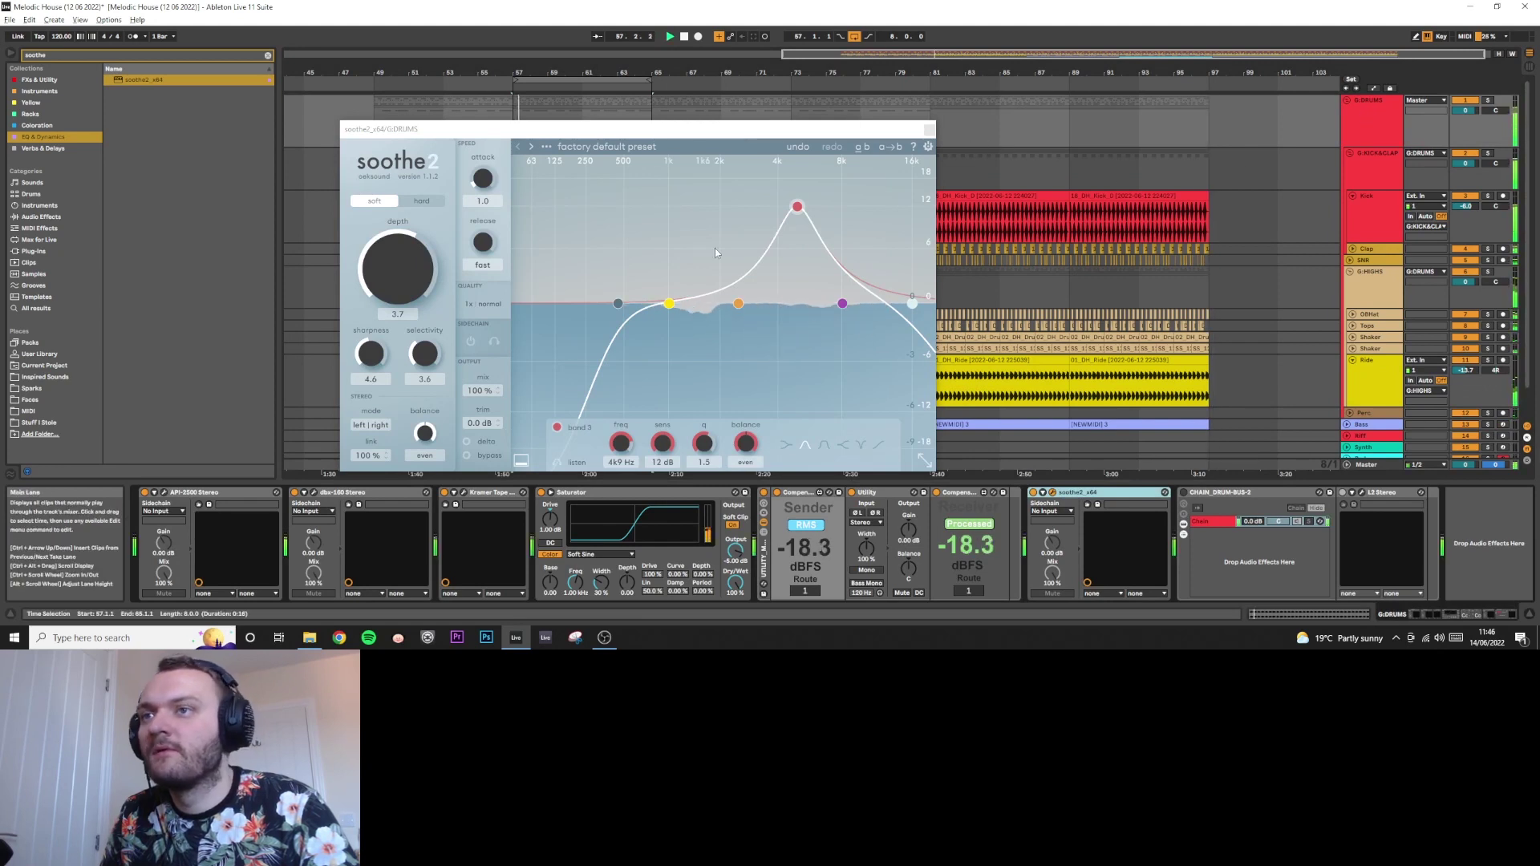
pyautogui.moveTo(418, 289); pyautogui.dragTo(418, 289)
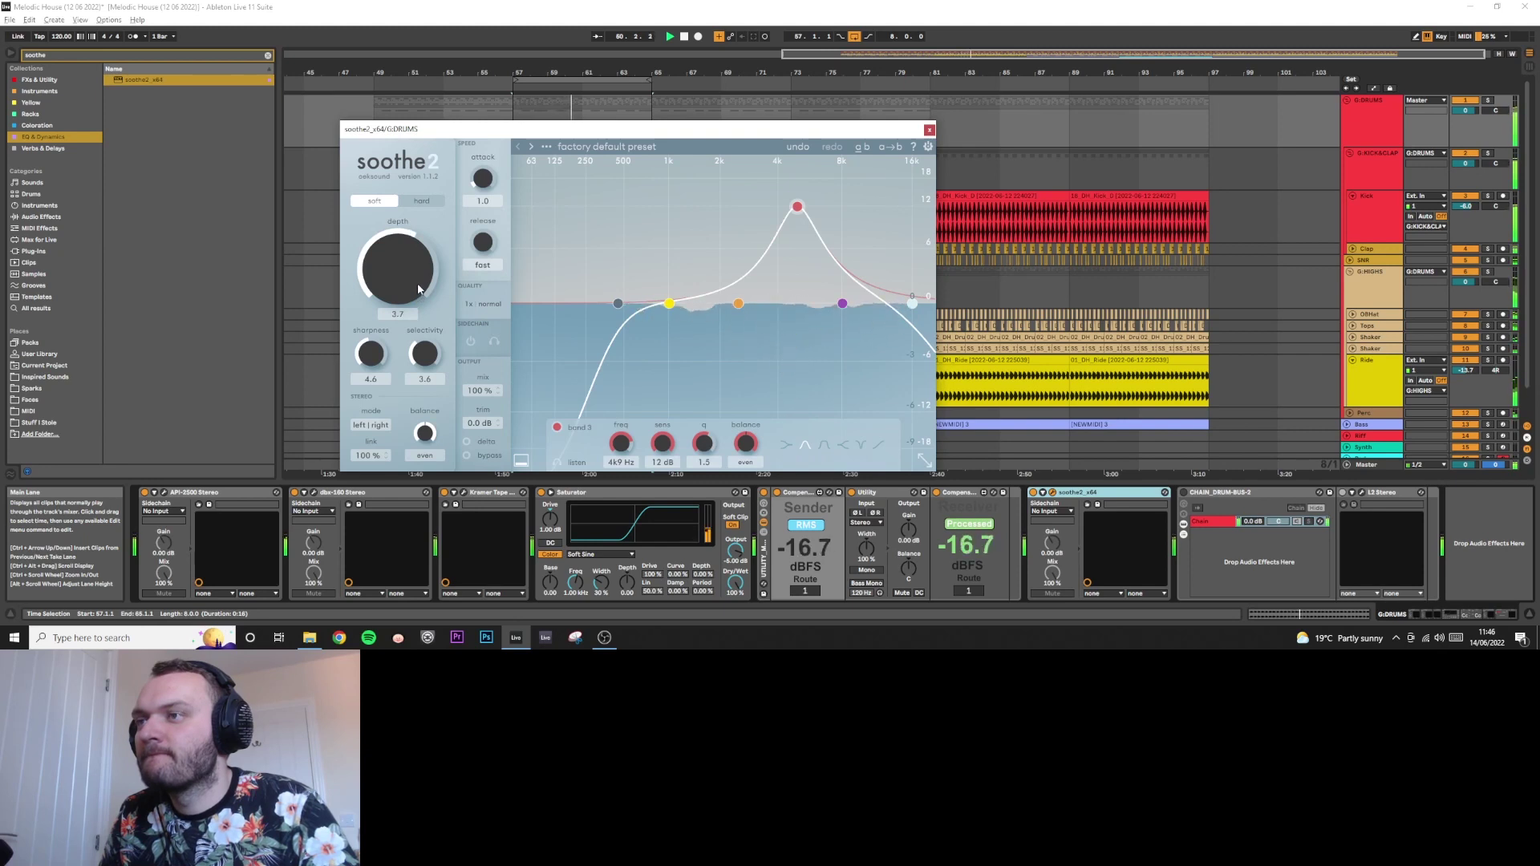
pyautogui.click(929, 129)
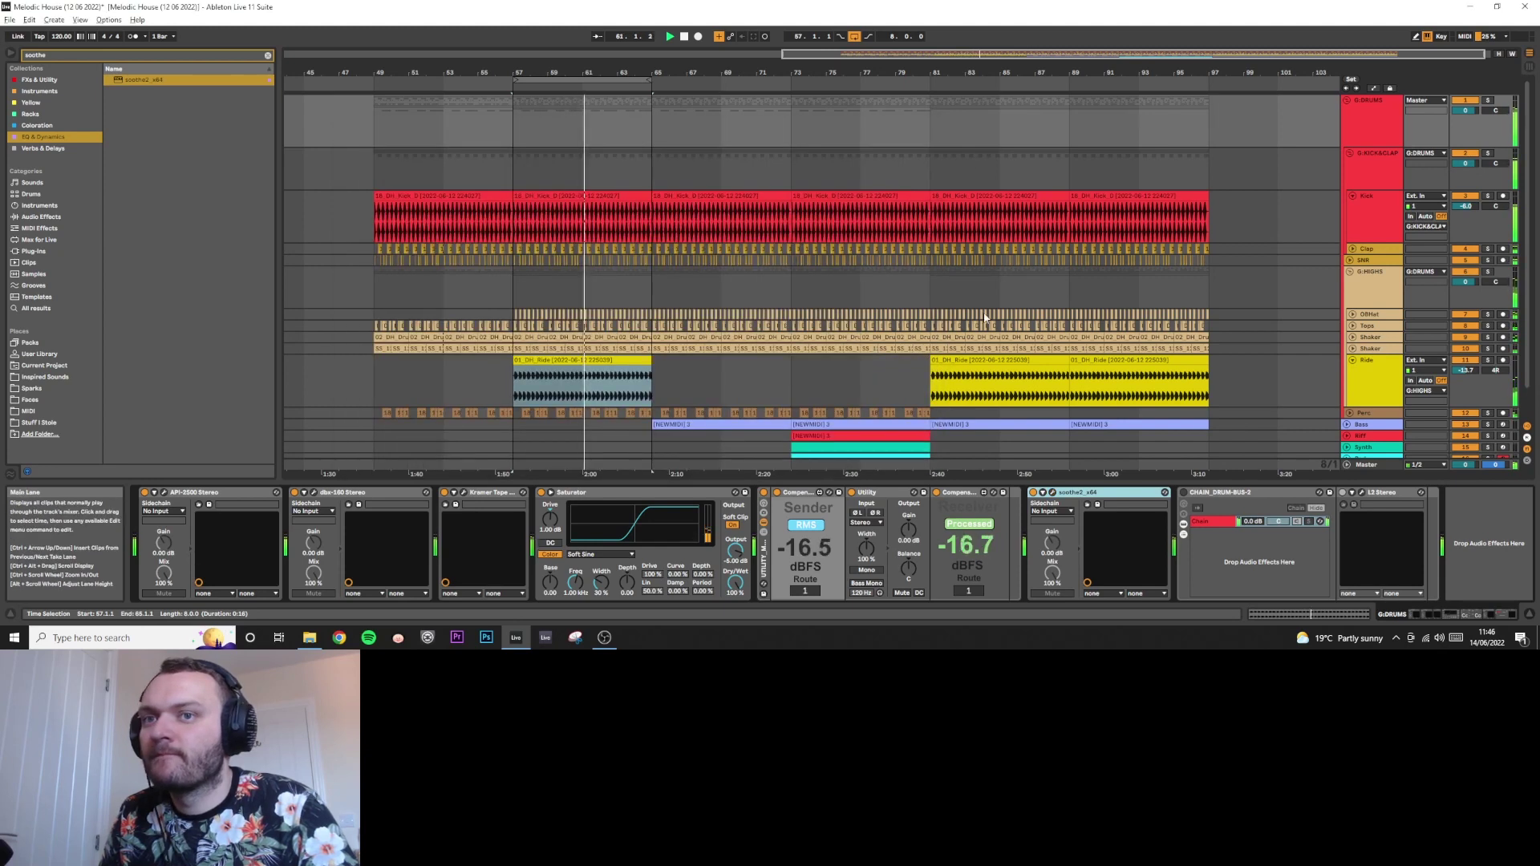
# - Move soothe2 to sit right after Saturator in the chain
pyautogui.click(1033, 493)
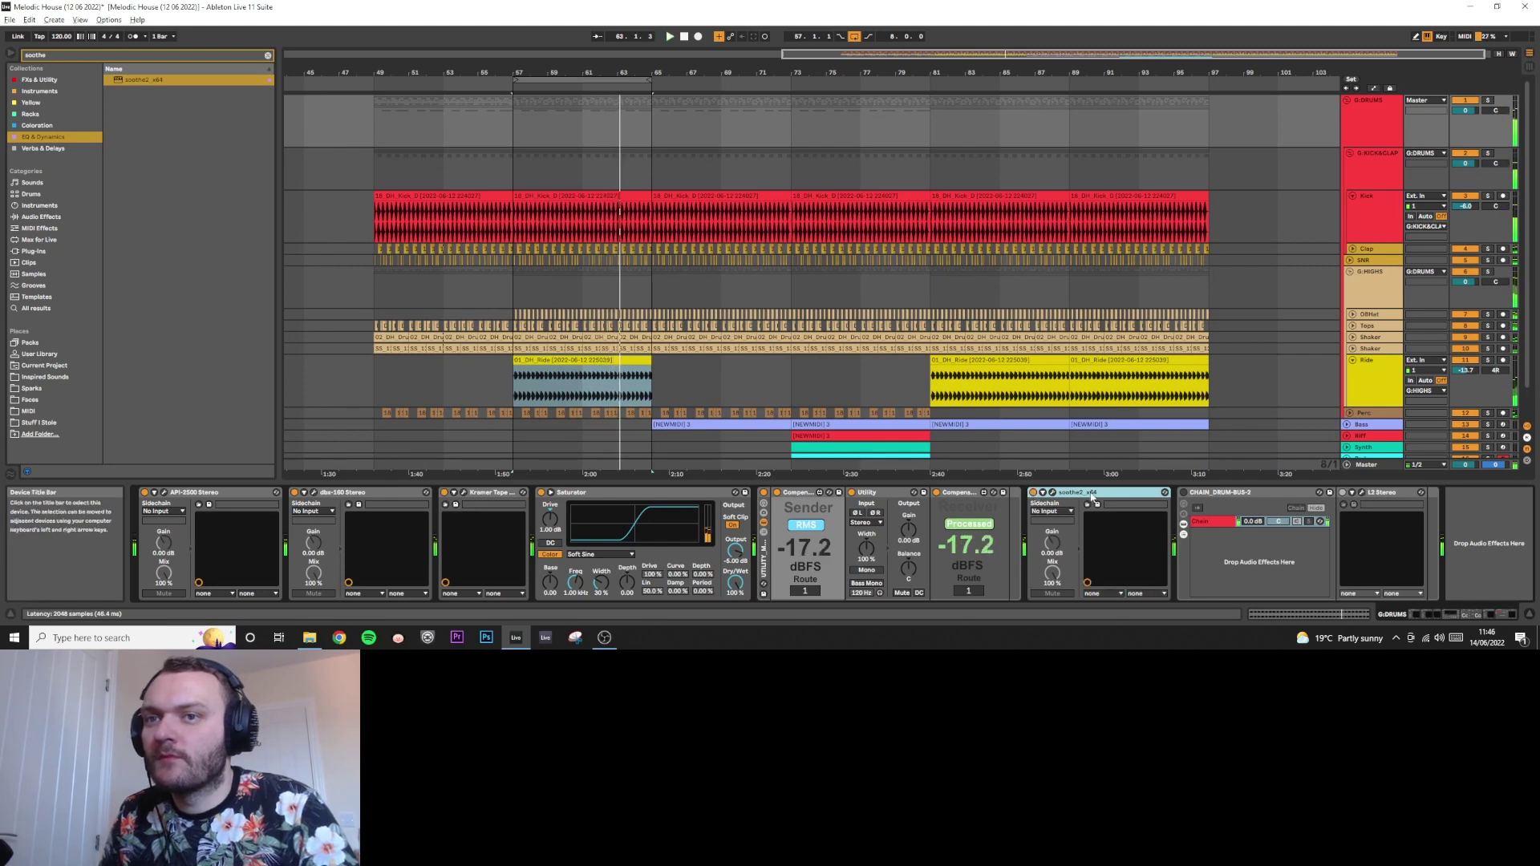
pyautogui.moveTo(1059, 492); pyautogui.dragTo(764, 514)
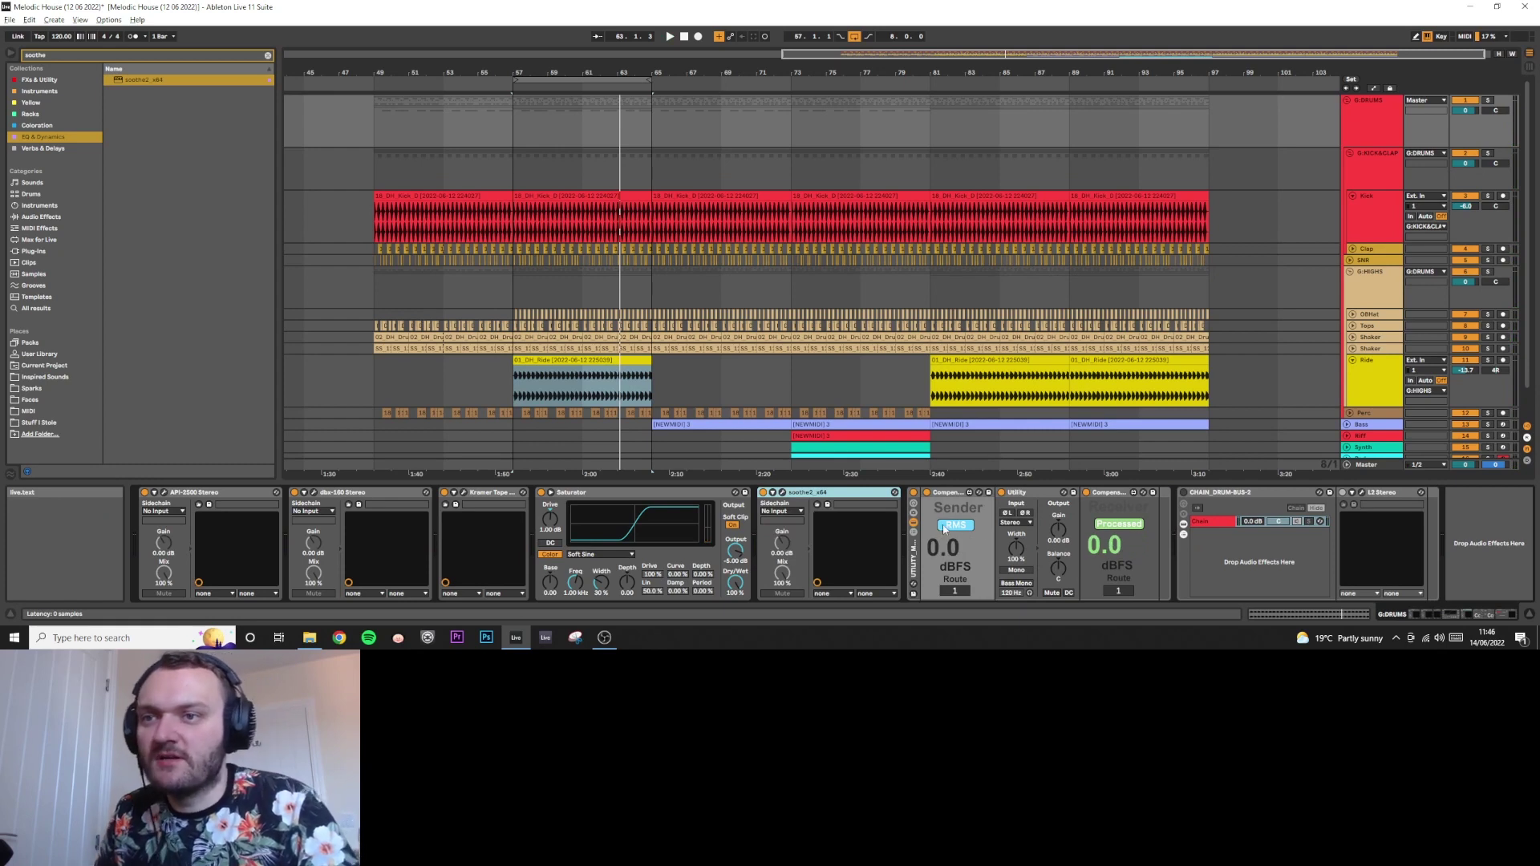
pyautogui.click(1389, 498)
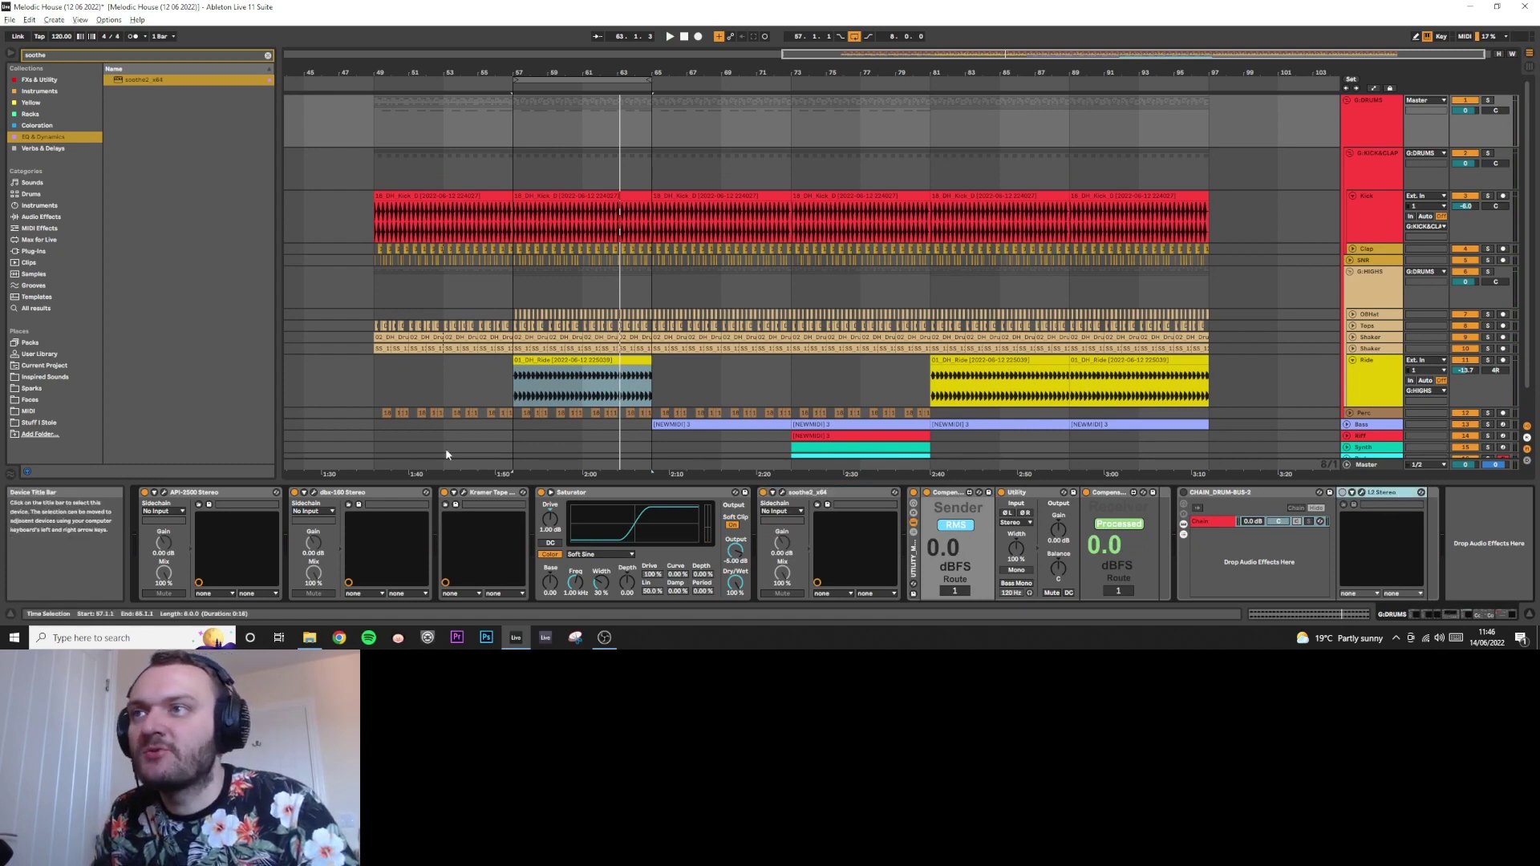
pyautogui.press('Tab')
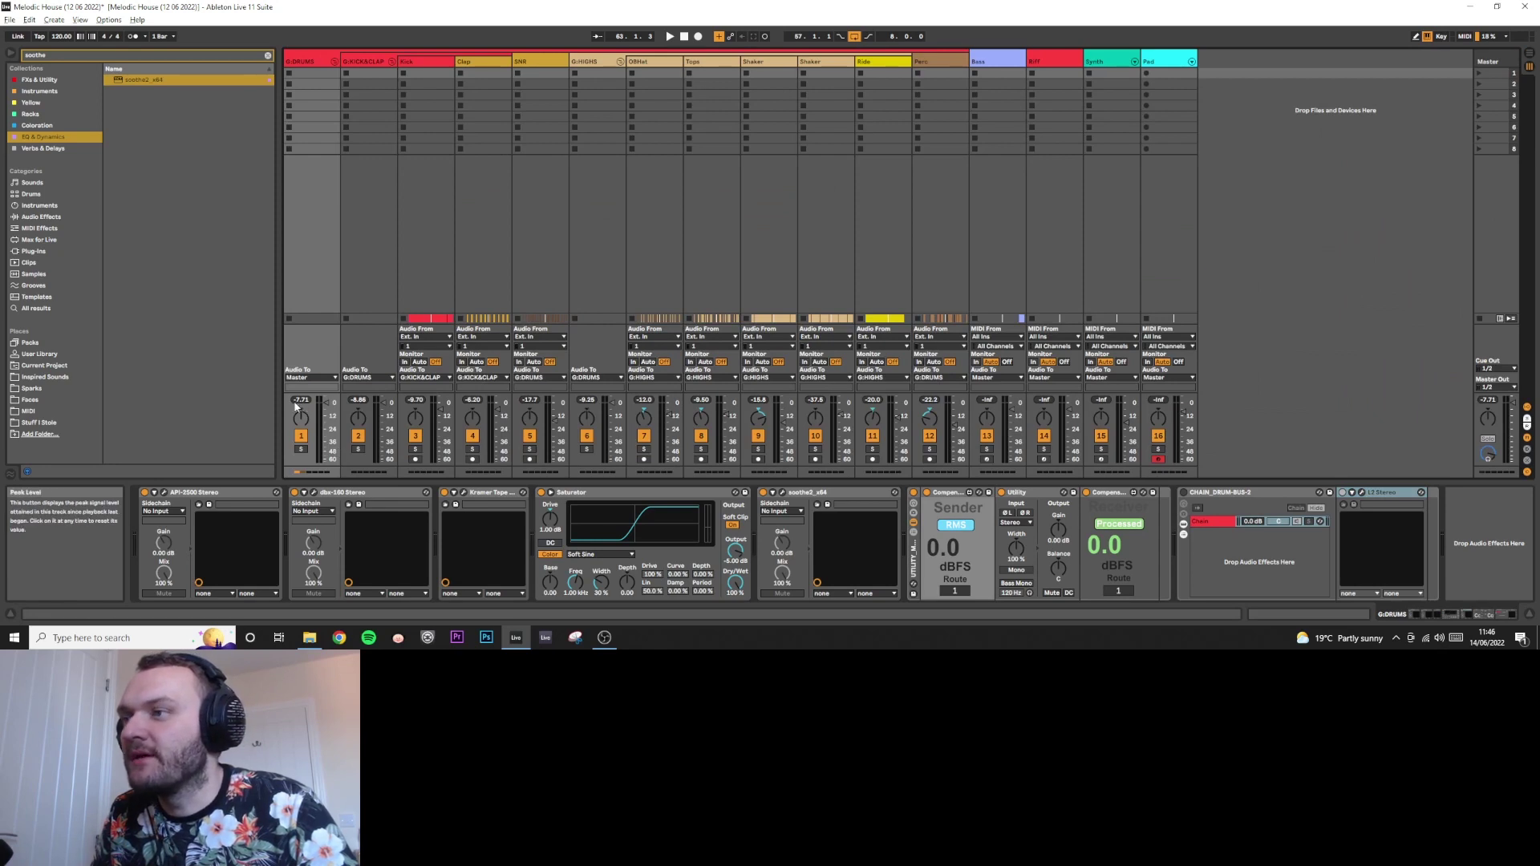
# - Move the L2 limiter out of the drum-bus rack to follow soothe2
pyautogui.press('space')
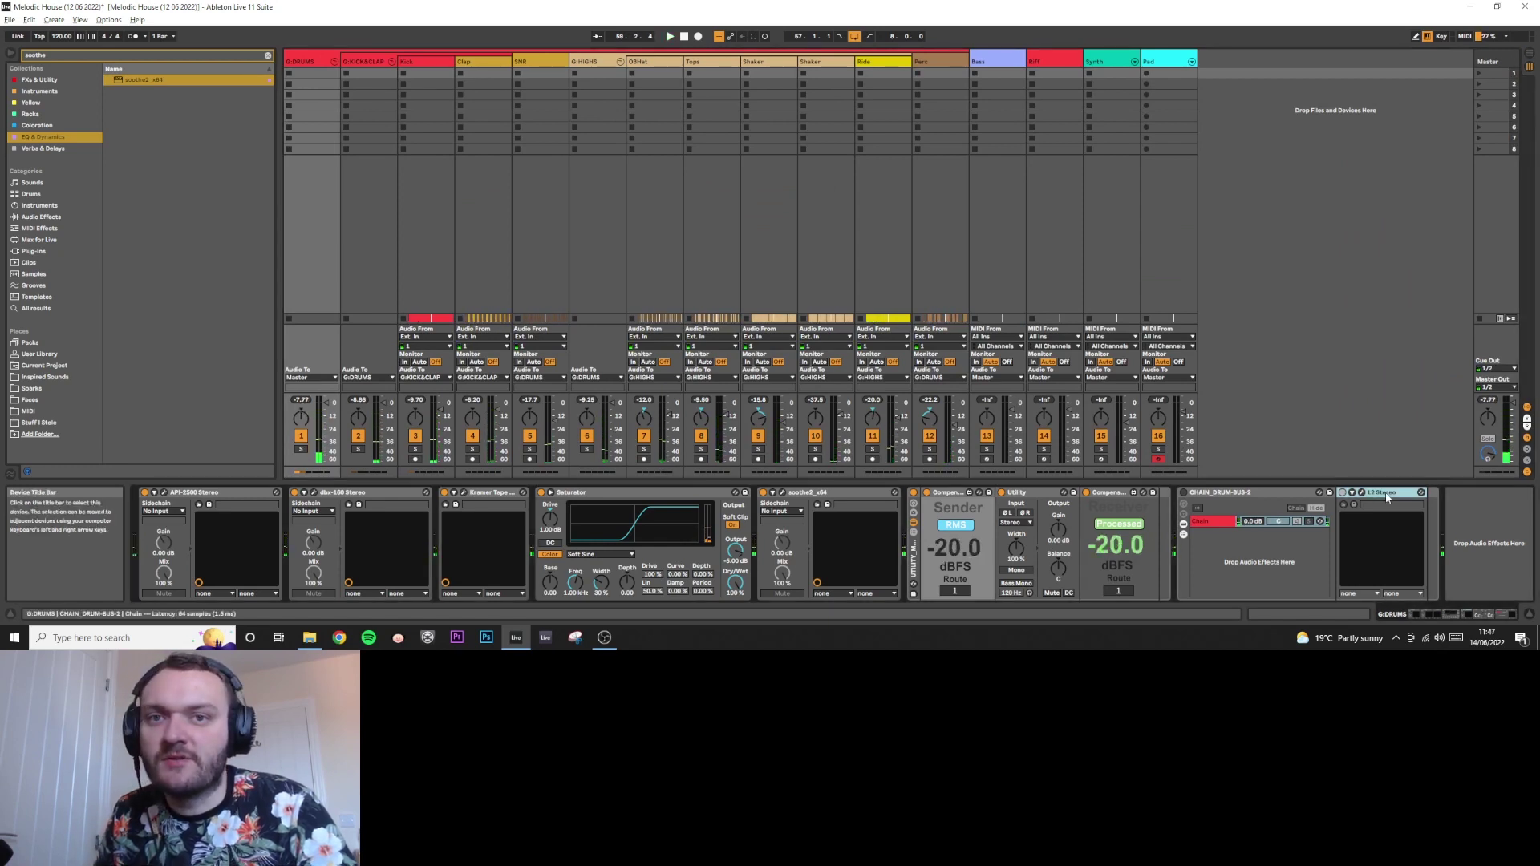
pyautogui.moveTo(1393, 498); pyautogui.dragTo(919, 497)
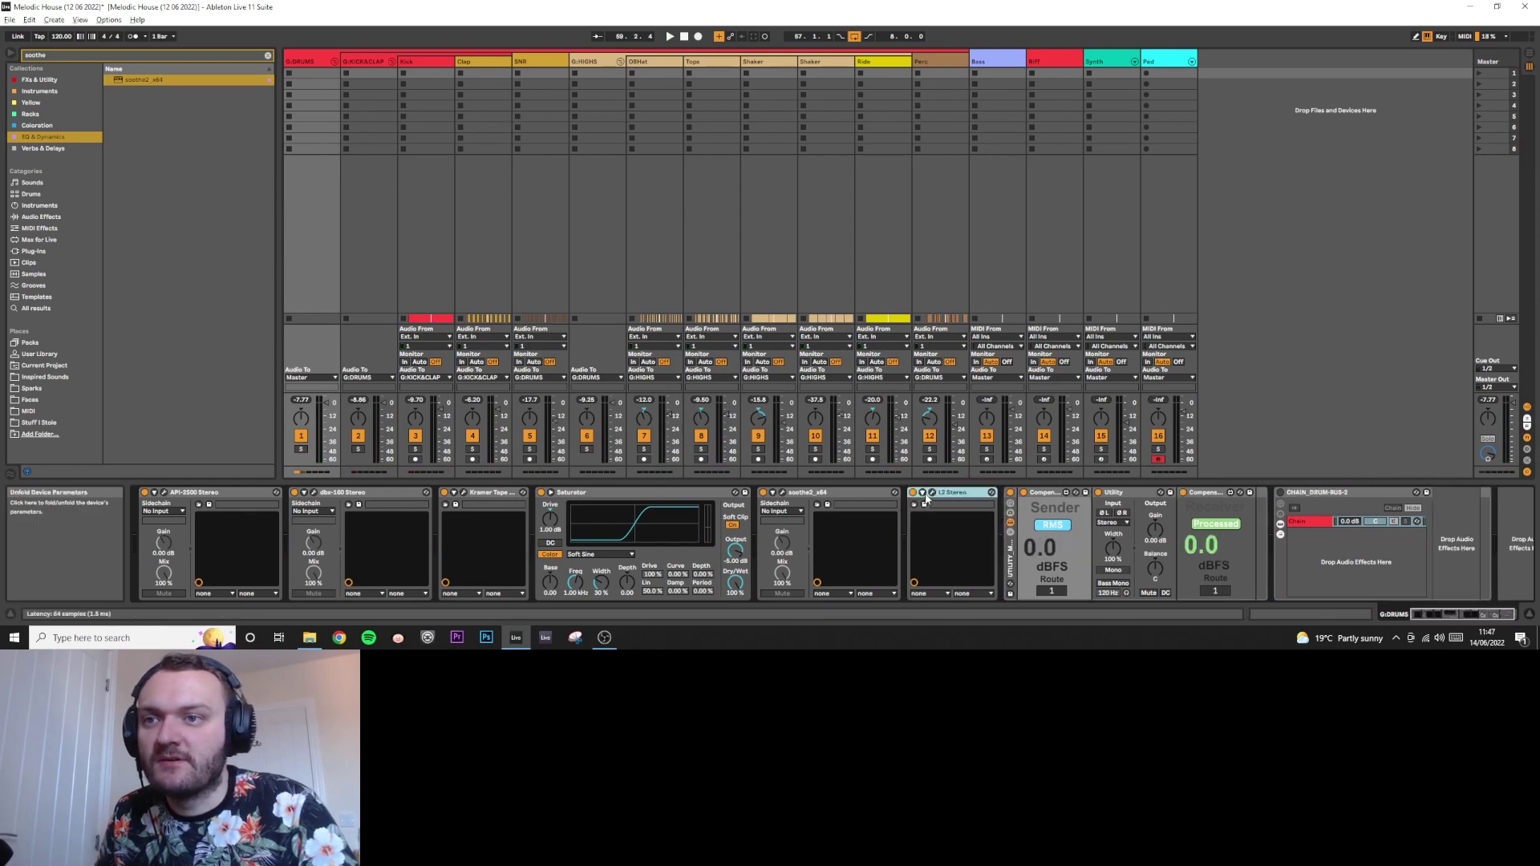
pyautogui.click(931, 493)
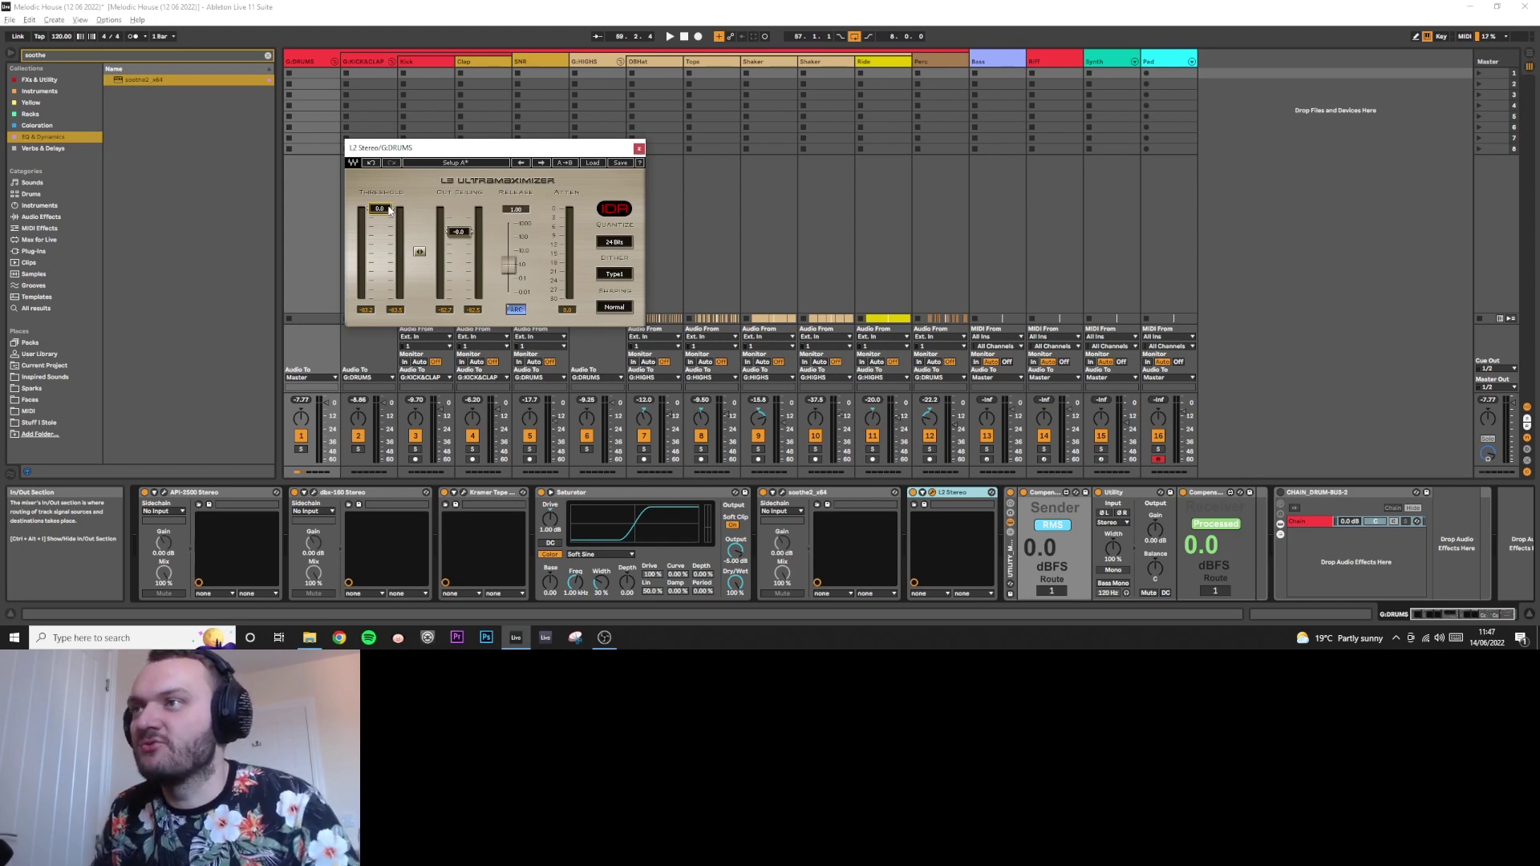
# - Pull the L2 threshold down during playback, then close its window
pyautogui.press('space')
pyautogui.moveTo(379, 209); pyautogui.dragTo(380, 219)
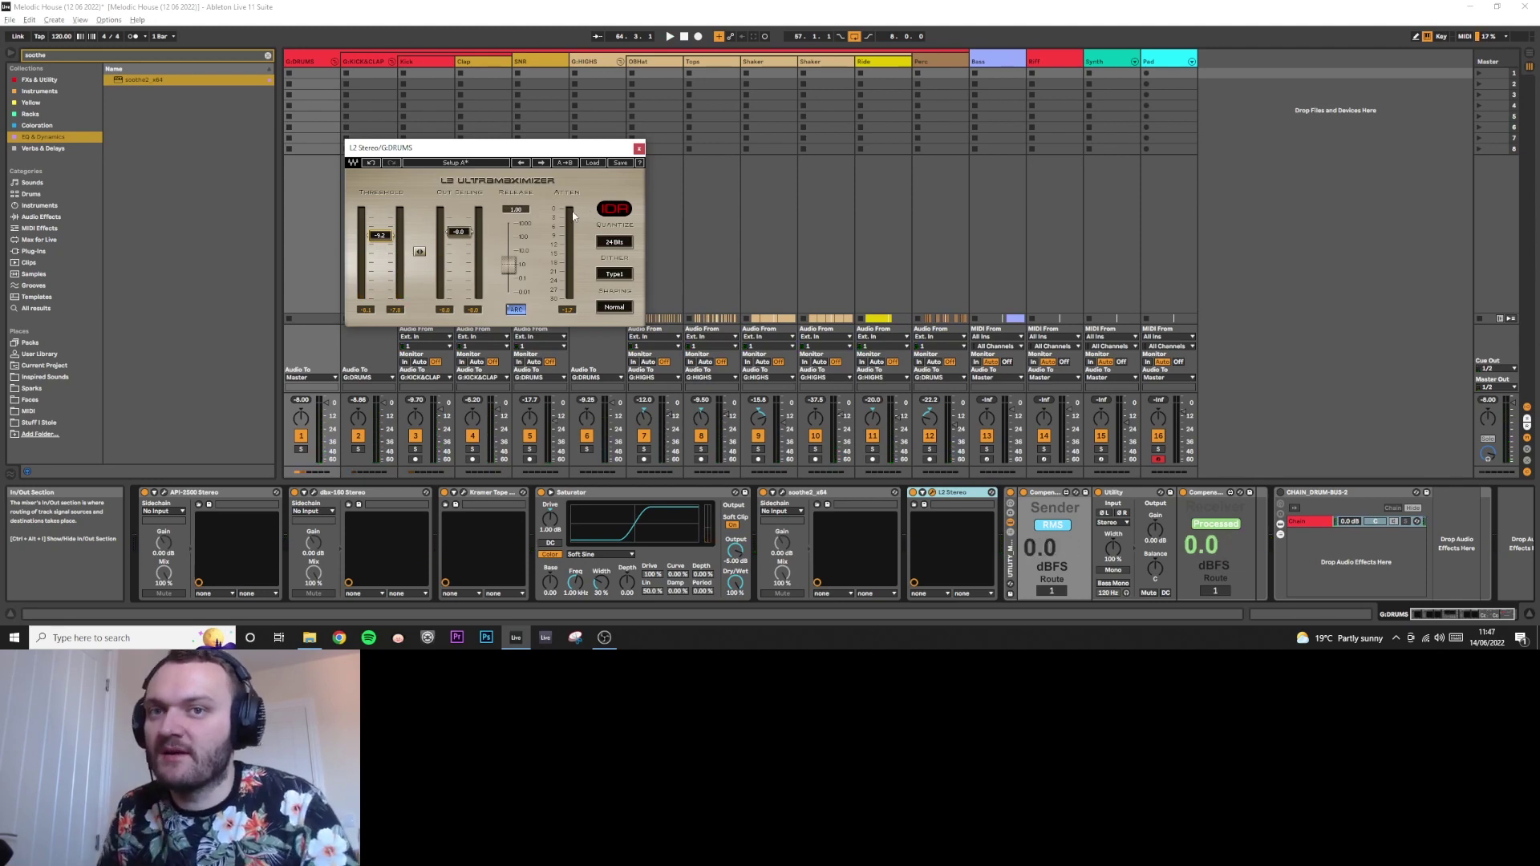
pyautogui.press('space')
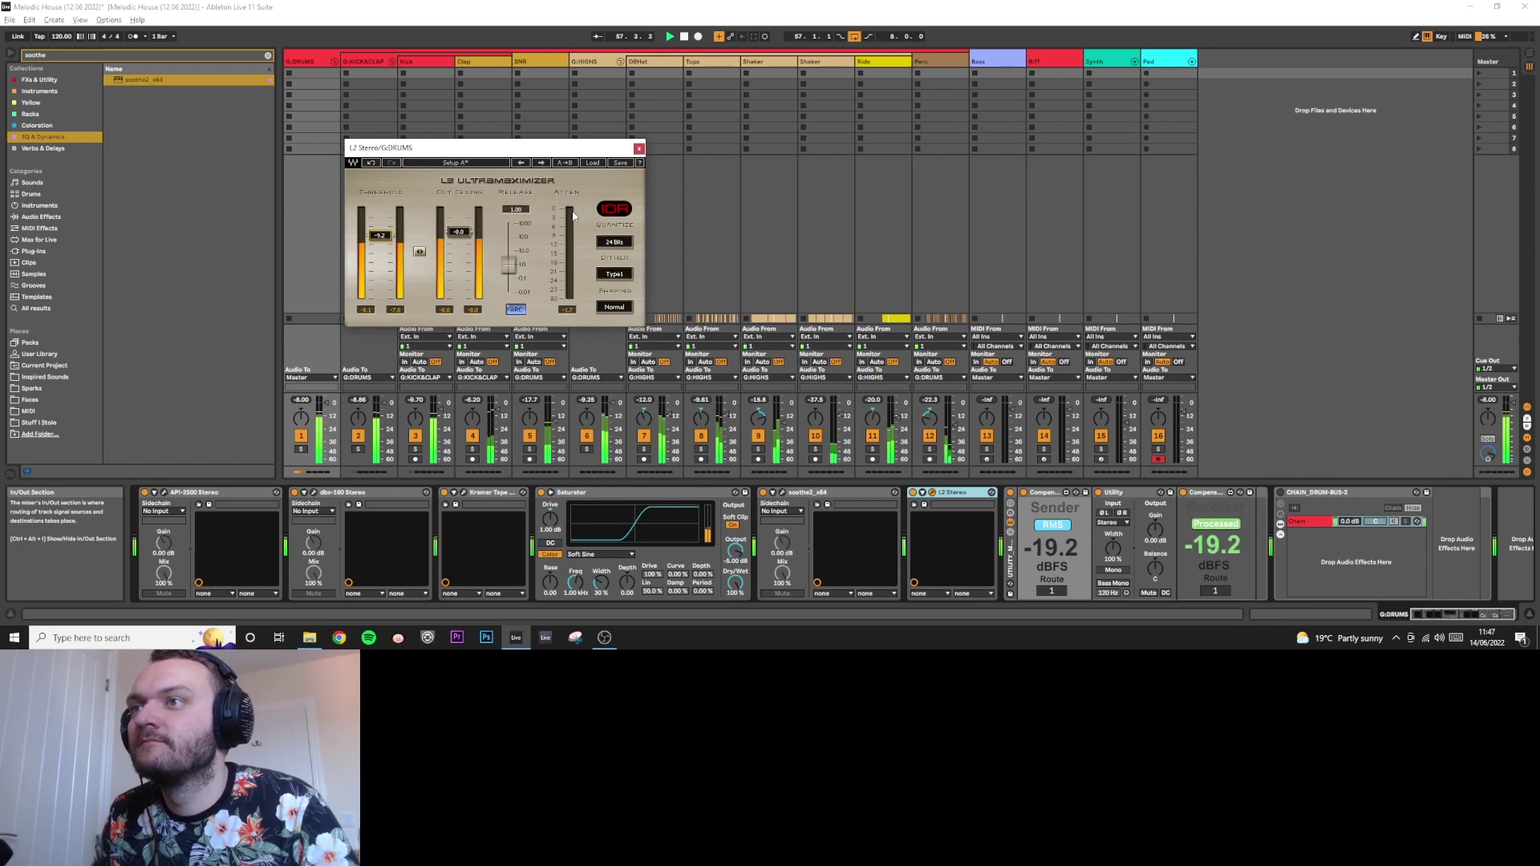
pyautogui.click(639, 150)
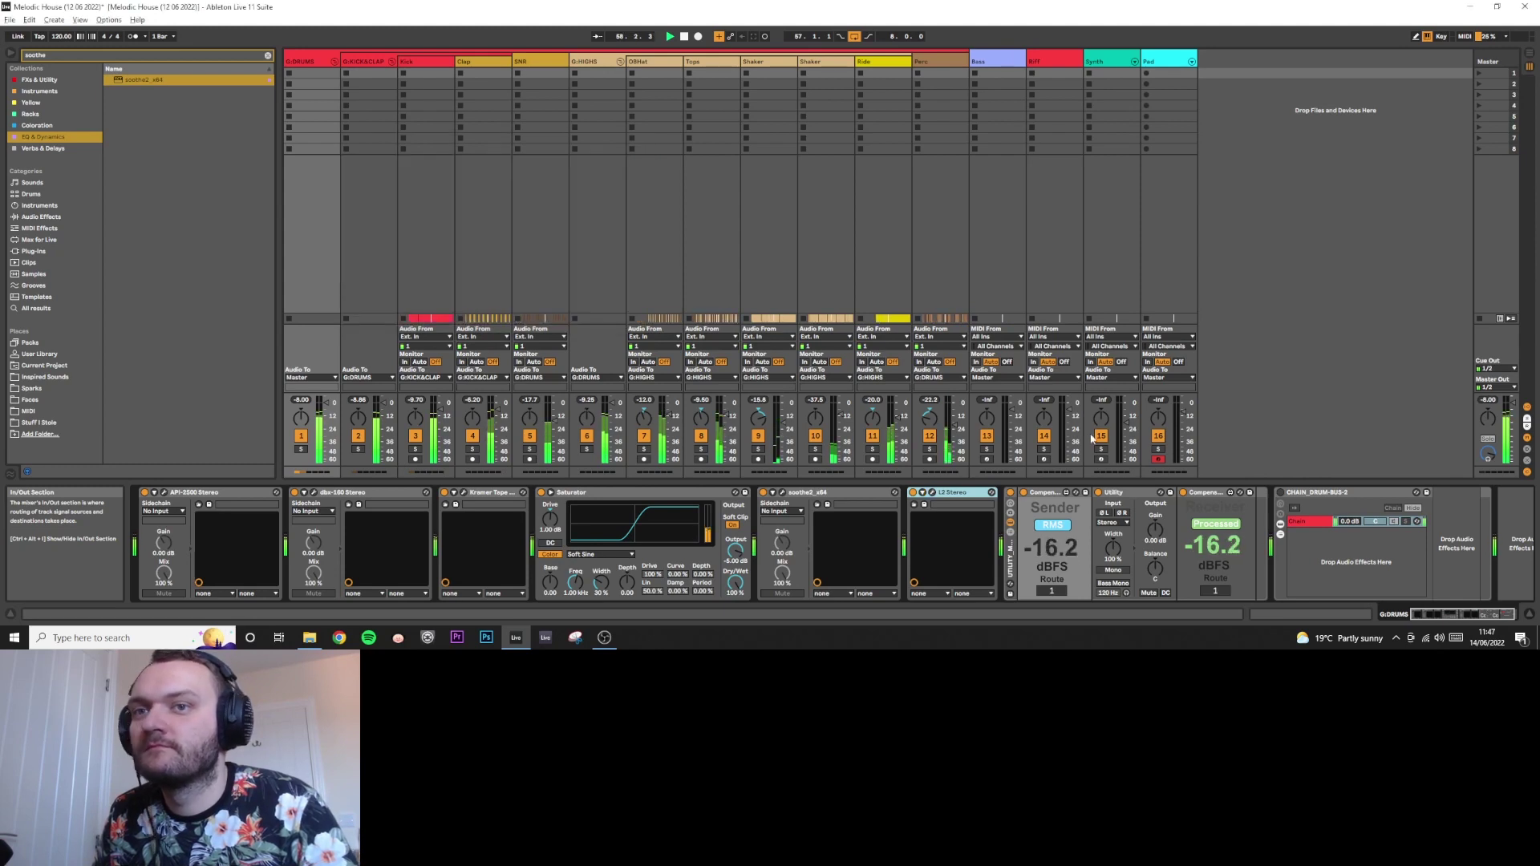
# - Delete the empty drum-bus rack and group all six G-DRUMS devices into an effect rack
pyautogui.click(1310, 495)
pyautogui.press('Delete')
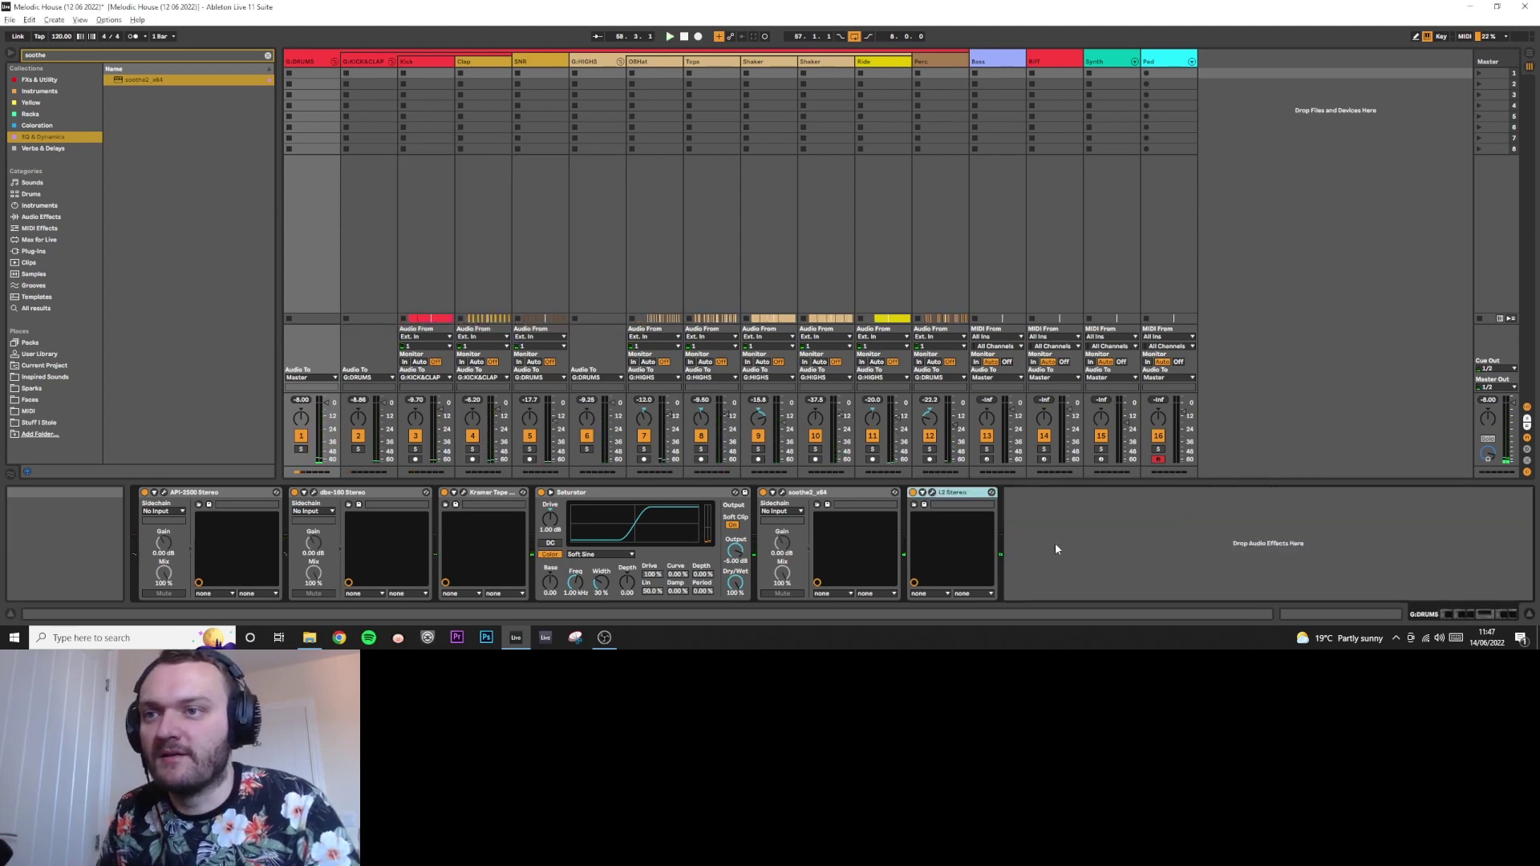
pyautogui.hotkey('ctrl', 'a')
pyautogui.hotkey('ctrl', 'g')
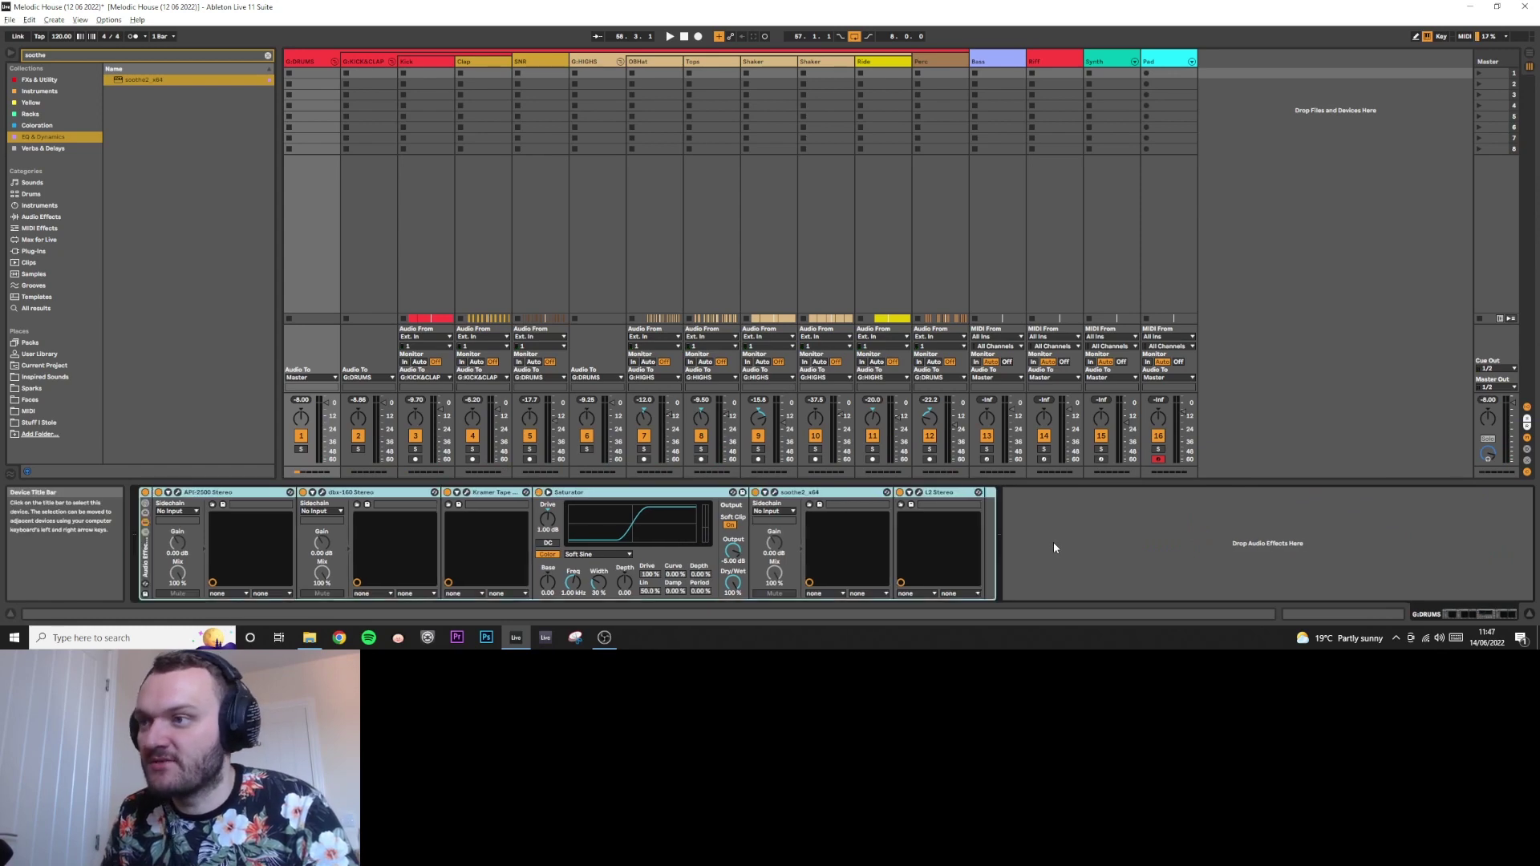
# - Compare the new rack bypassed and active during playback, then stop
pyautogui.click(146, 492)
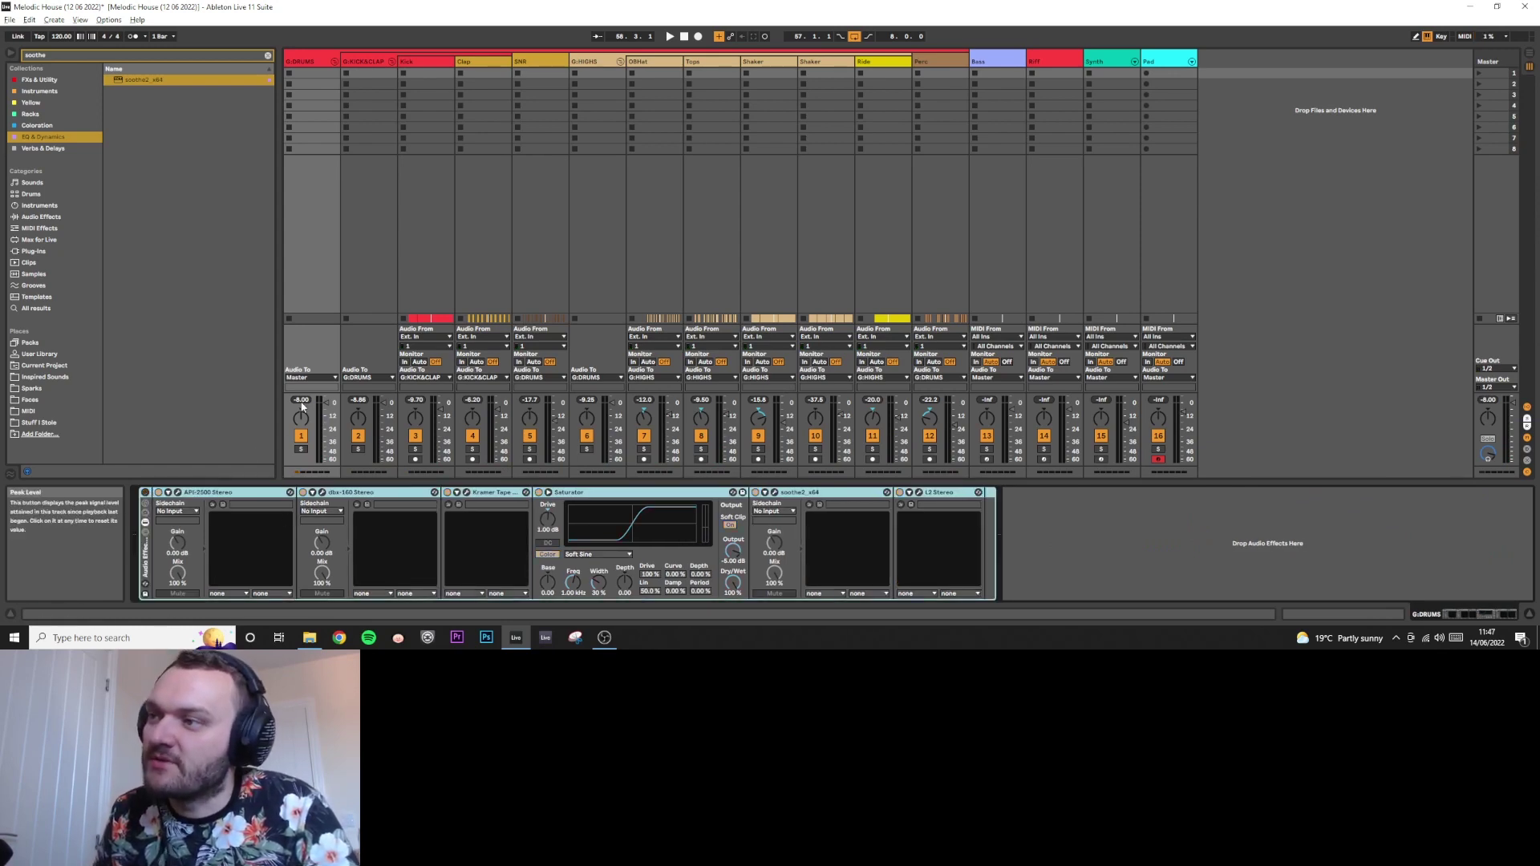
pyautogui.press('space')
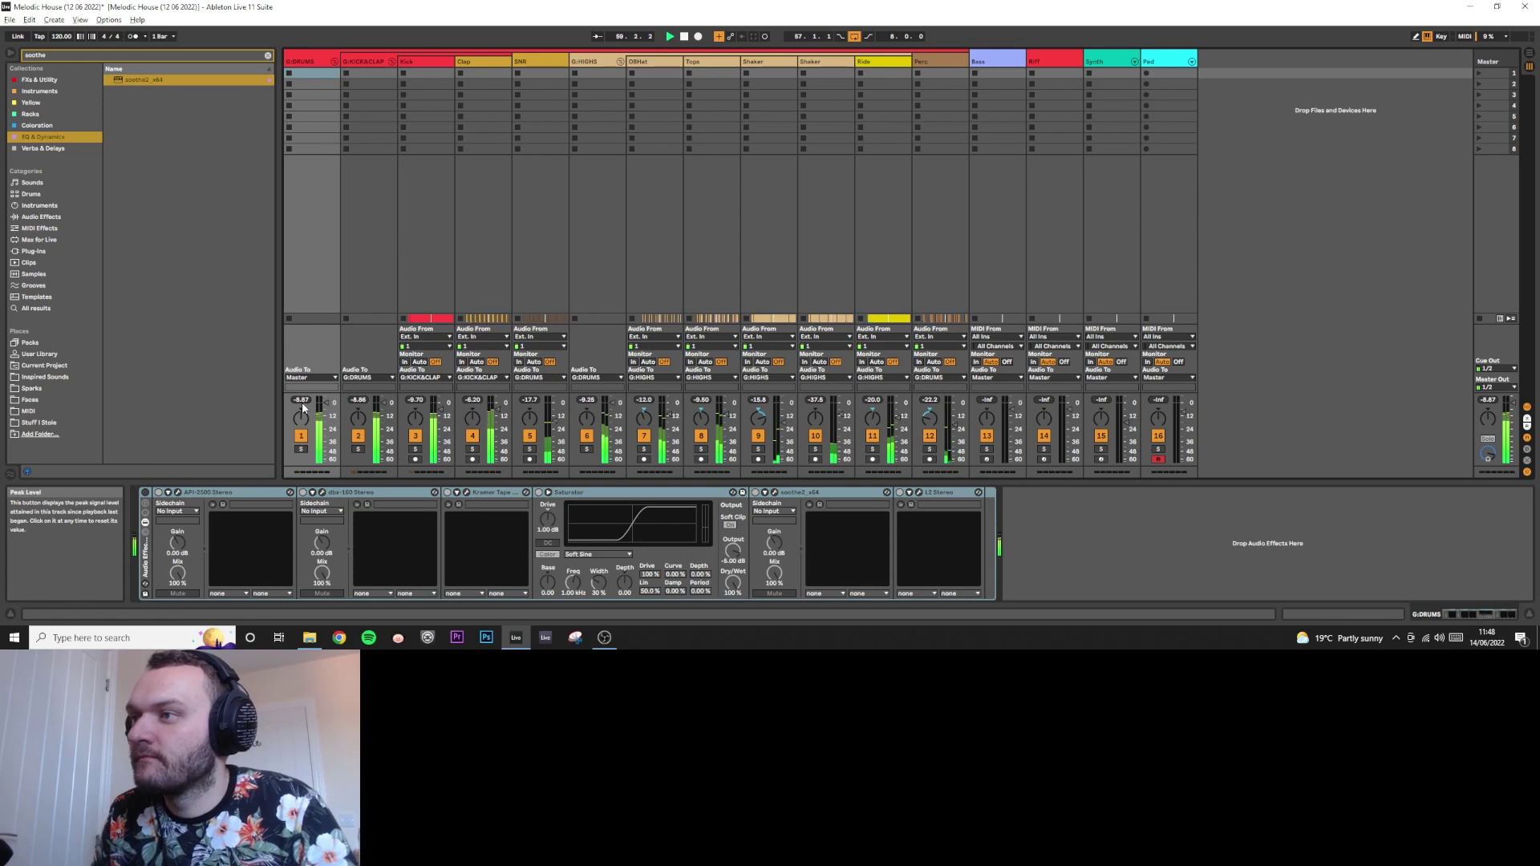
pyautogui.click(146, 494)
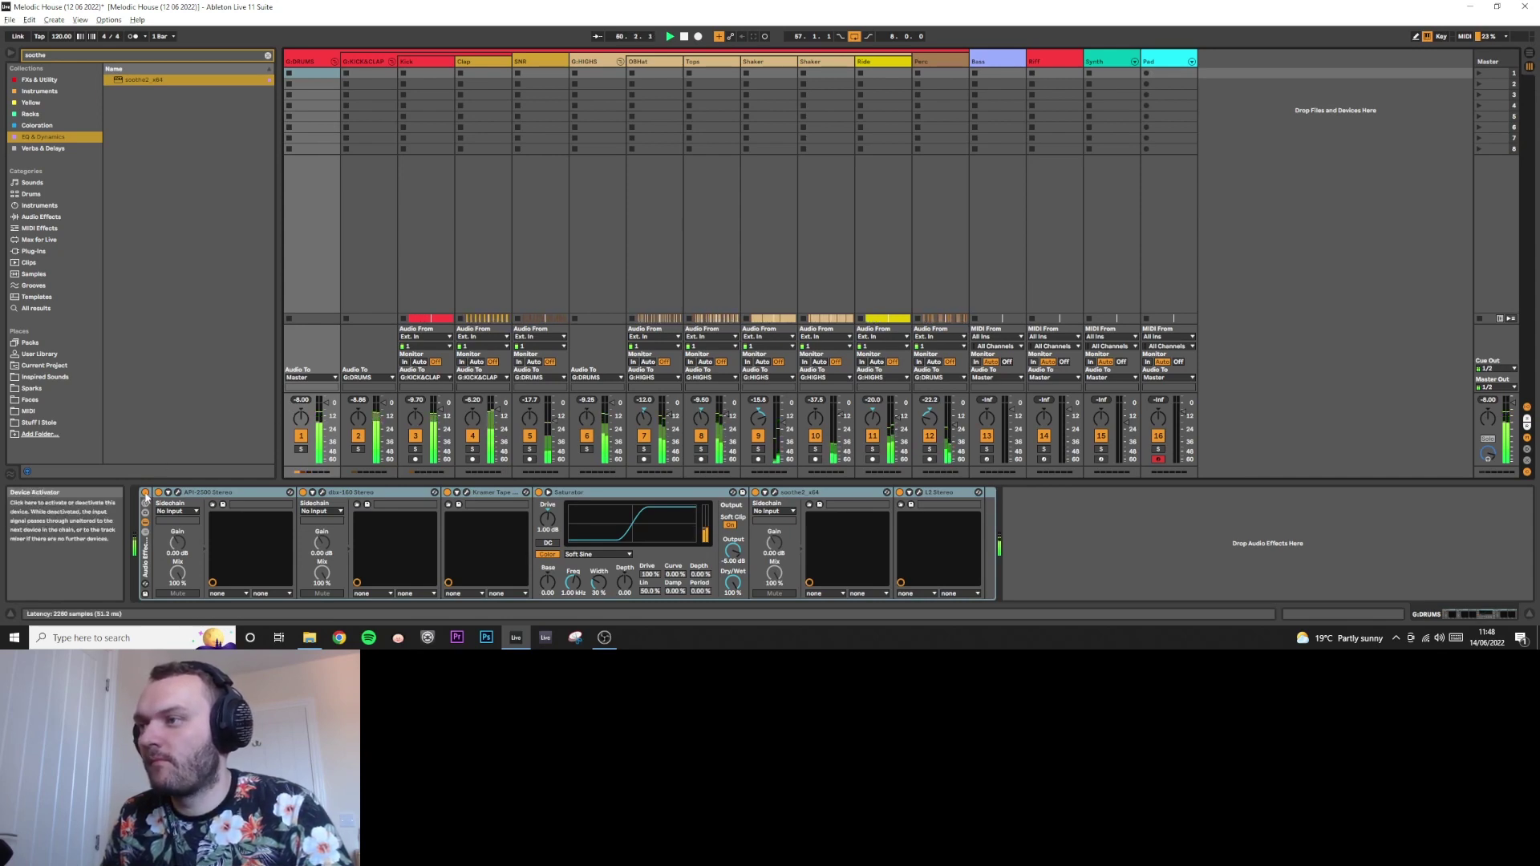
pyautogui.click(146, 497)
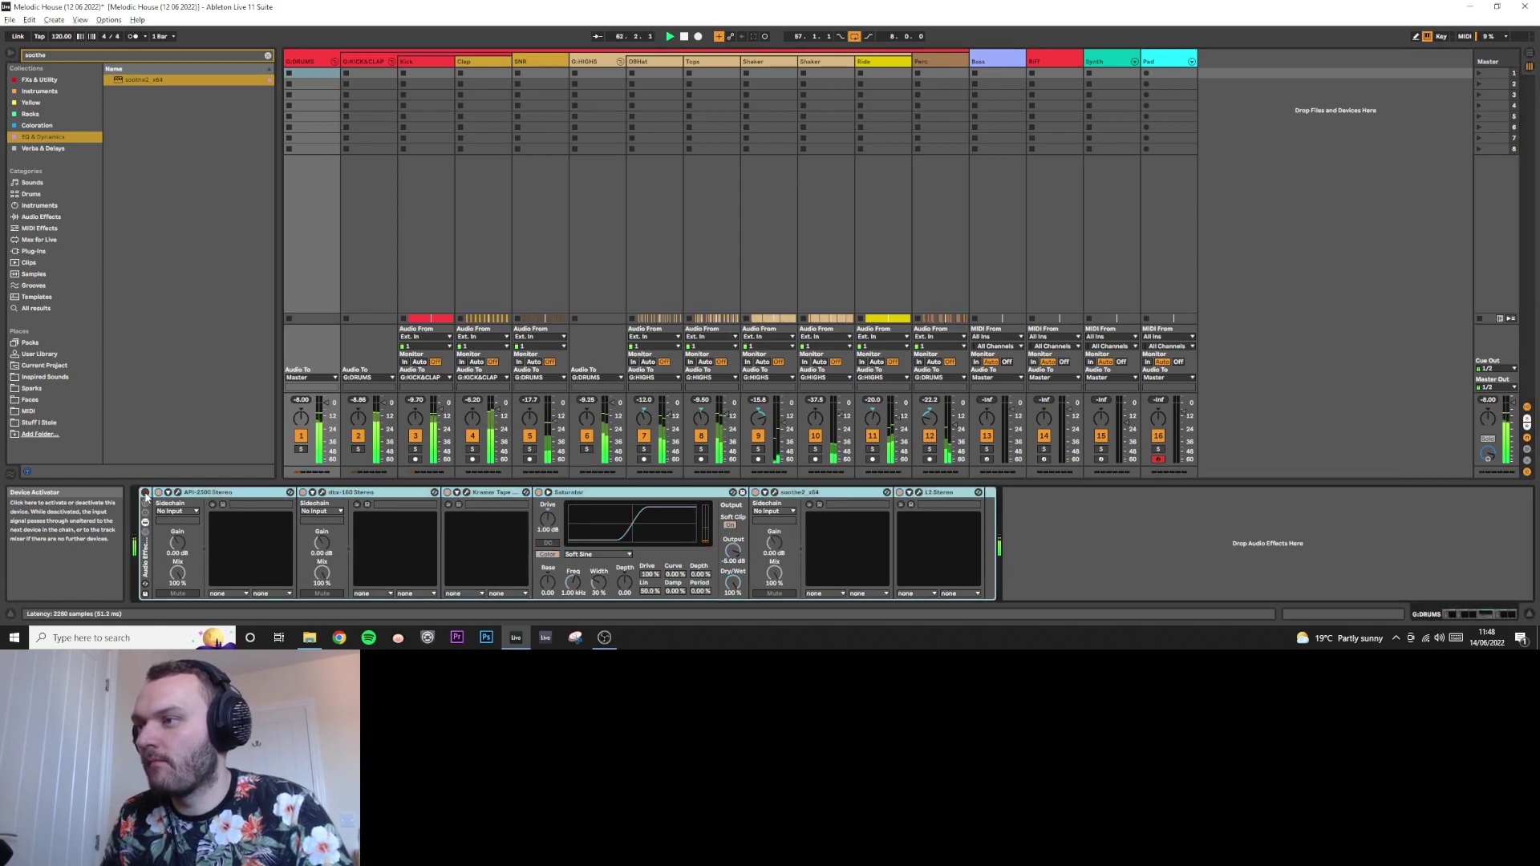
pyautogui.click(146, 497)
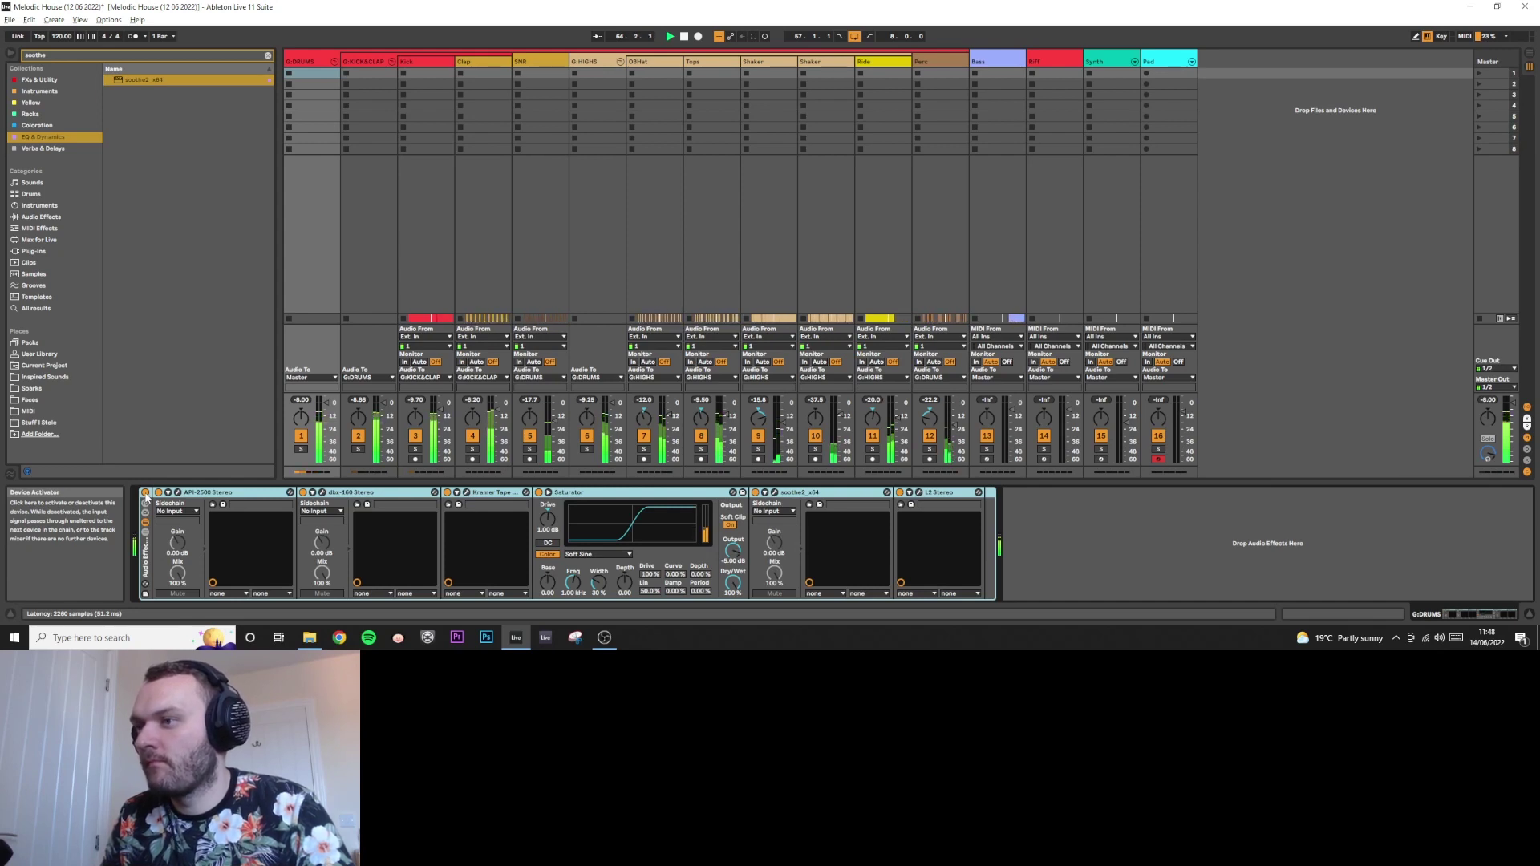
pyautogui.press('space')
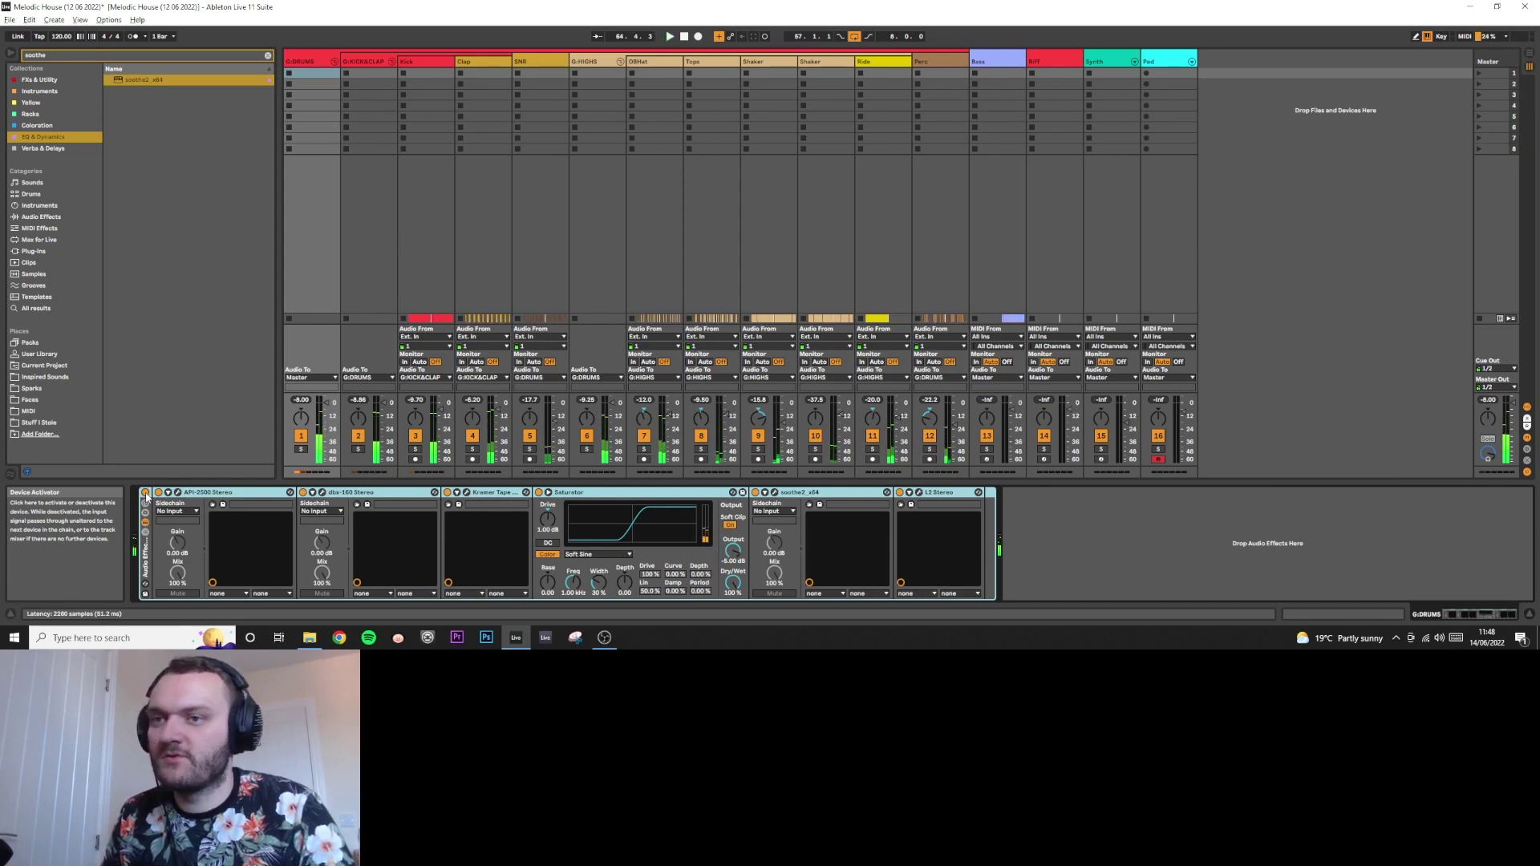